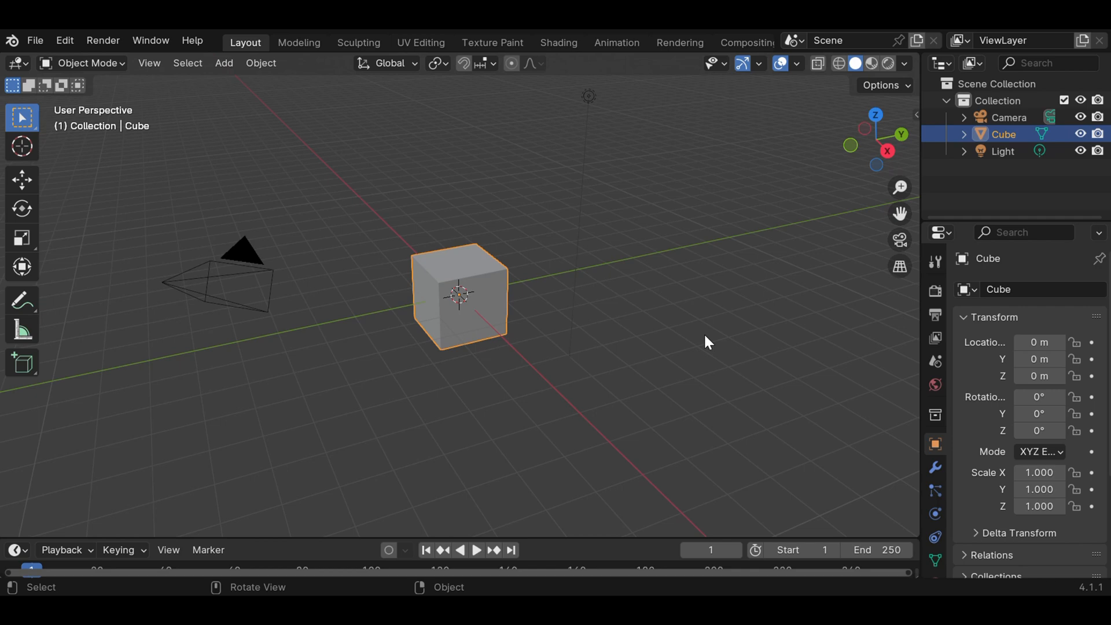
pyautogui.scroll(2, 557, 370)
pyautogui.scroll(-3, 559, 370)
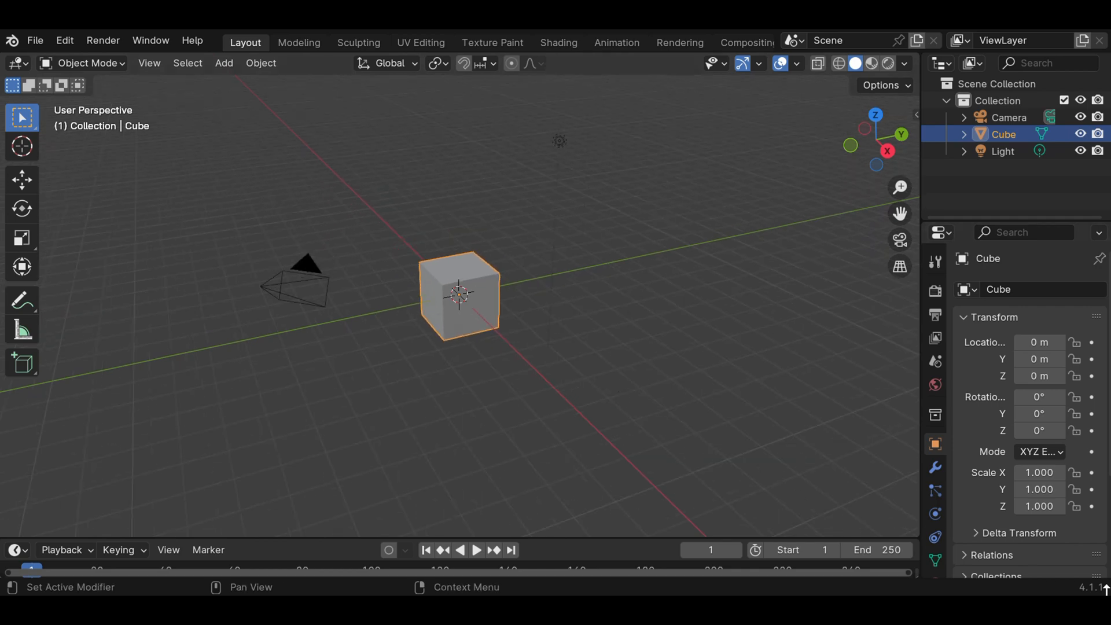
pyautogui.scroll(2, 807, 468)
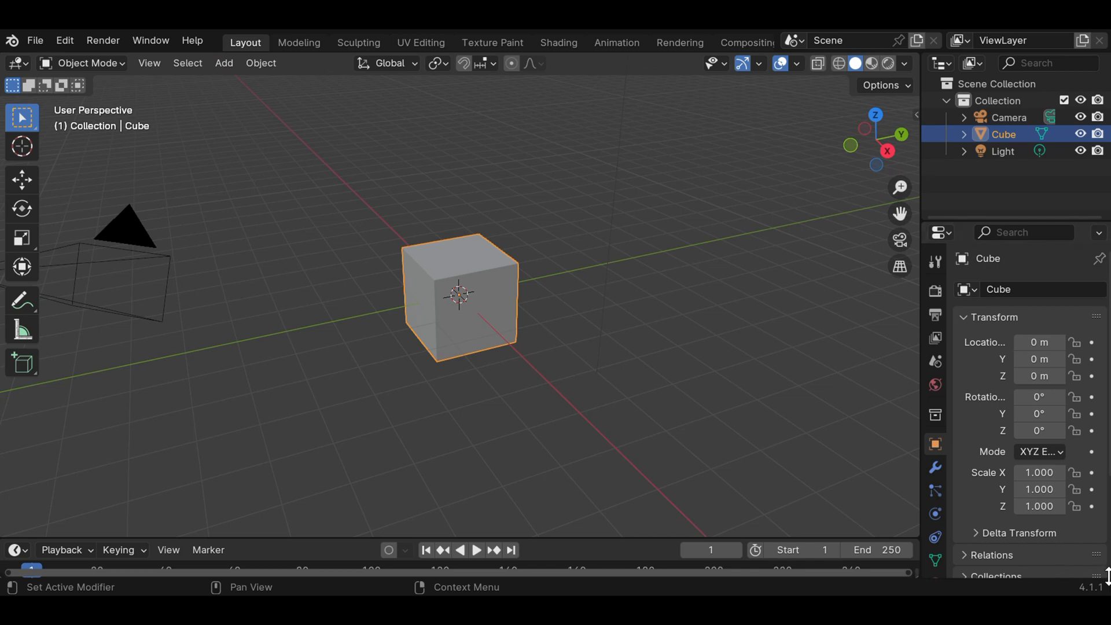
pyautogui.scroll(-2, 314, 413)
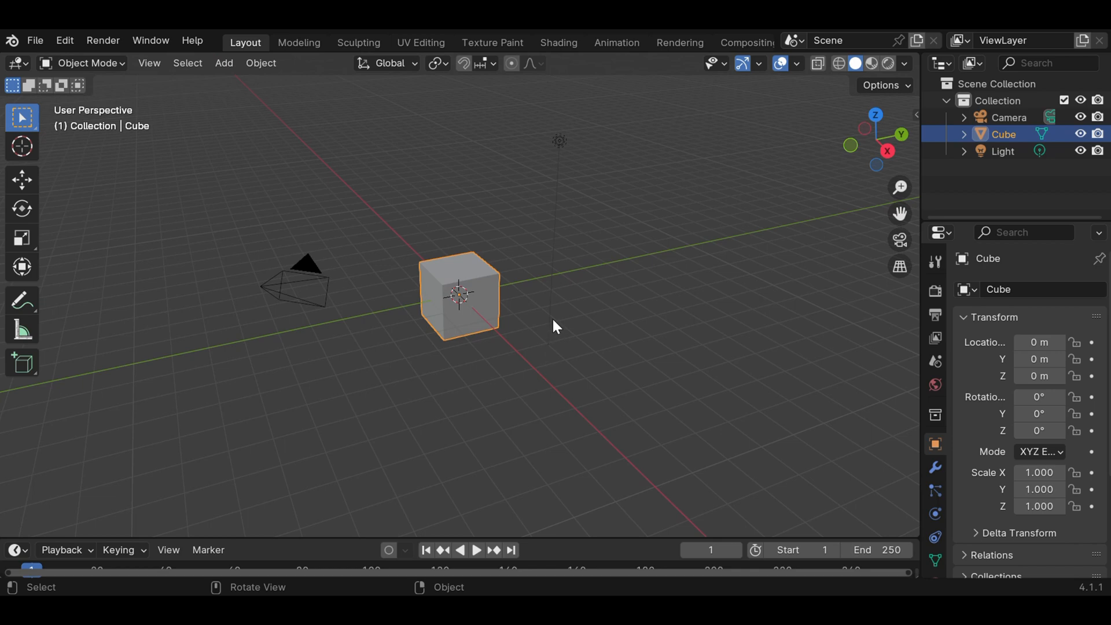
pyautogui.click(436, 406)
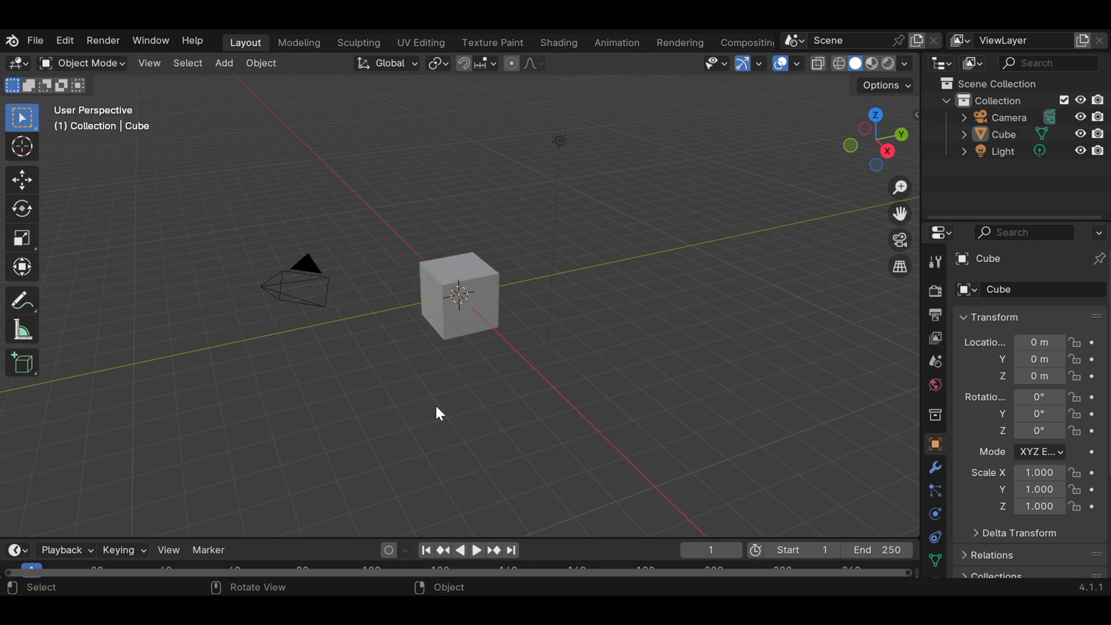
pyautogui.scroll(3, 516, 338)
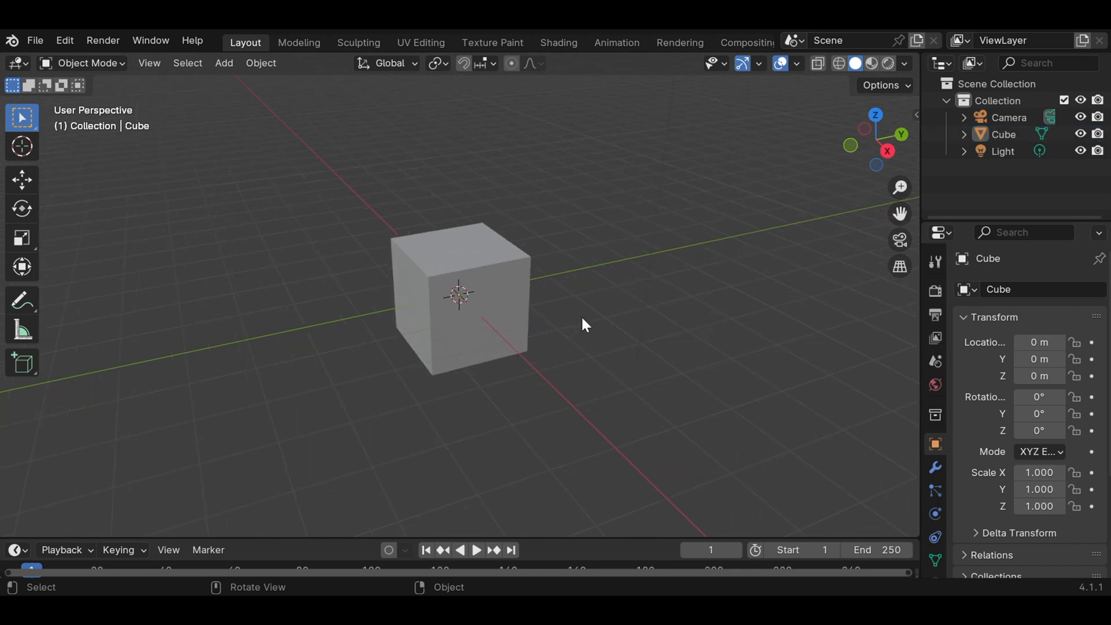
# Enable the Screencast Keys display, then collapse its settings and narrow the sidebar to a thin strip.
pyautogui.press('n')
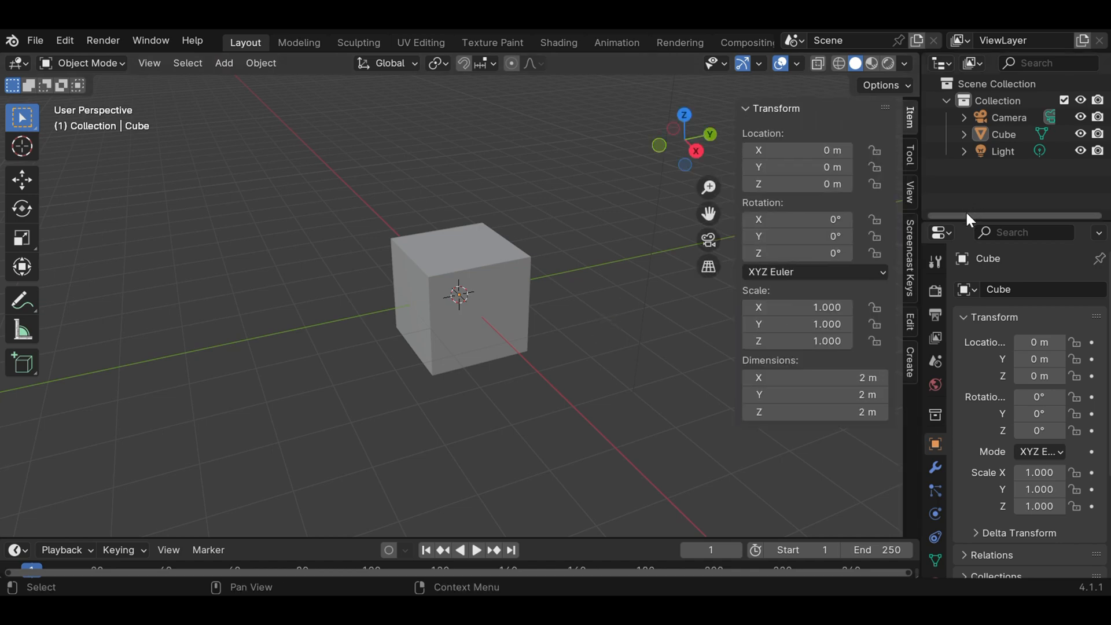
pyautogui.click(911, 264)
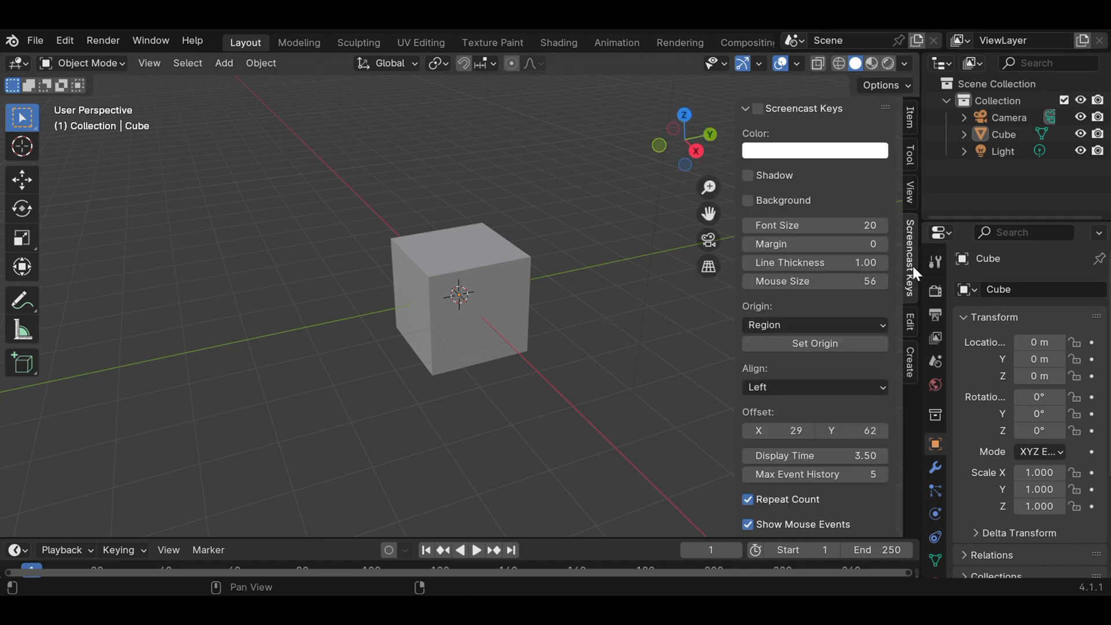
pyautogui.click(759, 108)
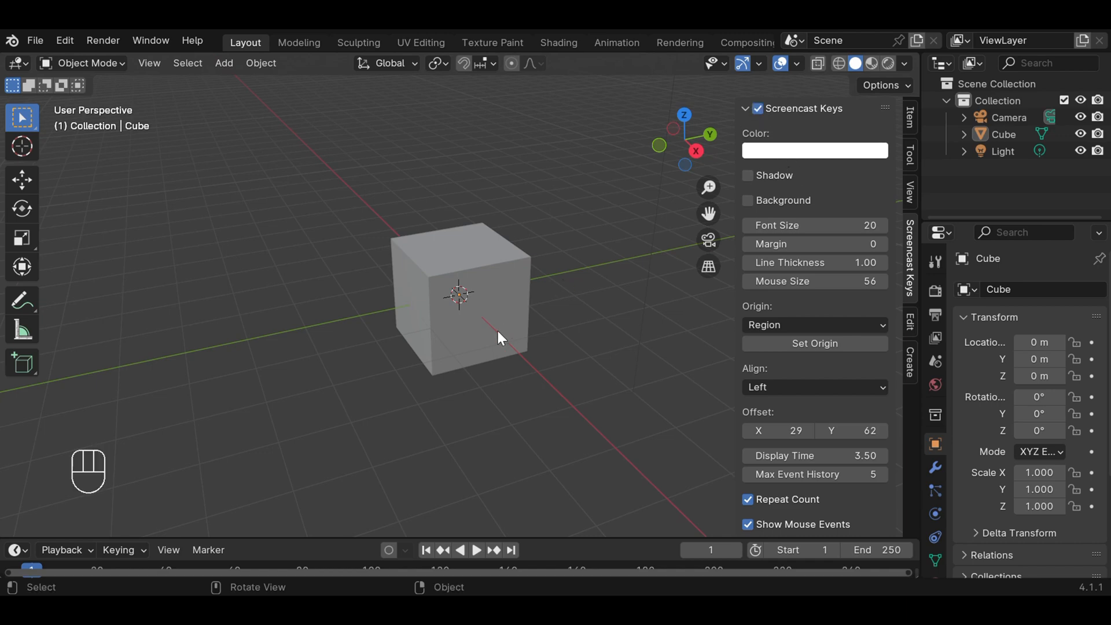
pyautogui.click(612, 437)
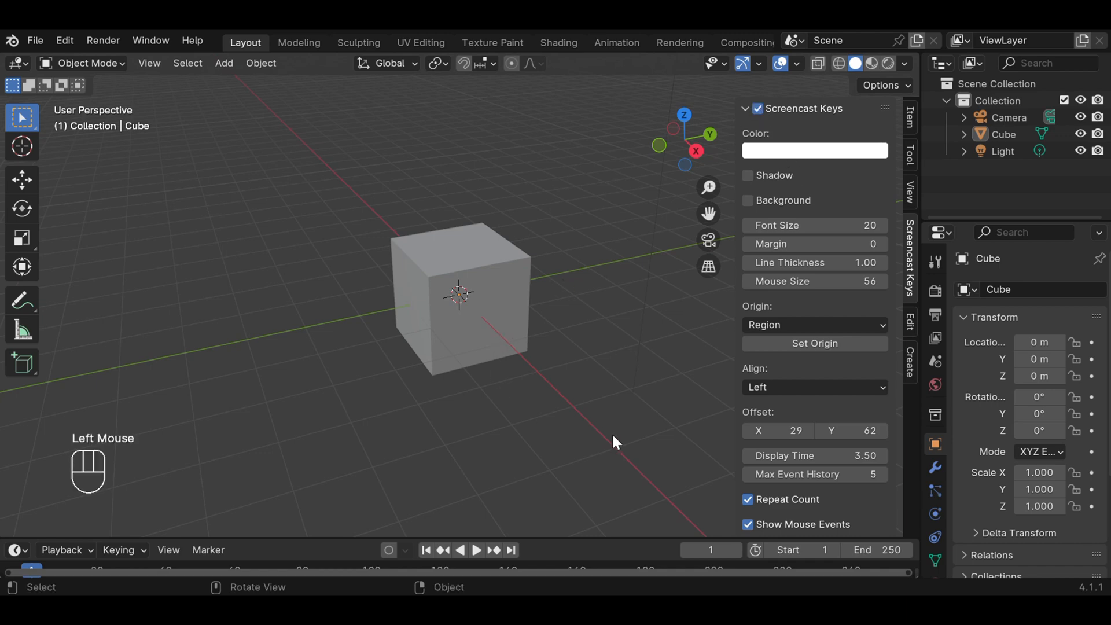
pyautogui.click(455, 444)
pyautogui.middleClick(289, 431)
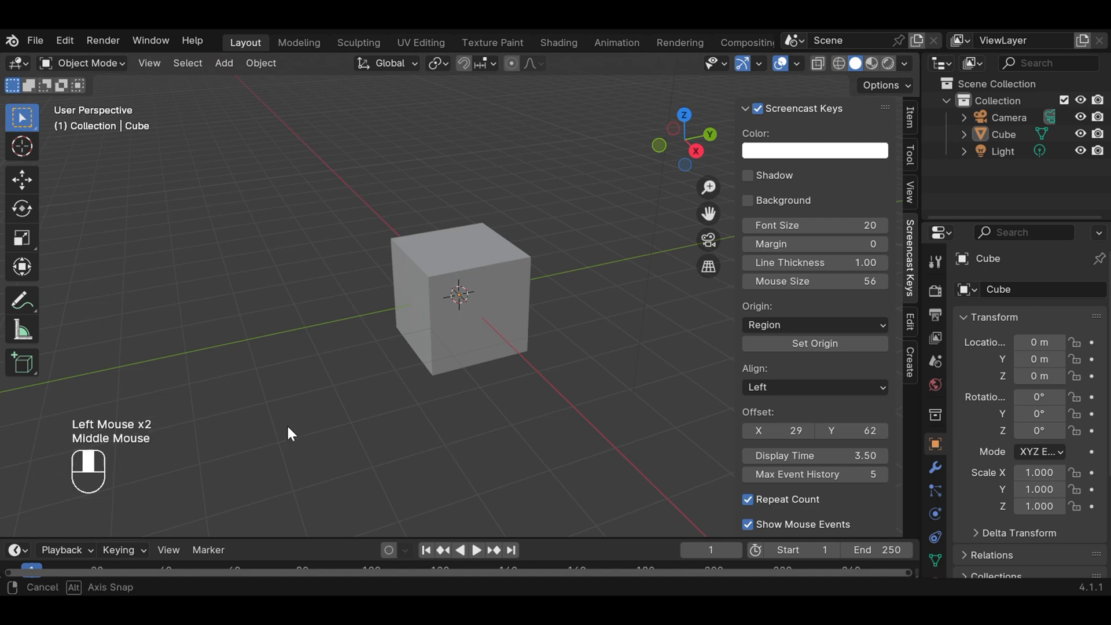
pyautogui.rightClick(384, 419)
pyautogui.click(531, 432)
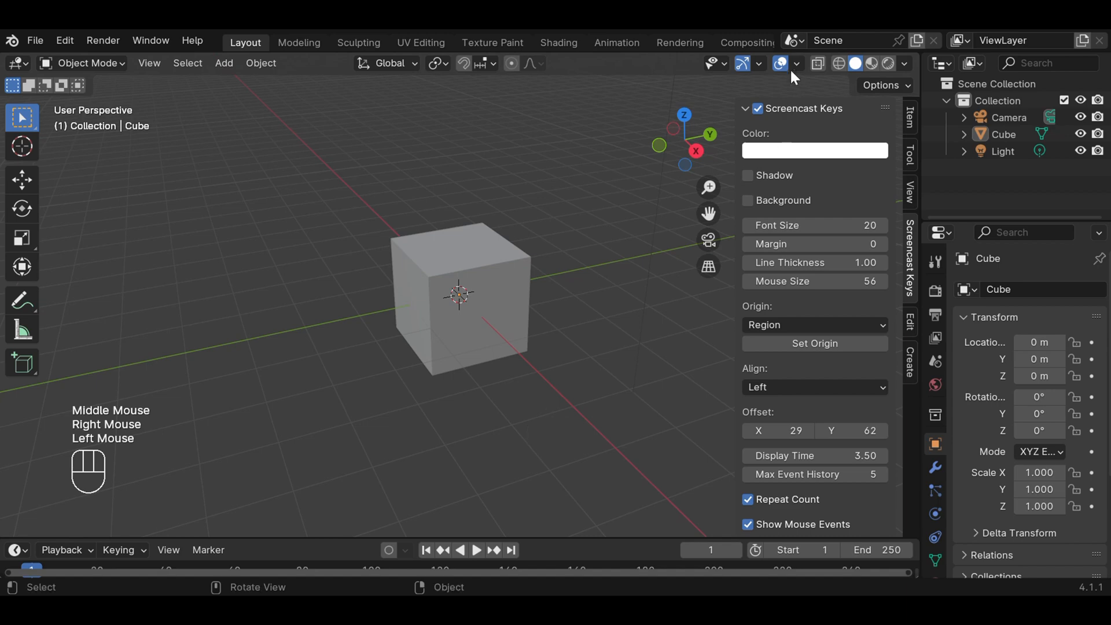
pyautogui.click(746, 109)
pyautogui.moveTo(734, 115); pyautogui.dragTo(855, 116)
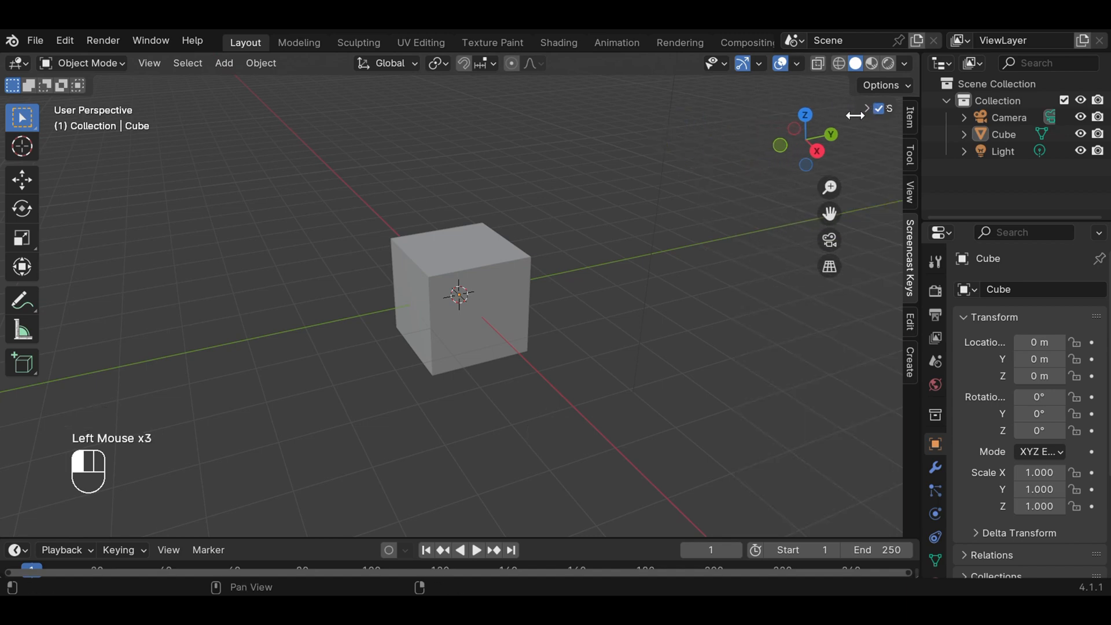
# Delete the default cube from the scene.
pyautogui.scroll(-2, 548, 265)
pyautogui.scroll(2, 547, 265)
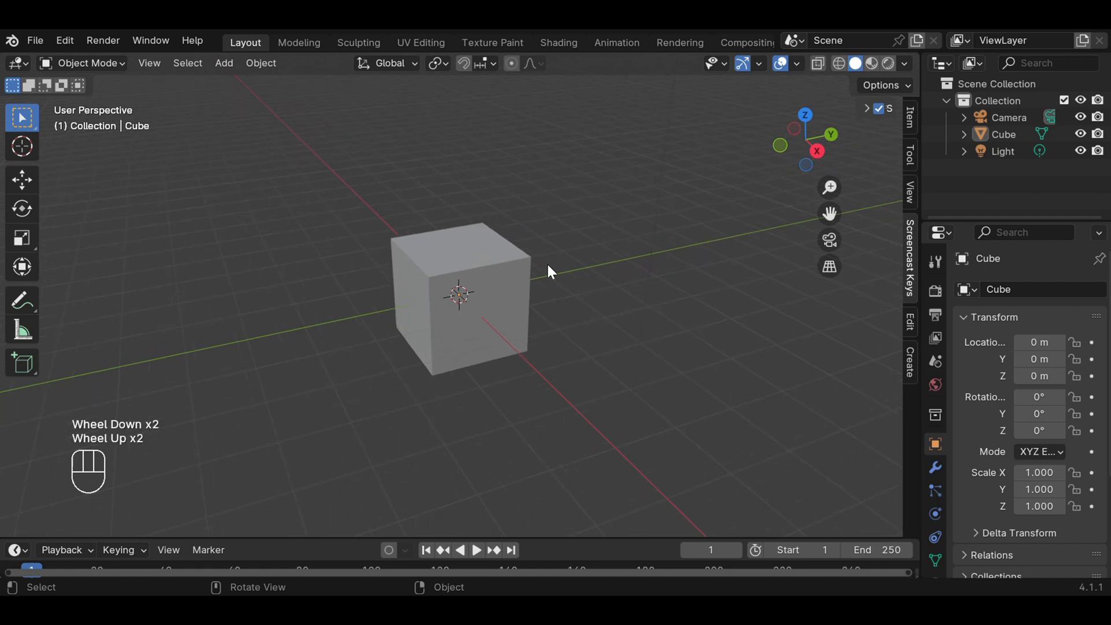
pyautogui.scroll(-1, 550, 271)
pyautogui.click(493, 287)
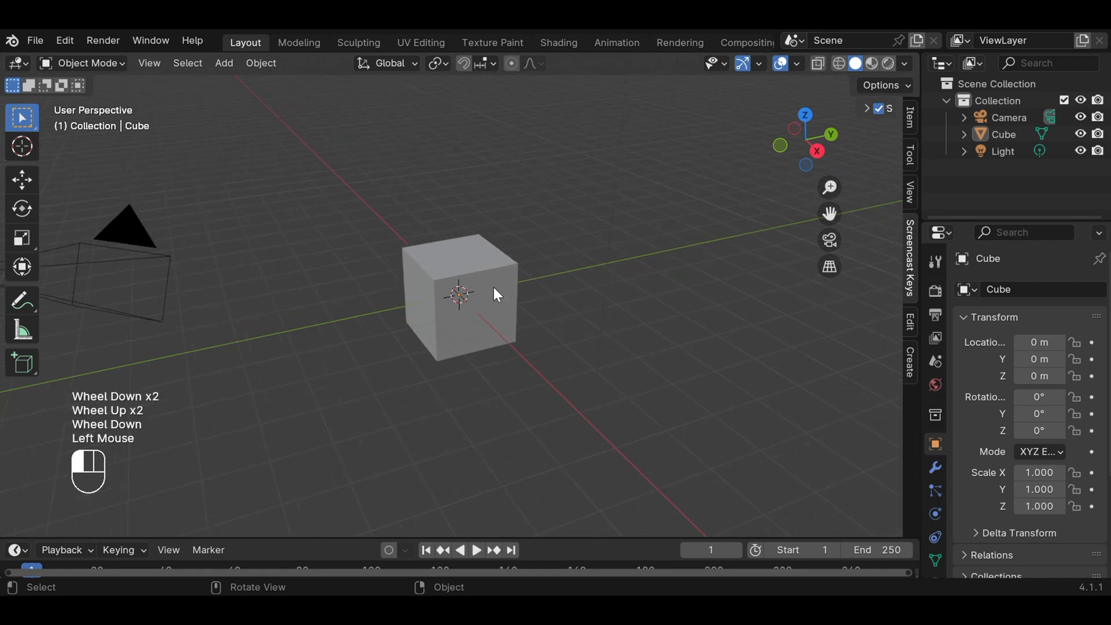
pyautogui.press('Delete')
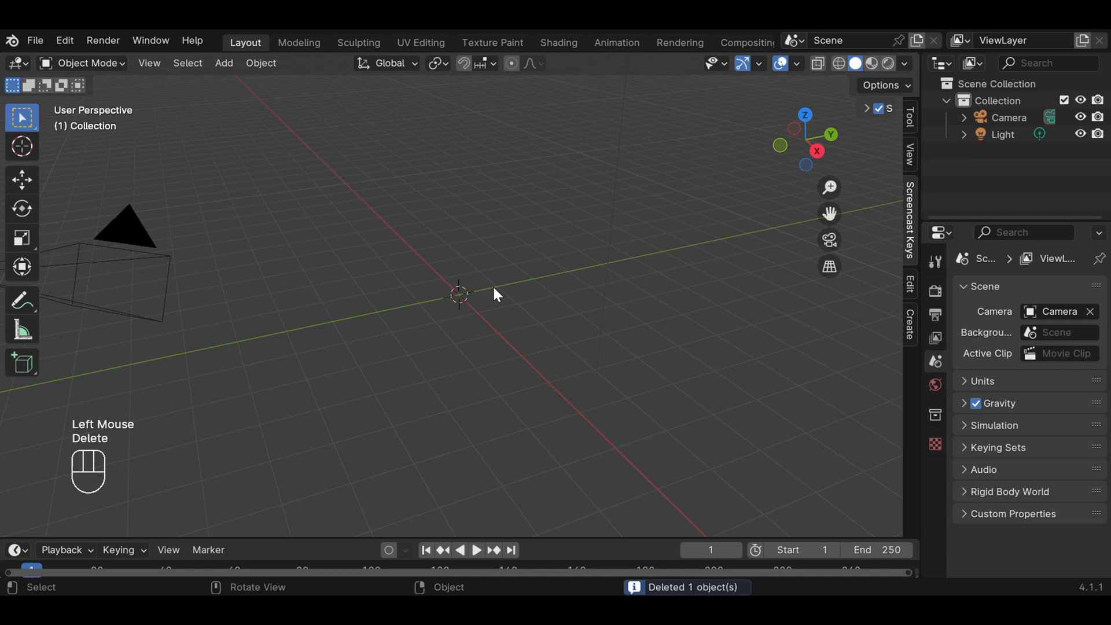
# Add a cylinder mesh at the world origin and leave it deselected.
pyautogui.click(231, 63)
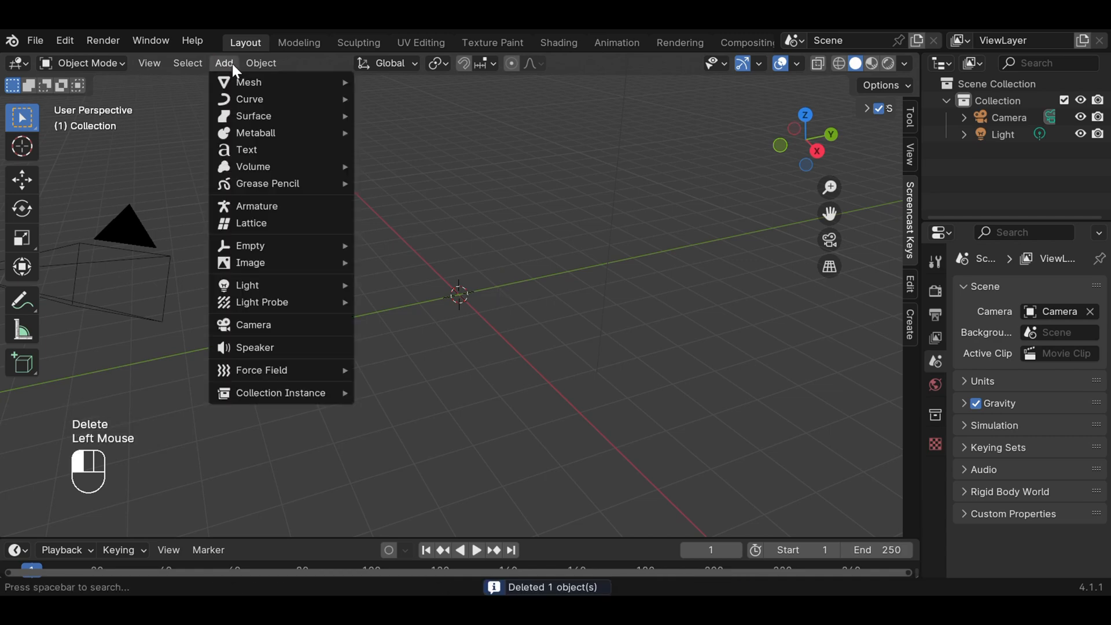
pyautogui.moveTo(238, 84)
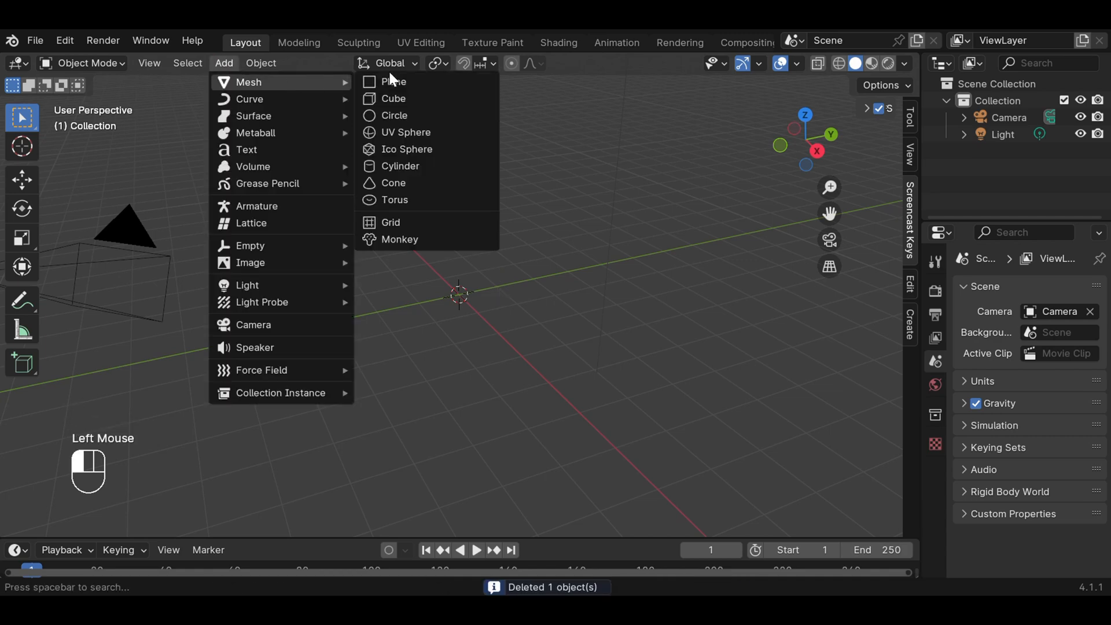
pyautogui.click(405, 164)
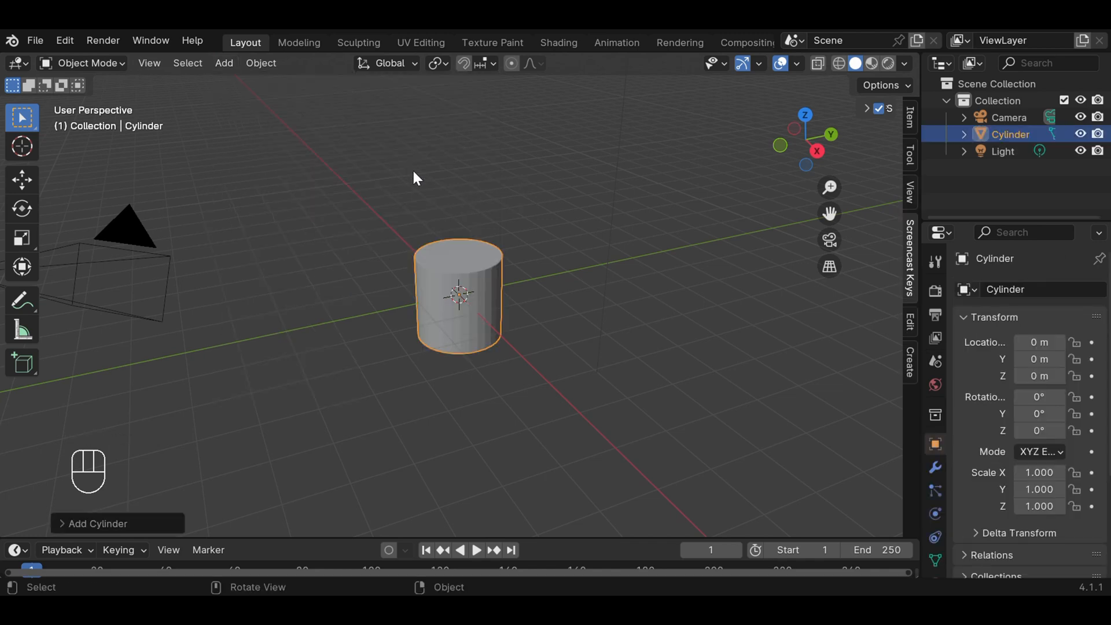
pyautogui.click(573, 292)
pyautogui.scroll(2, 573, 287)
pyautogui.scroll(-2, 573, 287)
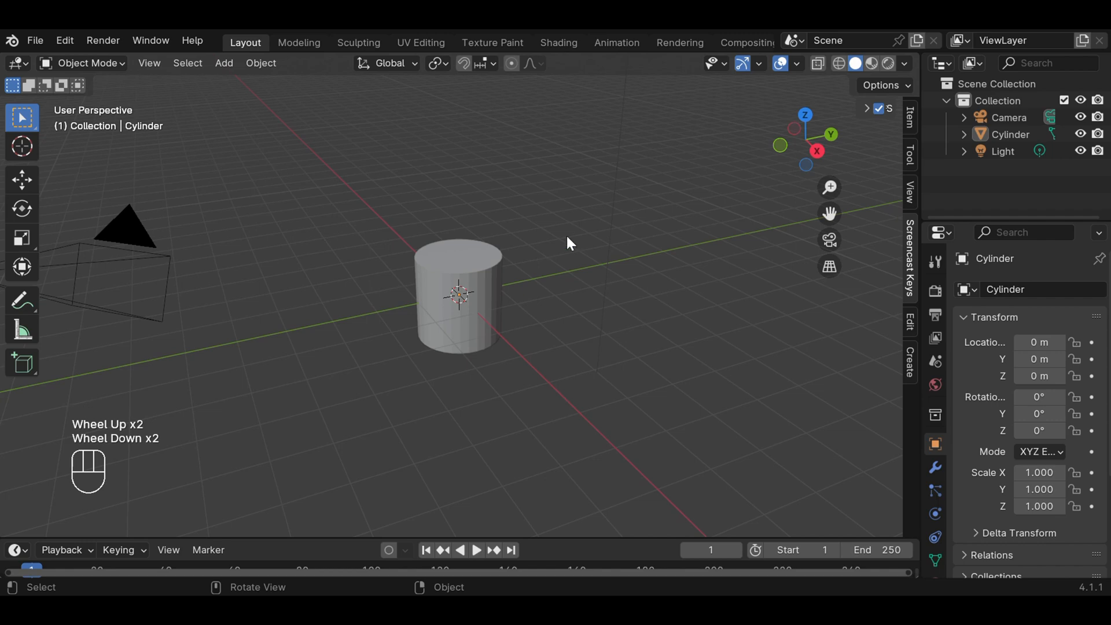
# Flatten the cylinder in front view by scaling it along the Z axis to about -0.242.
pyautogui.click(152, 64)
pyautogui.moveTo(193, 289)
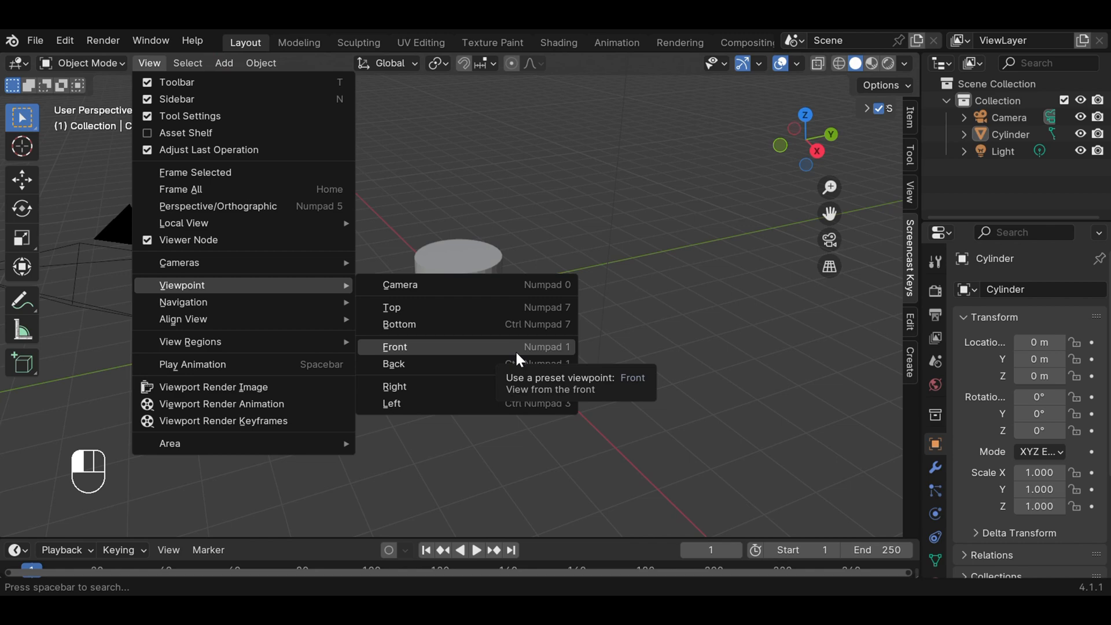
pyautogui.click(553, 347)
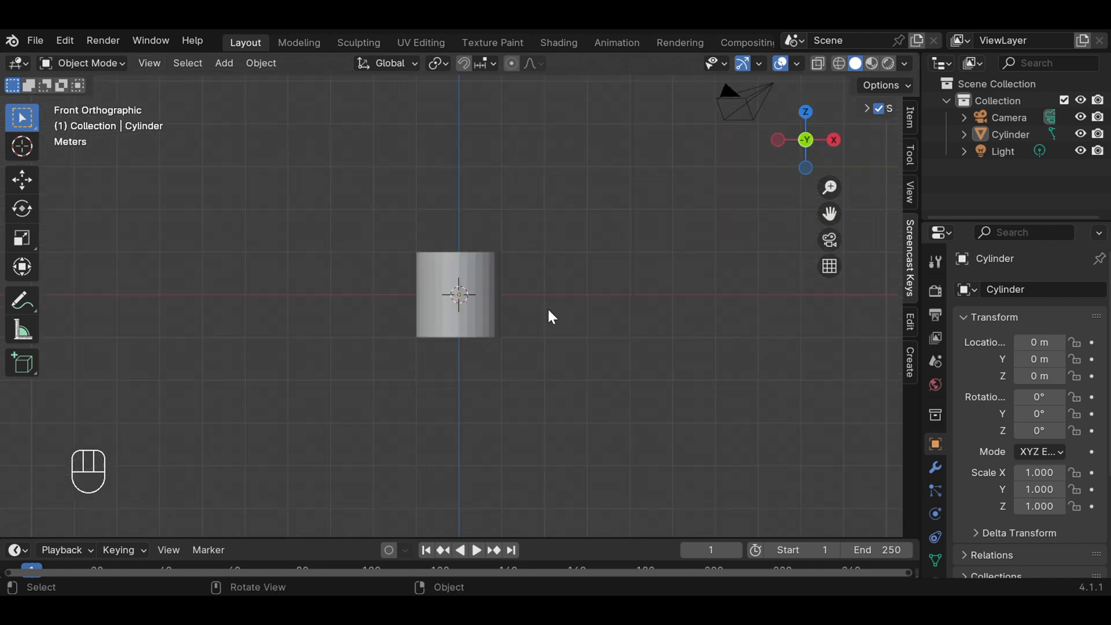
pyautogui.click(493, 294)
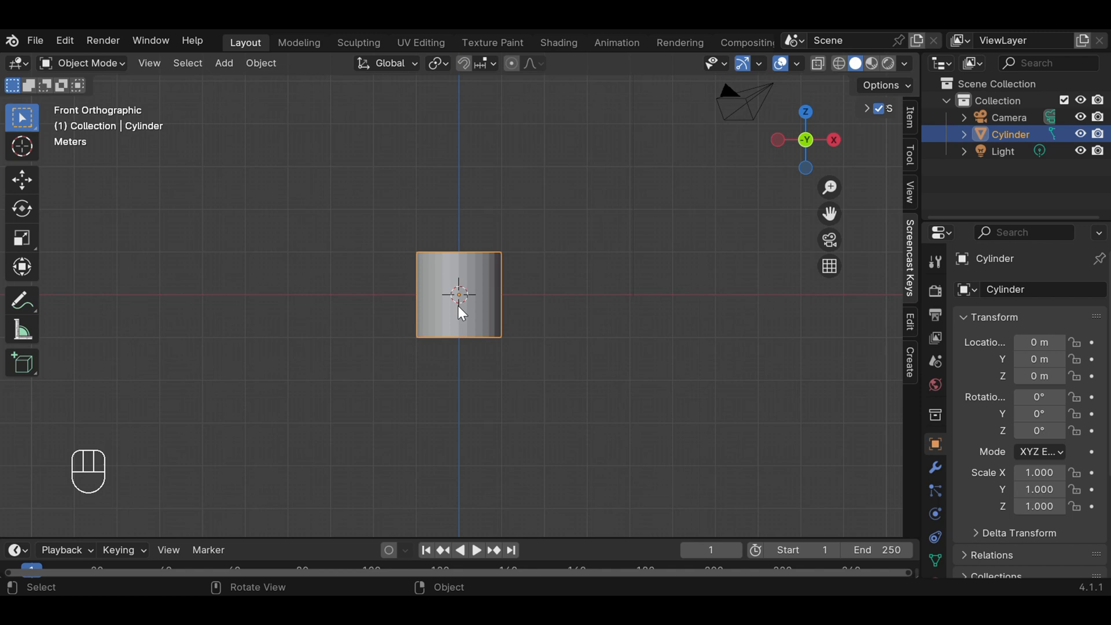
pyautogui.press('s')
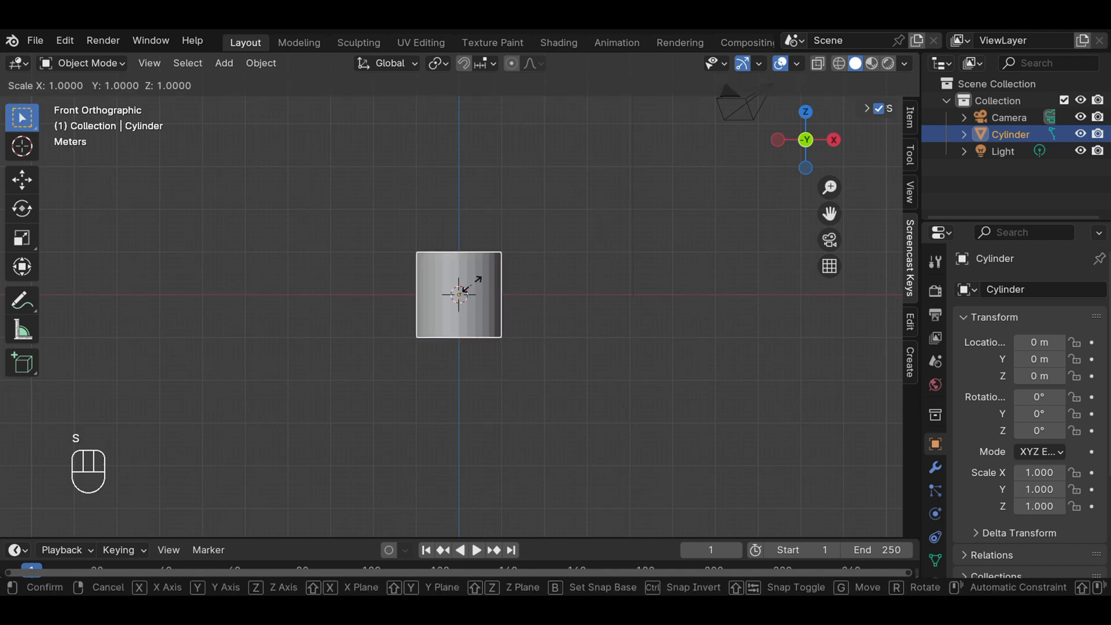
pyautogui.press('s')
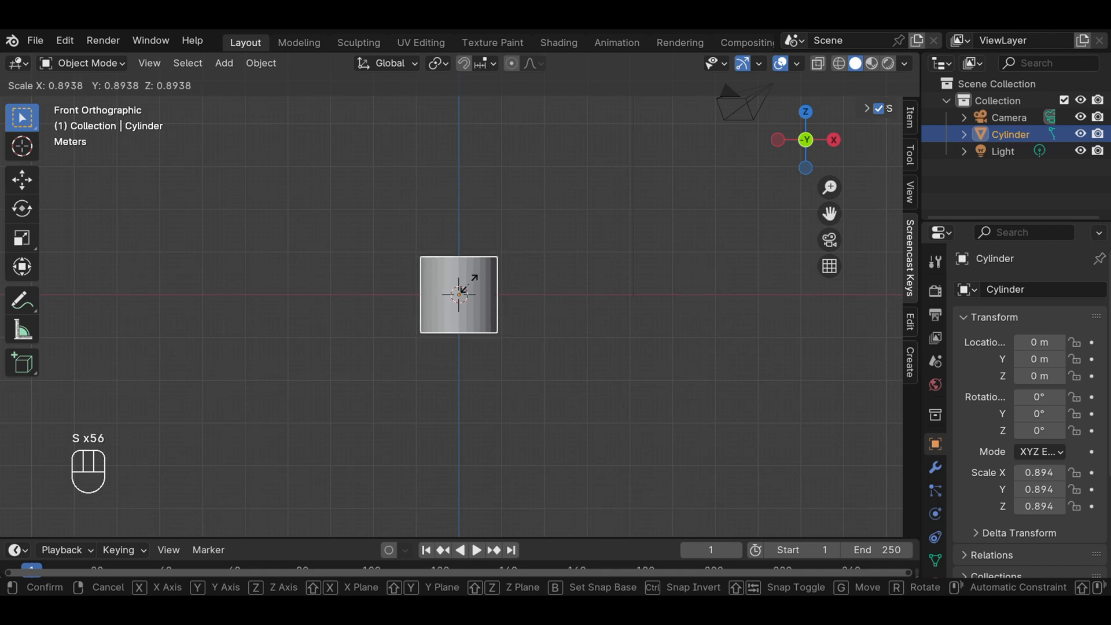
pyautogui.press('z')
pyautogui.press('z')
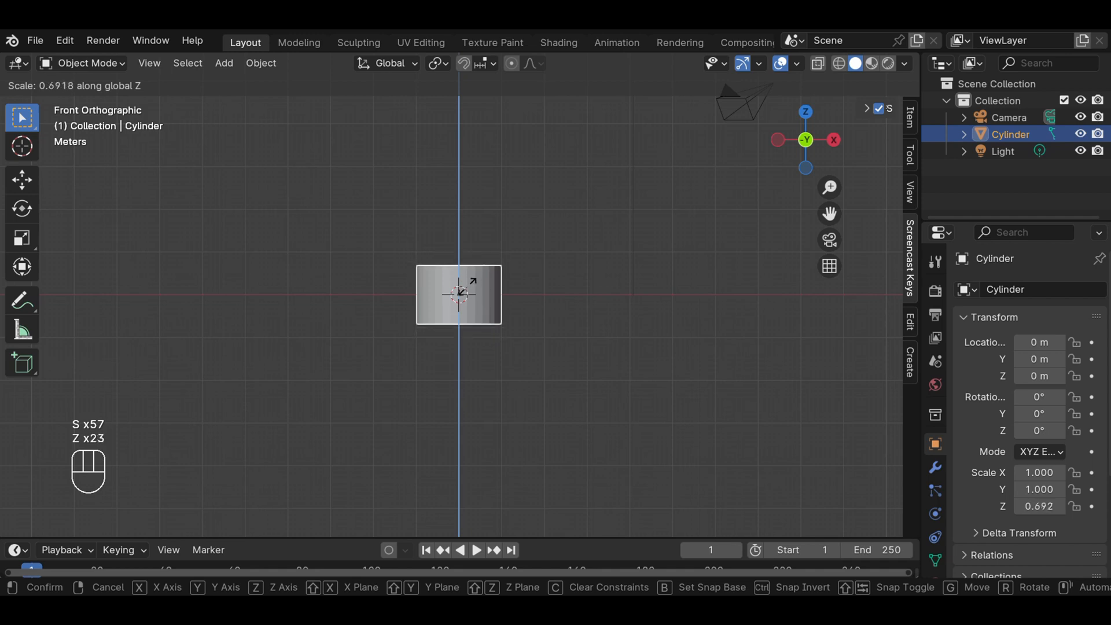
pyautogui.press('z')
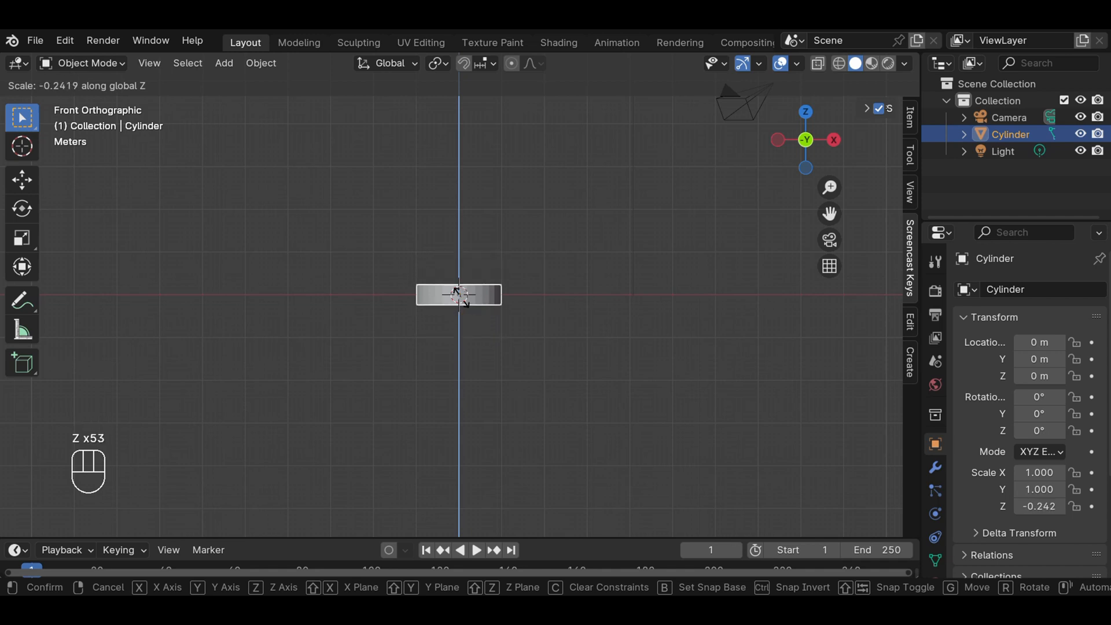
pyautogui.click(461, 297)
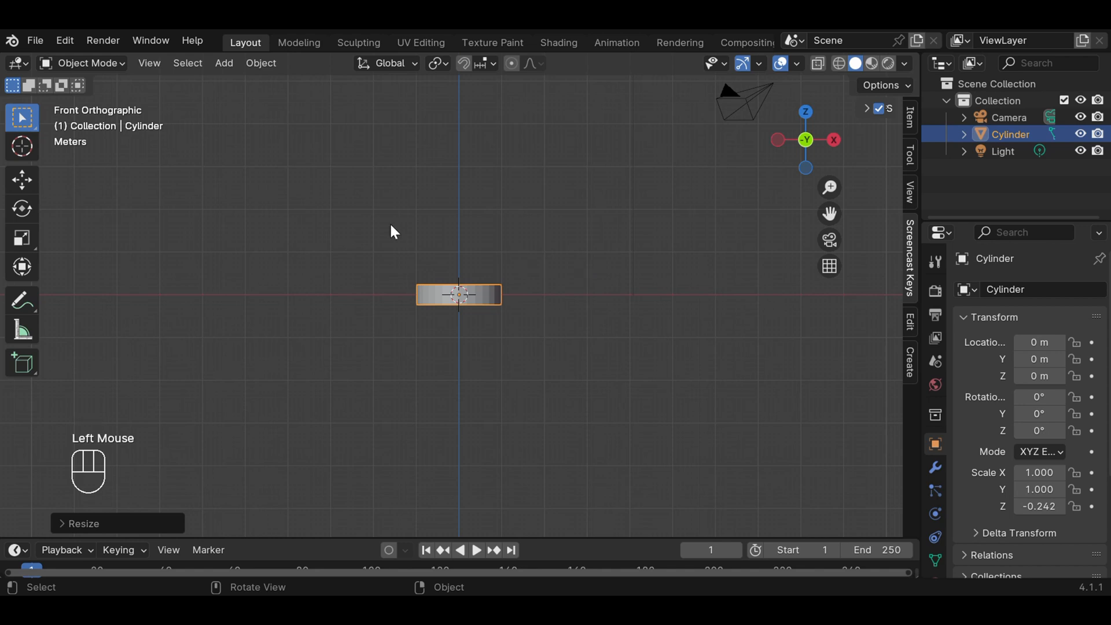
# Enlarge the flattened cylinder uniformly in top view by a factor of about 2.273, then deselect it.
pyautogui.click(149, 62)
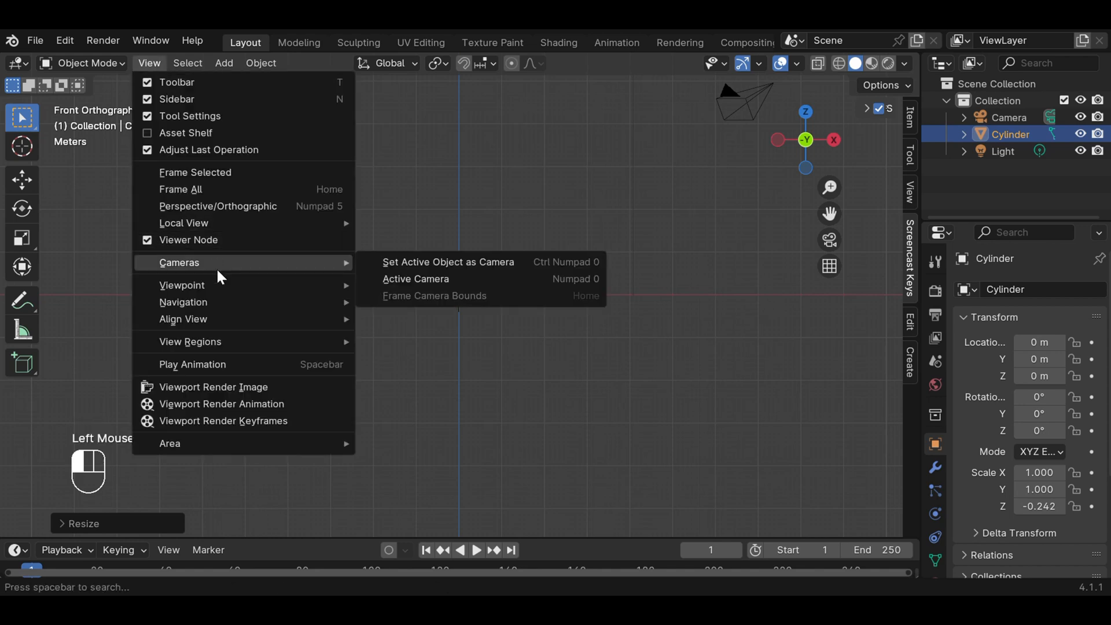
pyautogui.moveTo(285, 286)
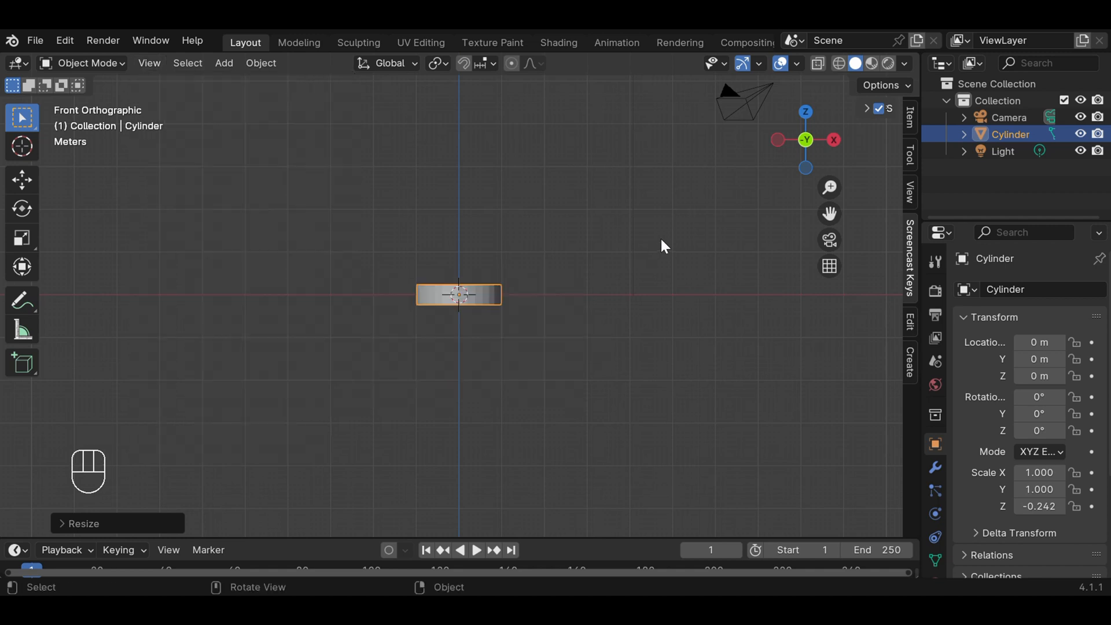
pyautogui.press('KP_7')
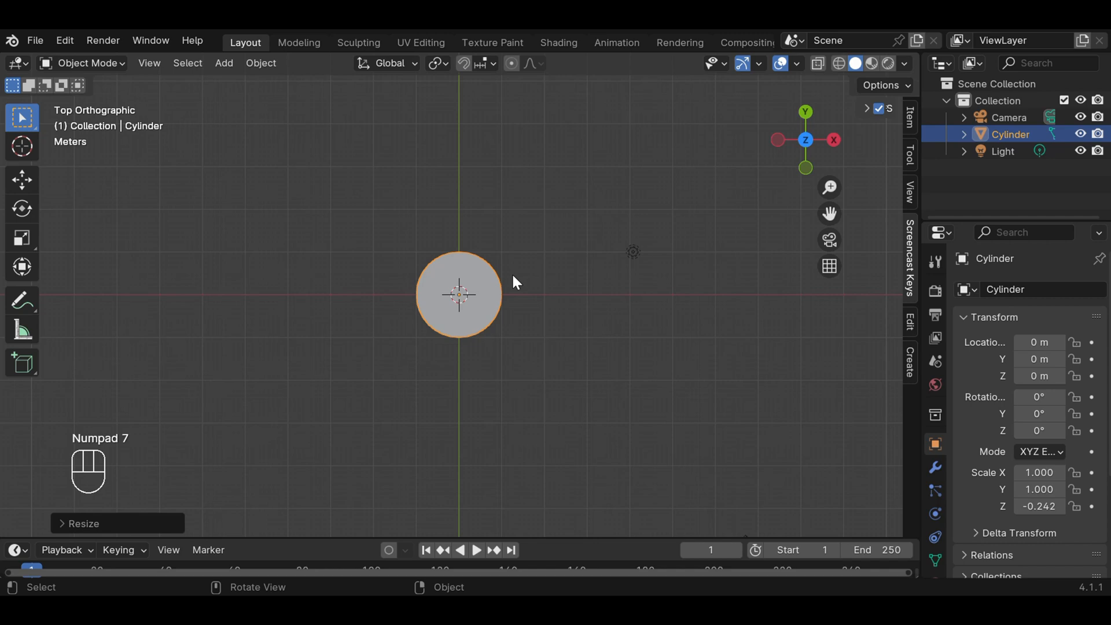
pyautogui.press('s')
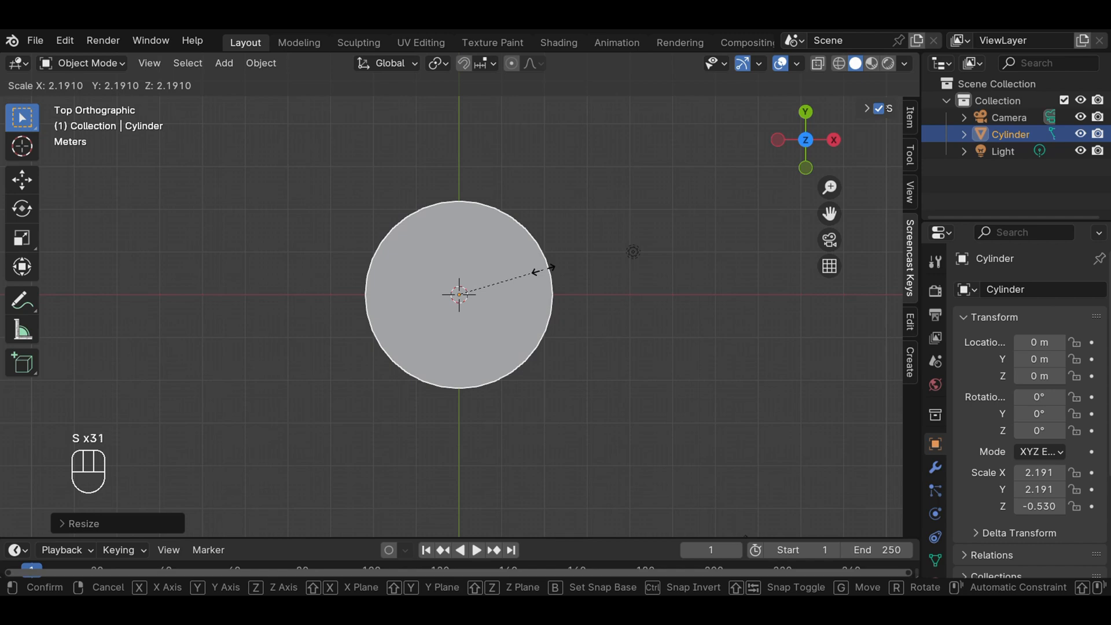
pyautogui.click(546, 267)
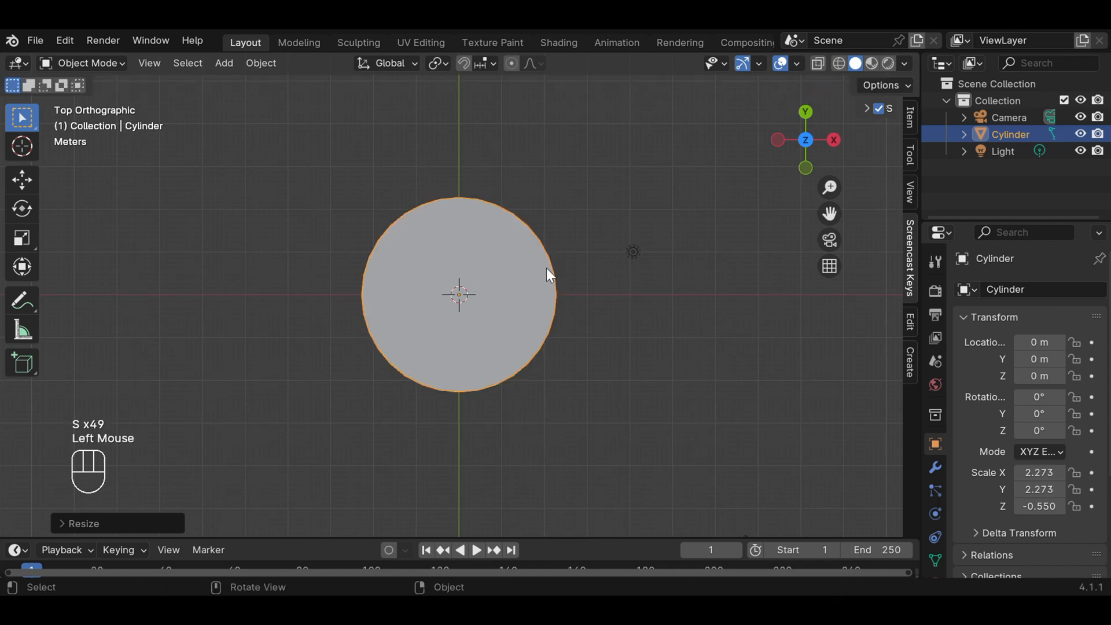
pyautogui.click(598, 268)
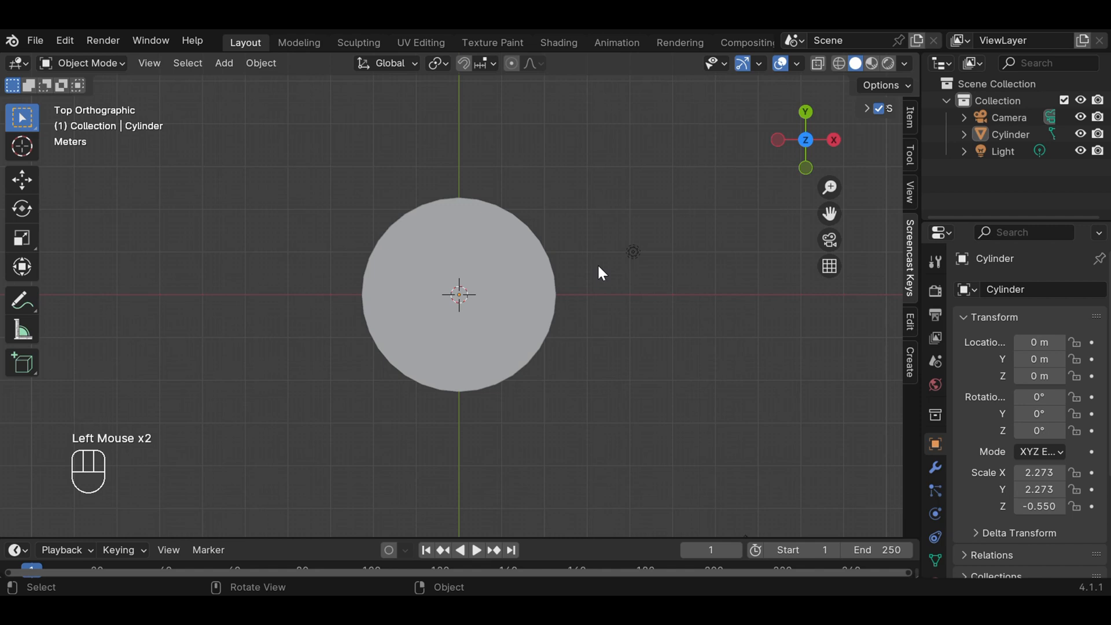
# Show the flattened cylinder from the front in wireframe shading.
pyautogui.press('KP_1')
pyautogui.scroll(2, 594, 268)
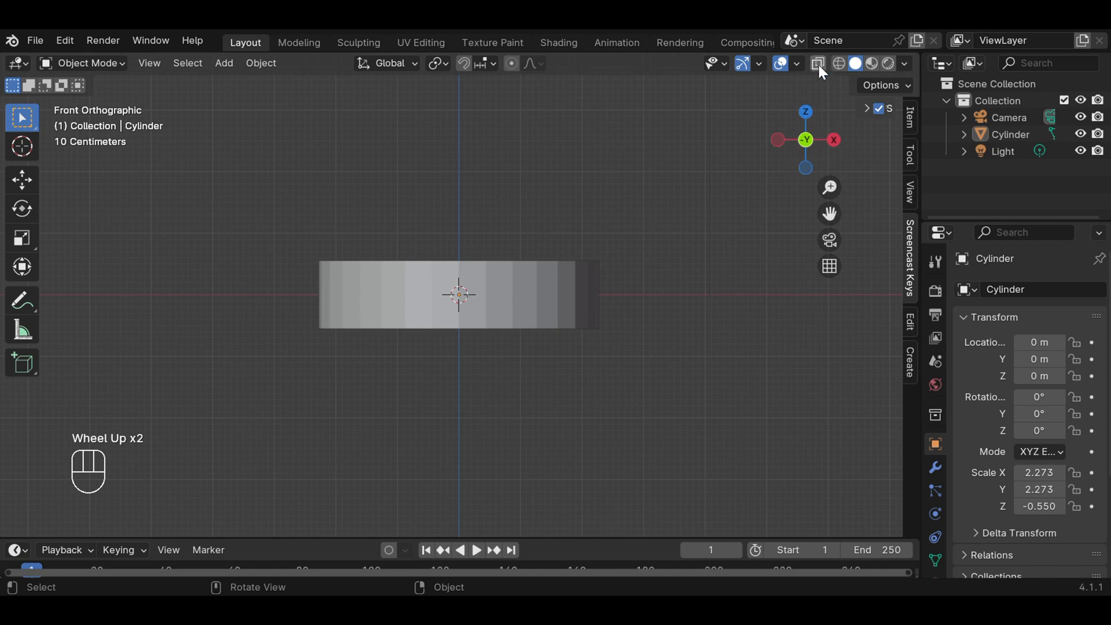
pyautogui.click(839, 62)
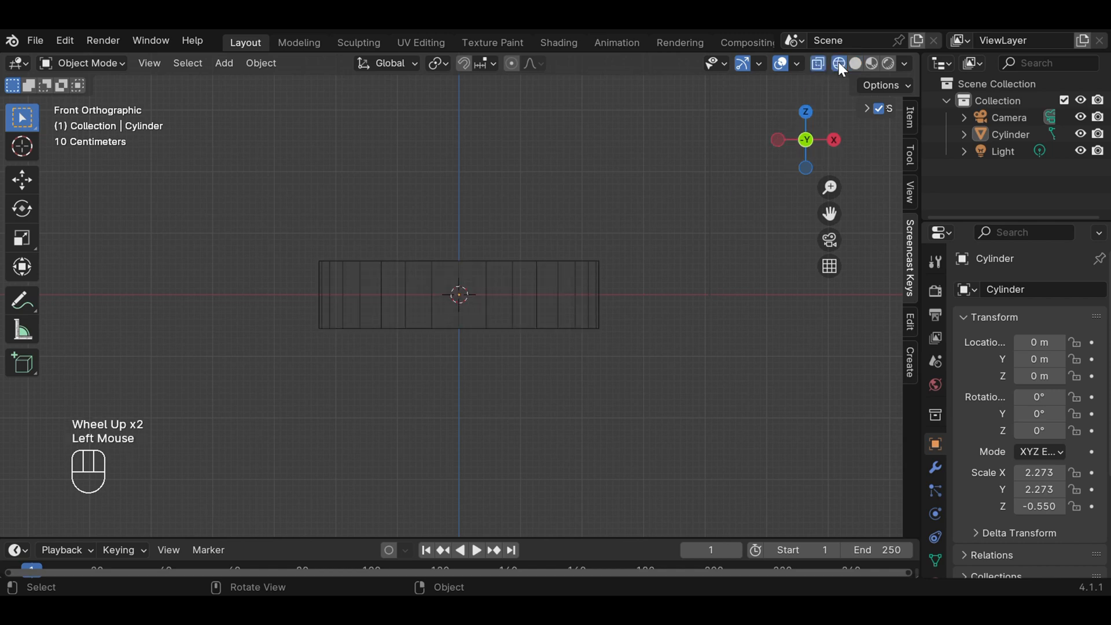
# Enter Edit Mode on the cylinder and add one horizontal loop cut around its side, slid slightly below the middle, leaving nothing selected.
pyautogui.scroll(1, 680, 247)
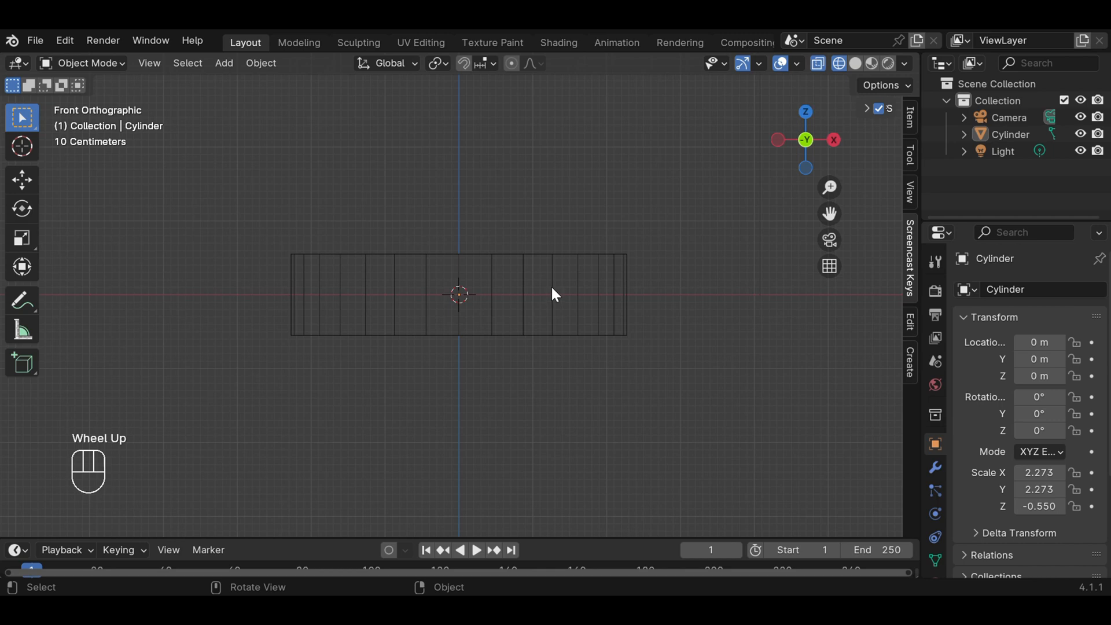
pyautogui.click(123, 65)
pyautogui.click(116, 108)
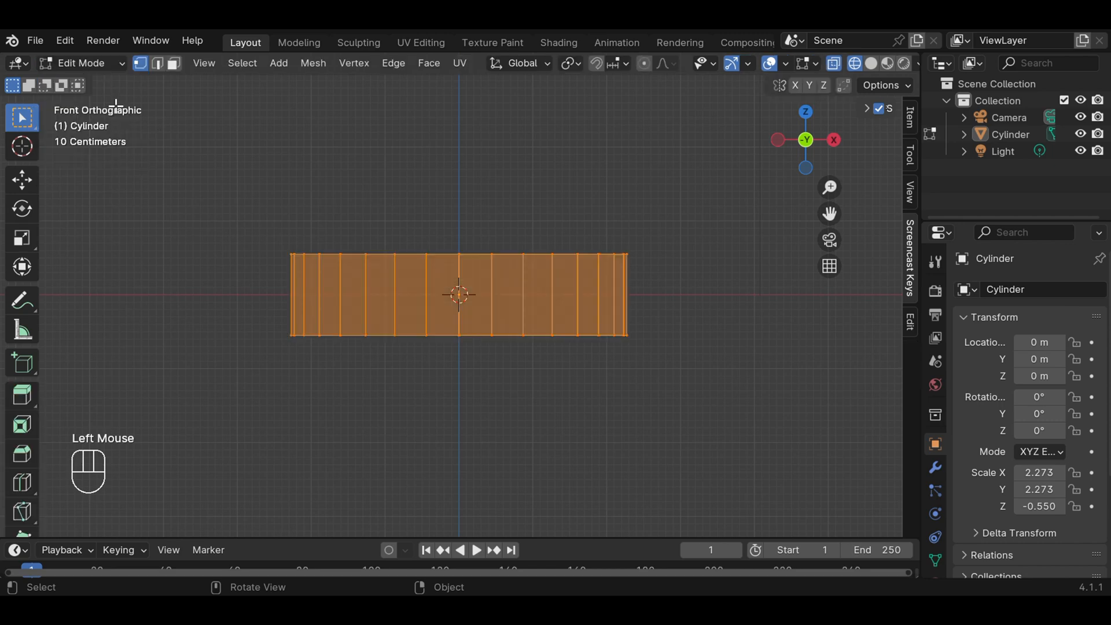
pyautogui.click(675, 264)
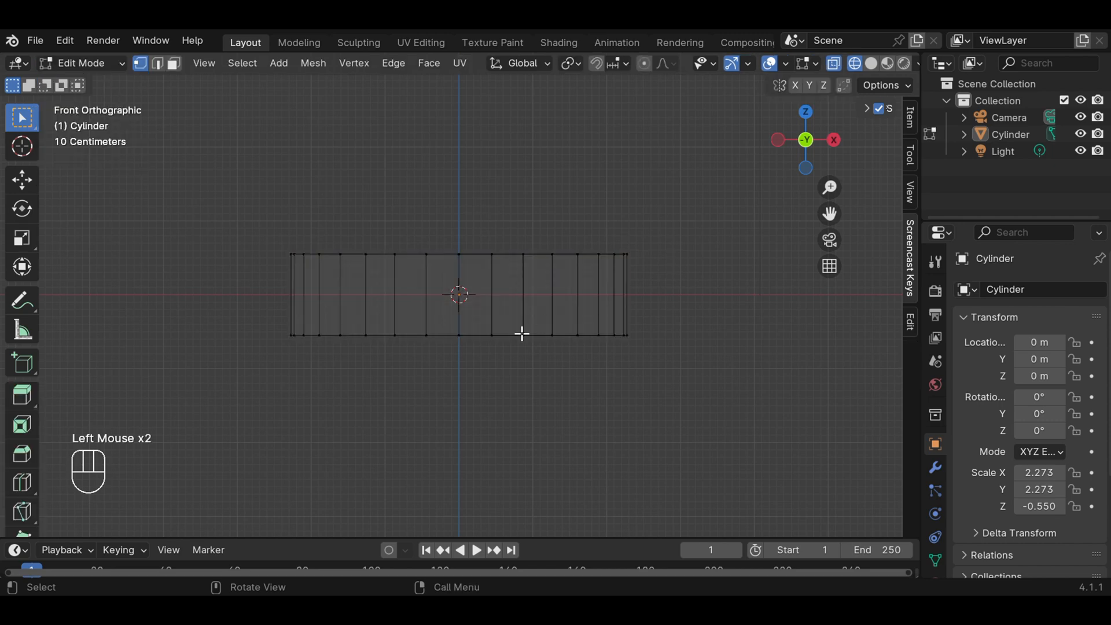
pyautogui.hotkey('ctrl', 'r')
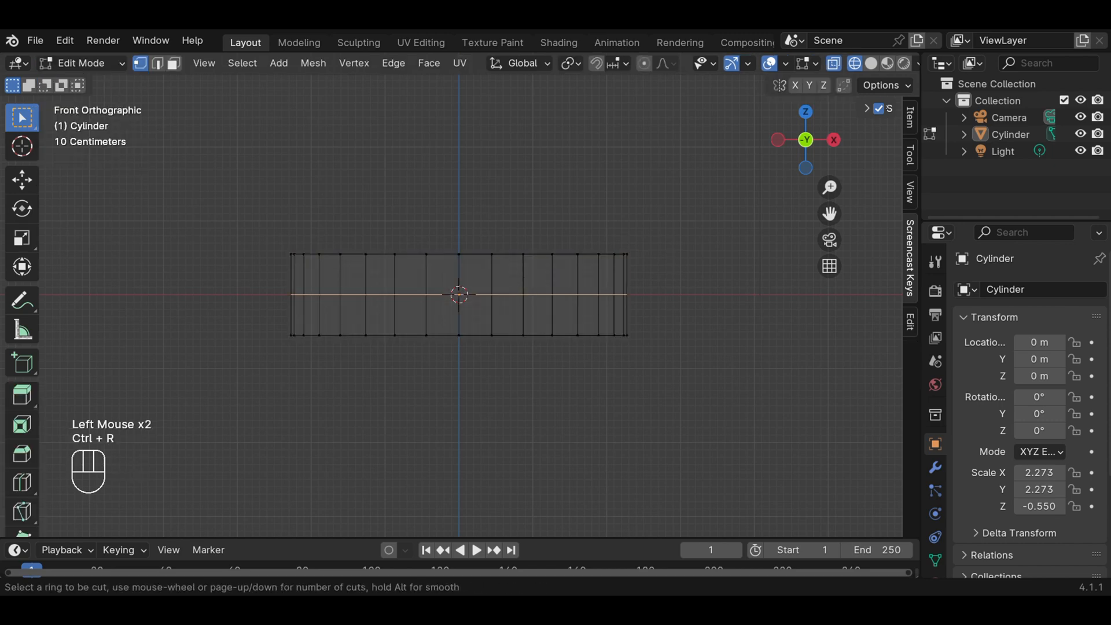
pyautogui.click(523, 284)
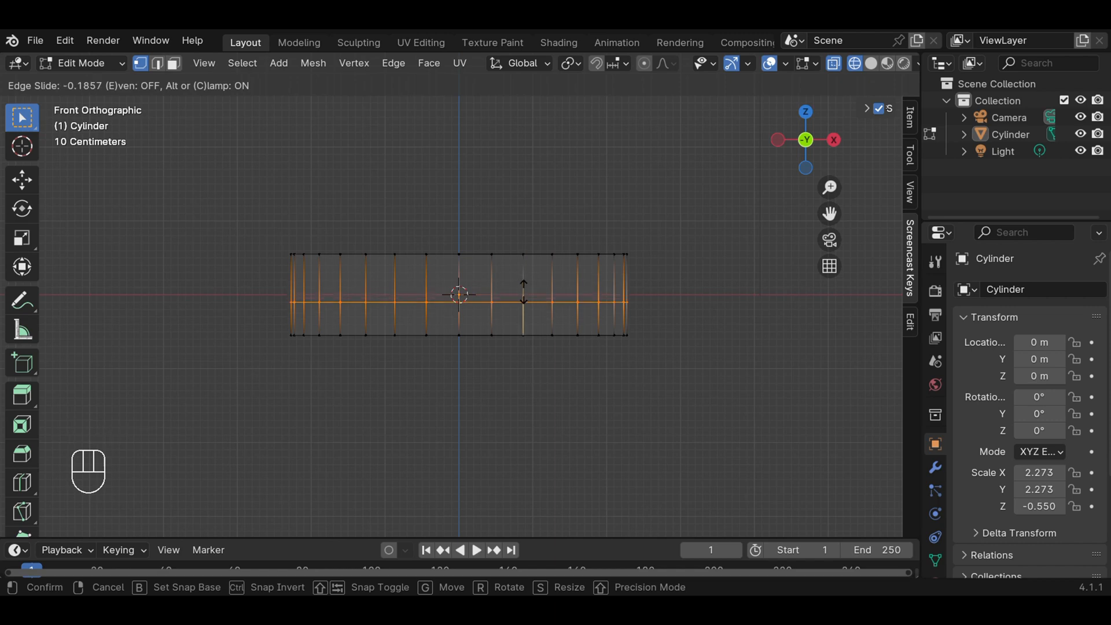
pyautogui.click(523, 296)
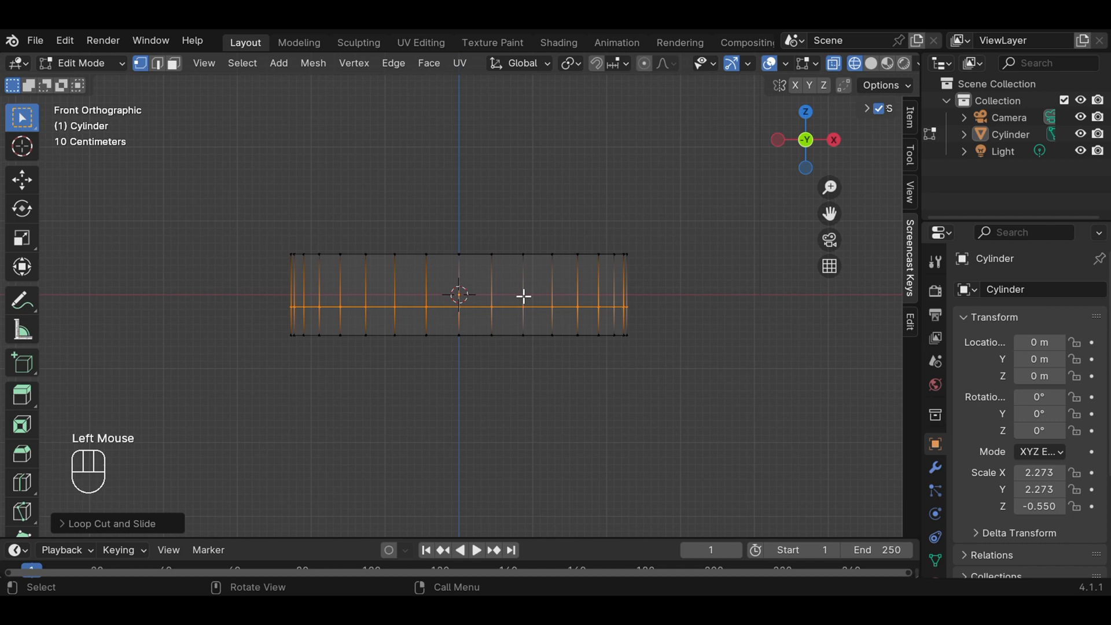
pyautogui.click(665, 410)
pyautogui.click(666, 394)
# Select the cylinder's bottom ring of vertices and scale it in to about 0.91 to taper the lower edge.
pyautogui.scroll(1, 676, 347)
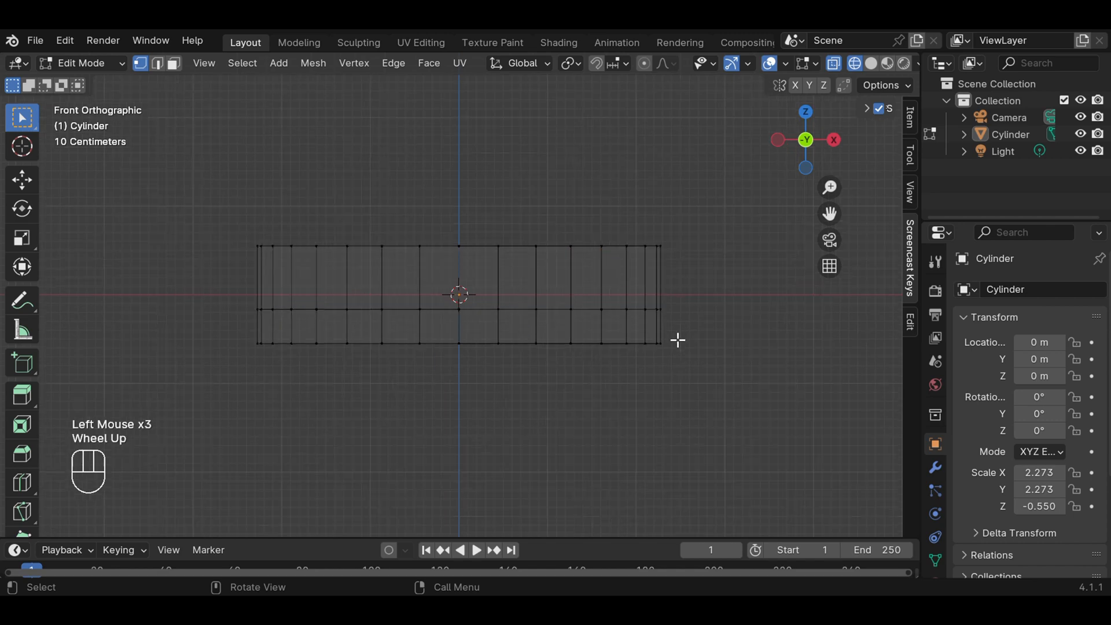
pyautogui.moveTo(235, 329); pyautogui.dragTo(744, 362)
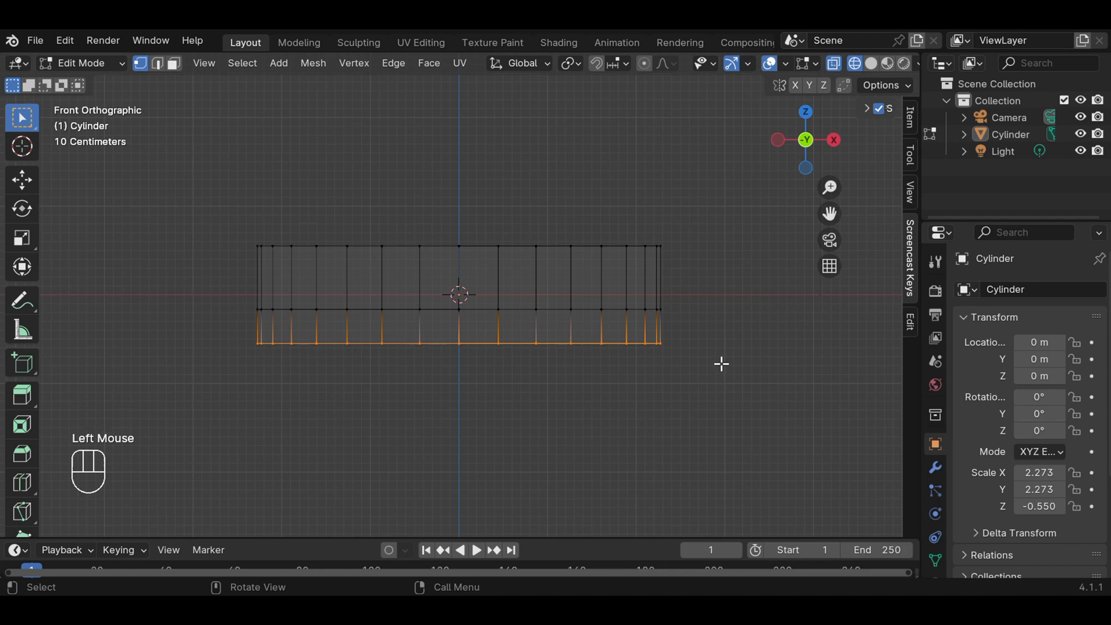
pyautogui.press('s')
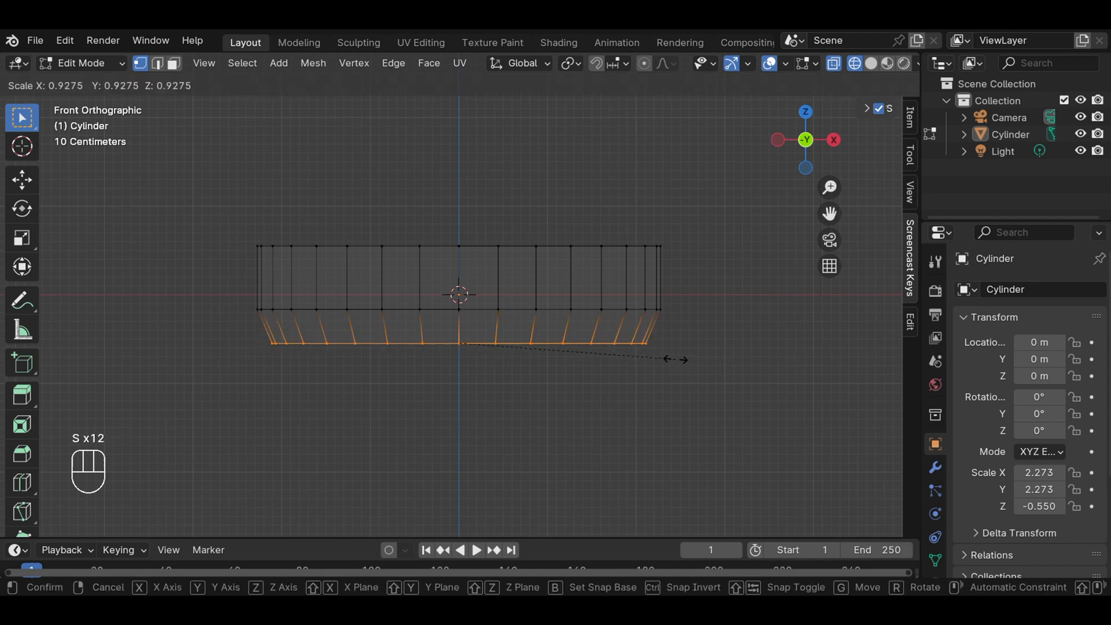
pyautogui.press('s')
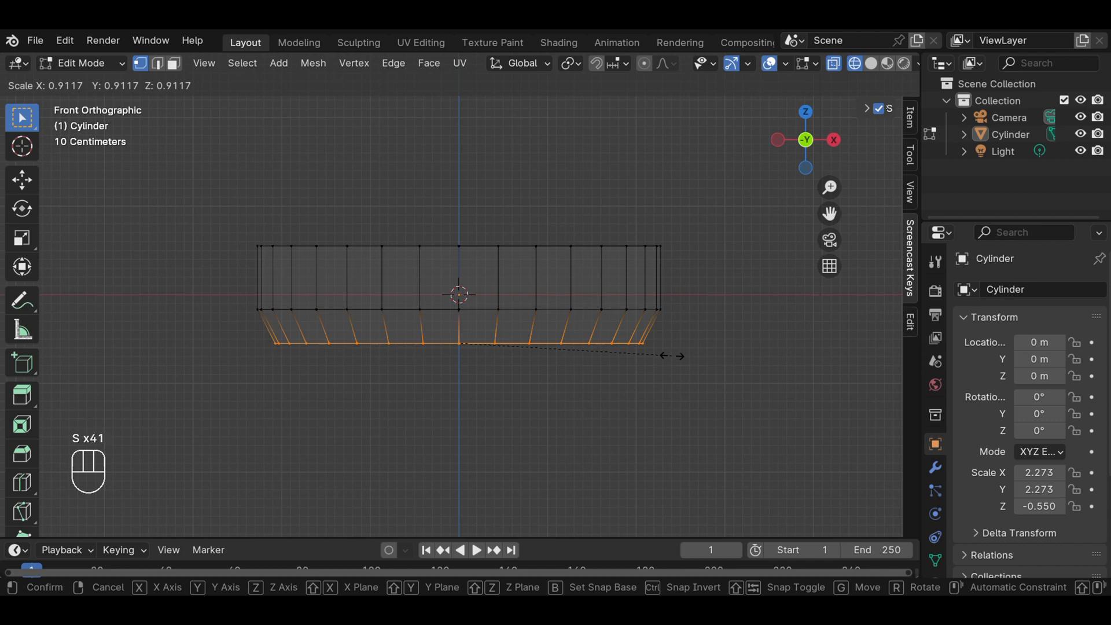
pyautogui.click(671, 355)
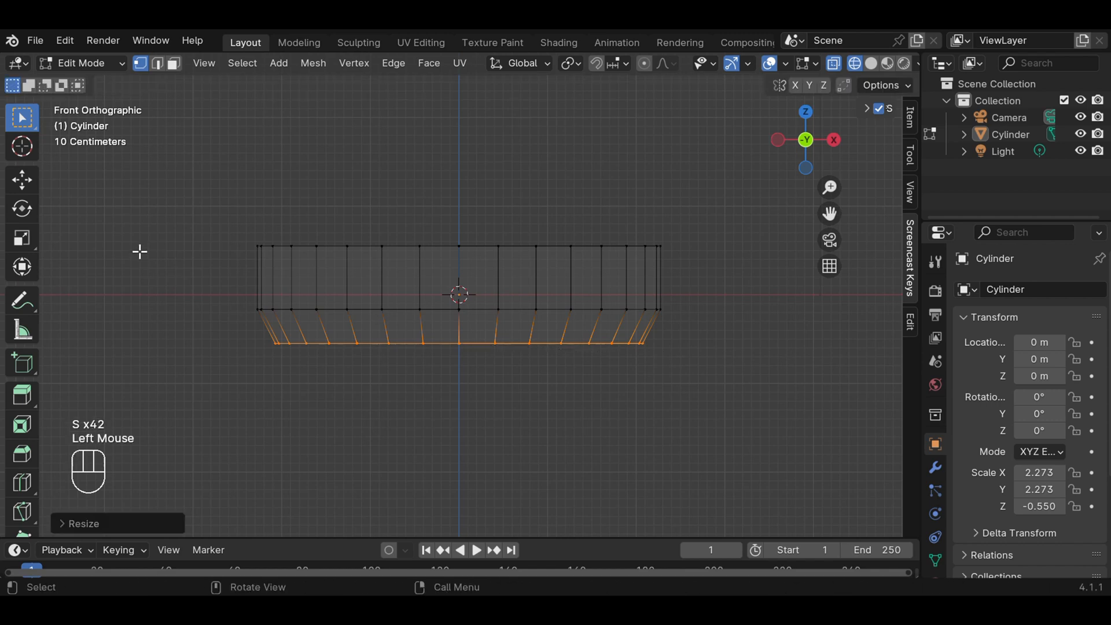
# Raise the tapered bottom ring slightly along Z to shorten the bevelled lower band, and deselect it.
pyautogui.click(22, 152)
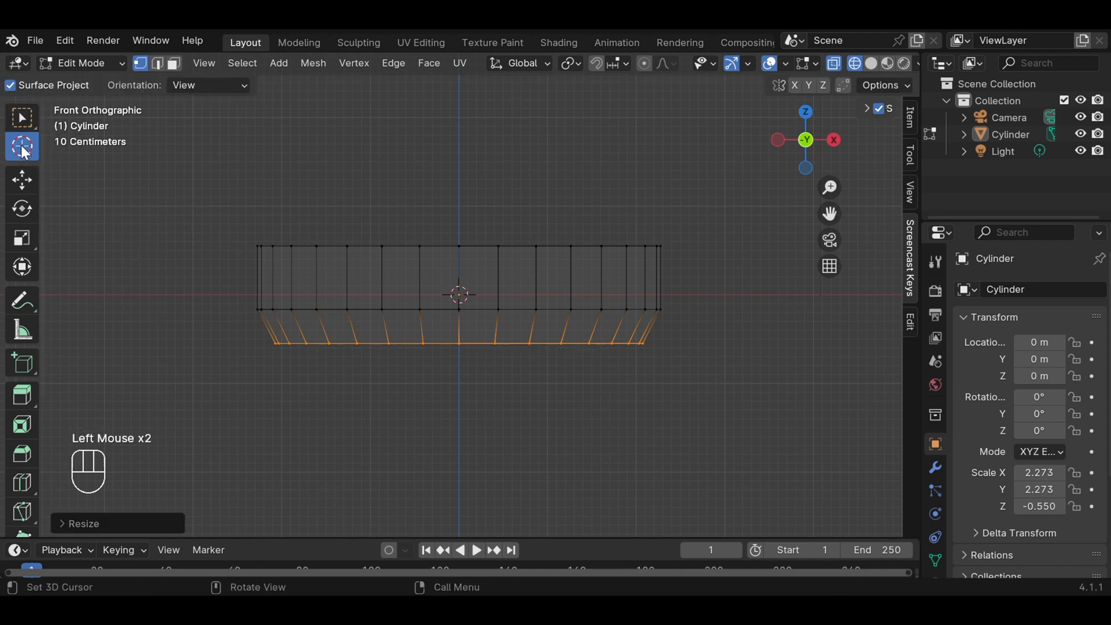
pyautogui.click(22, 180)
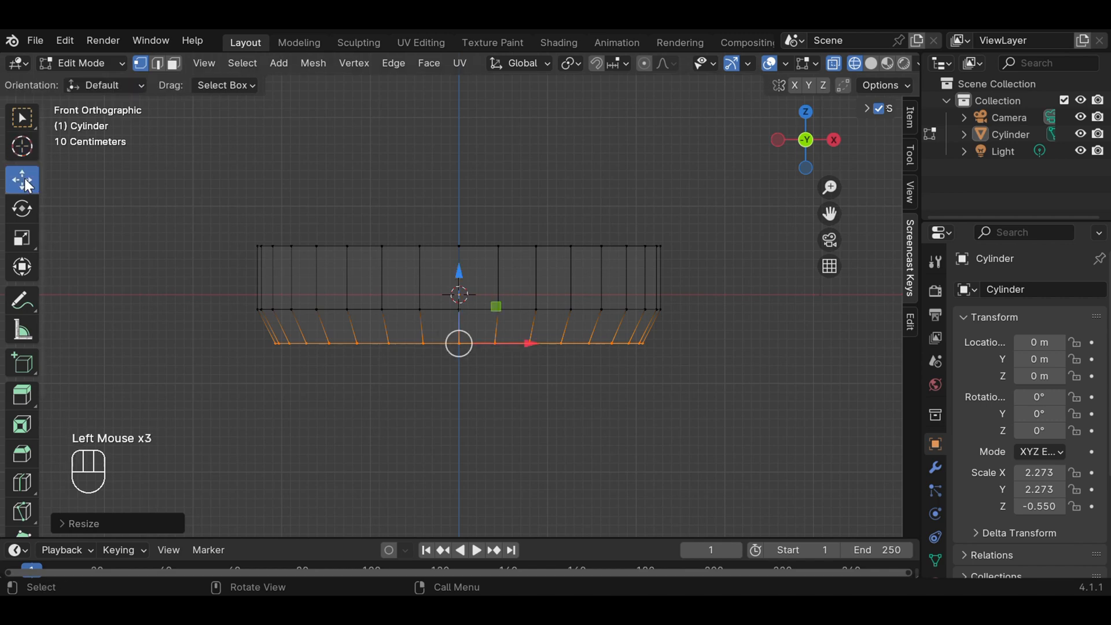
pyautogui.moveTo(459, 272); pyautogui.dragTo(462, 261)
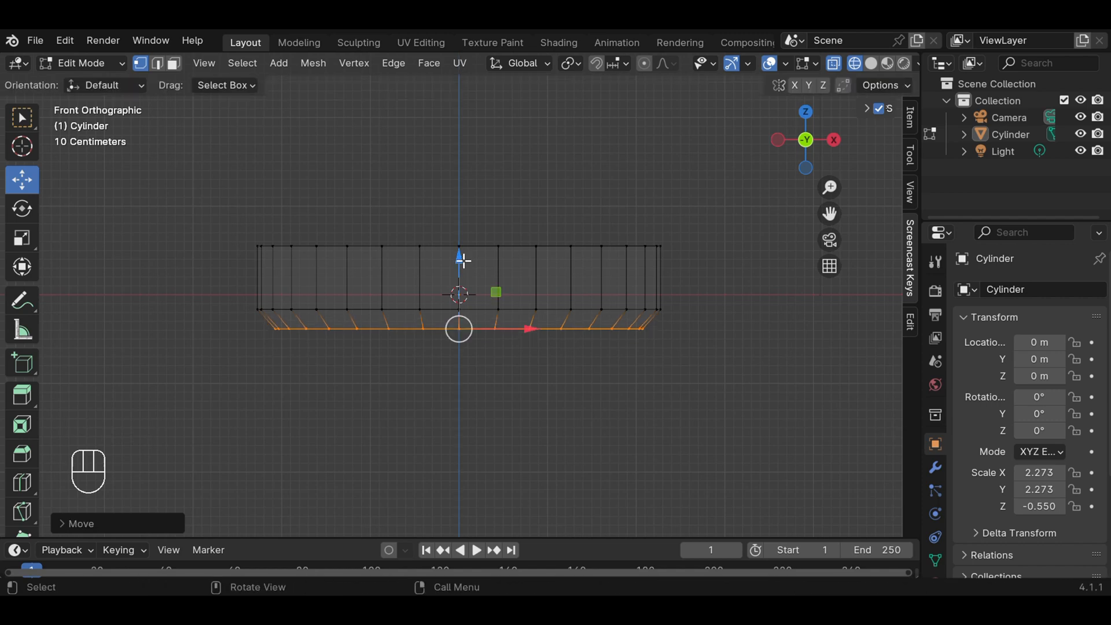
pyautogui.click(688, 374)
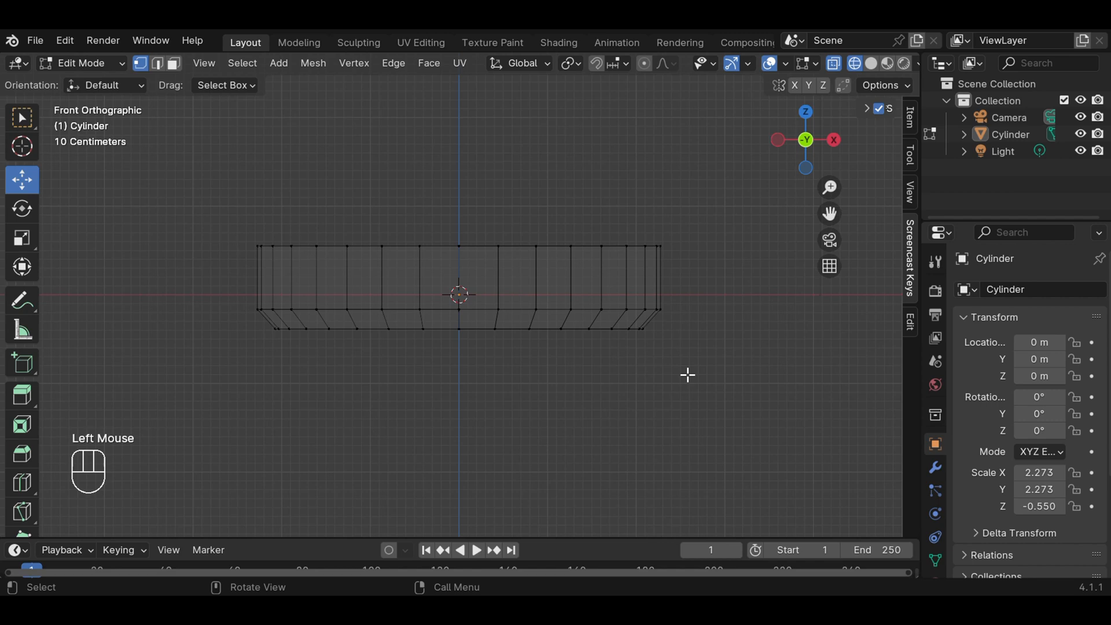
# Select the underside face in solid shading, extrude it in place and scale it to about 0.935 to form a narrow rim.
pyautogui.click(871, 62)
pyautogui.moveTo(679, 349); pyautogui.dragTo(666, 270, button='middle')
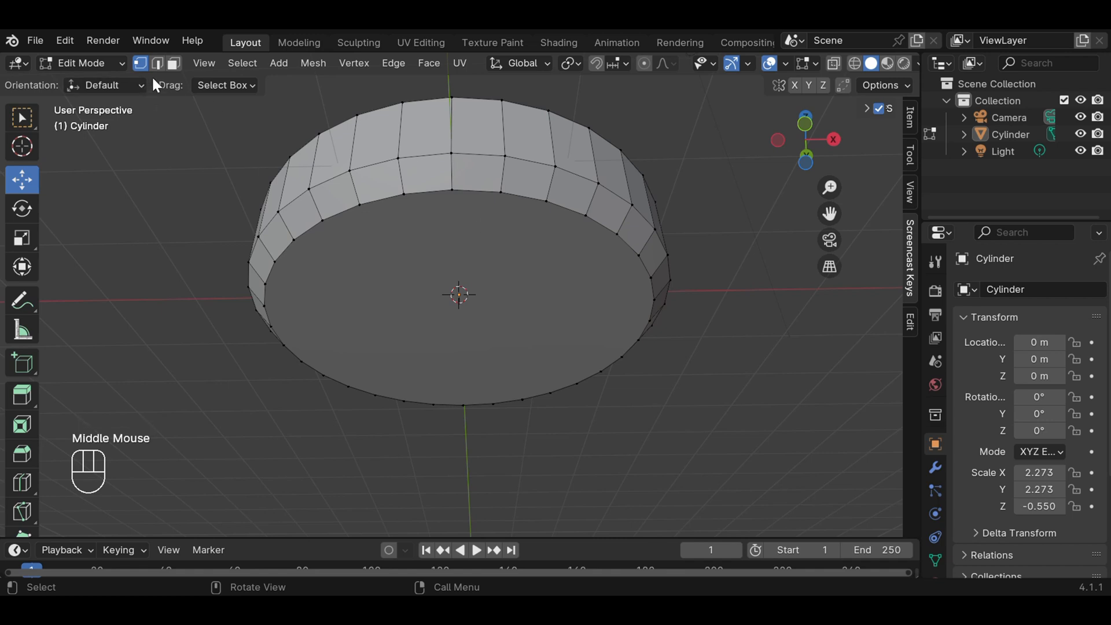
pyautogui.click(173, 63)
pyautogui.click(464, 260)
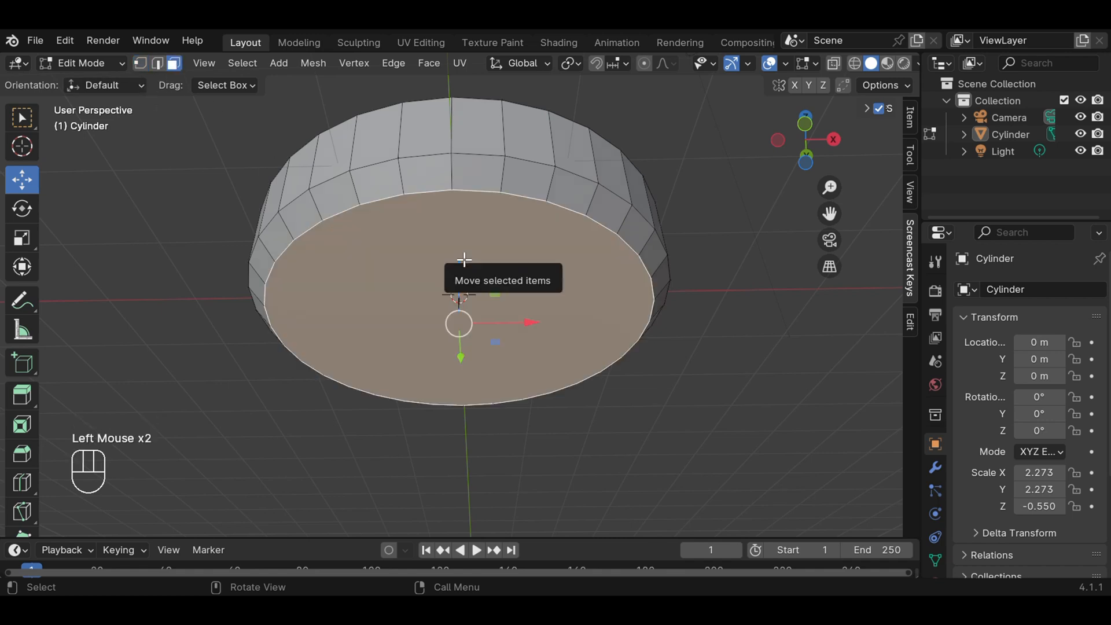
pyautogui.press('e')
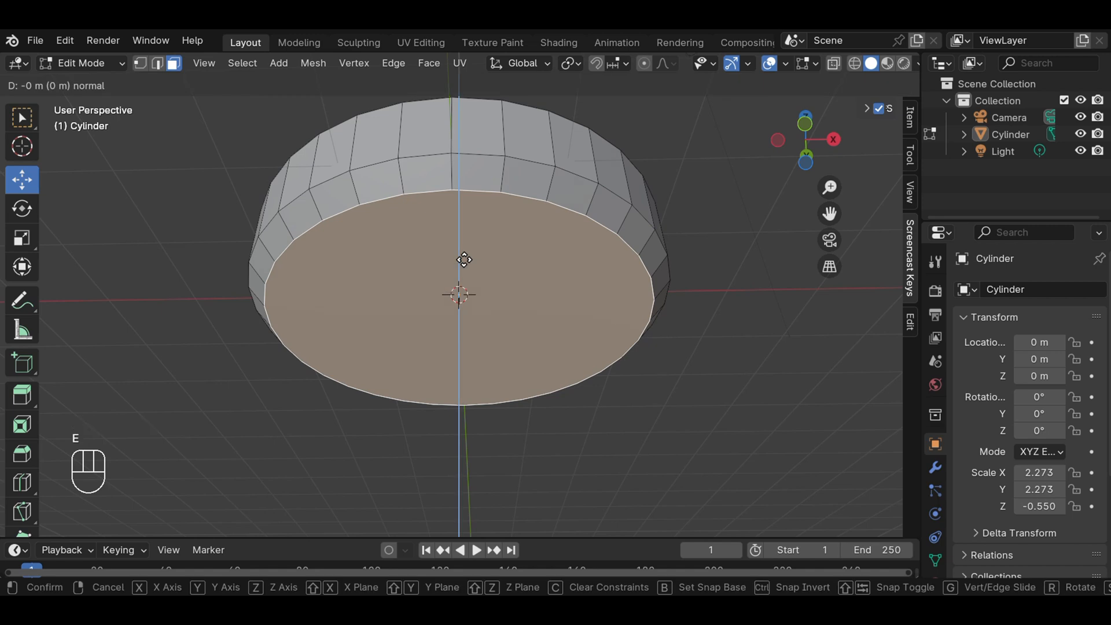
pyautogui.press('s')
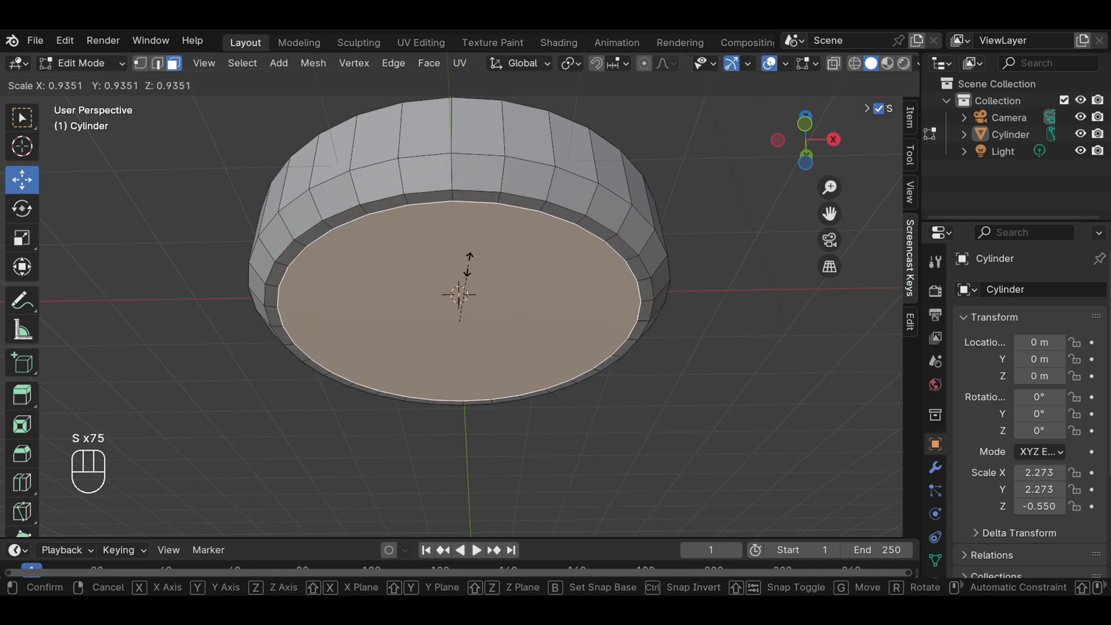
pyautogui.click(468, 264)
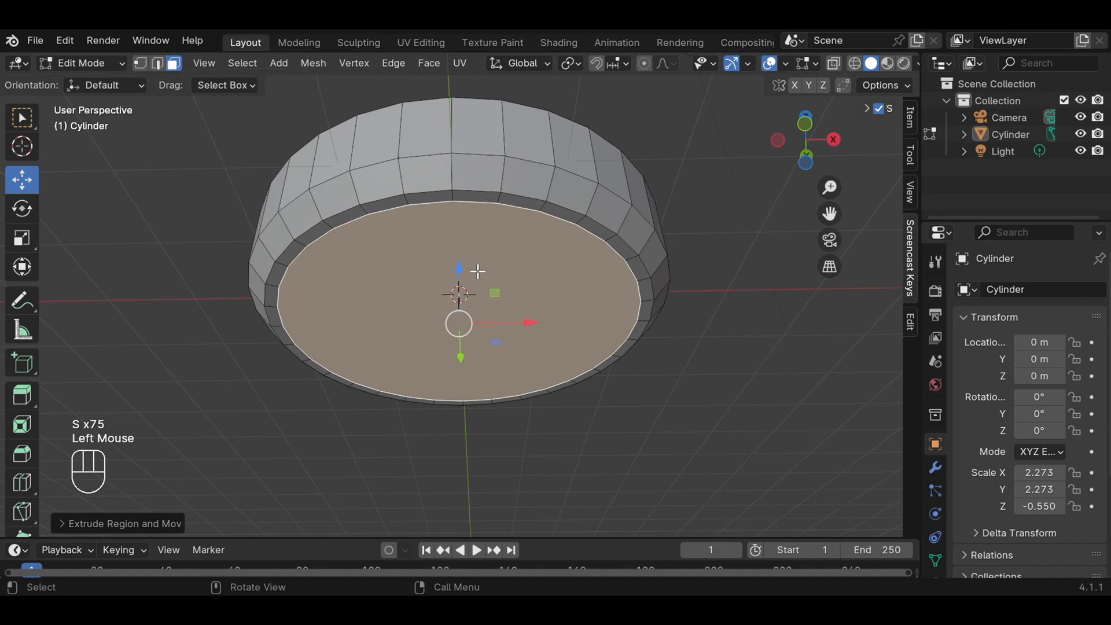
# Extrude the inner underside face about 0.16 m into the body to recess the base, and deselect it.
pyautogui.press('e')
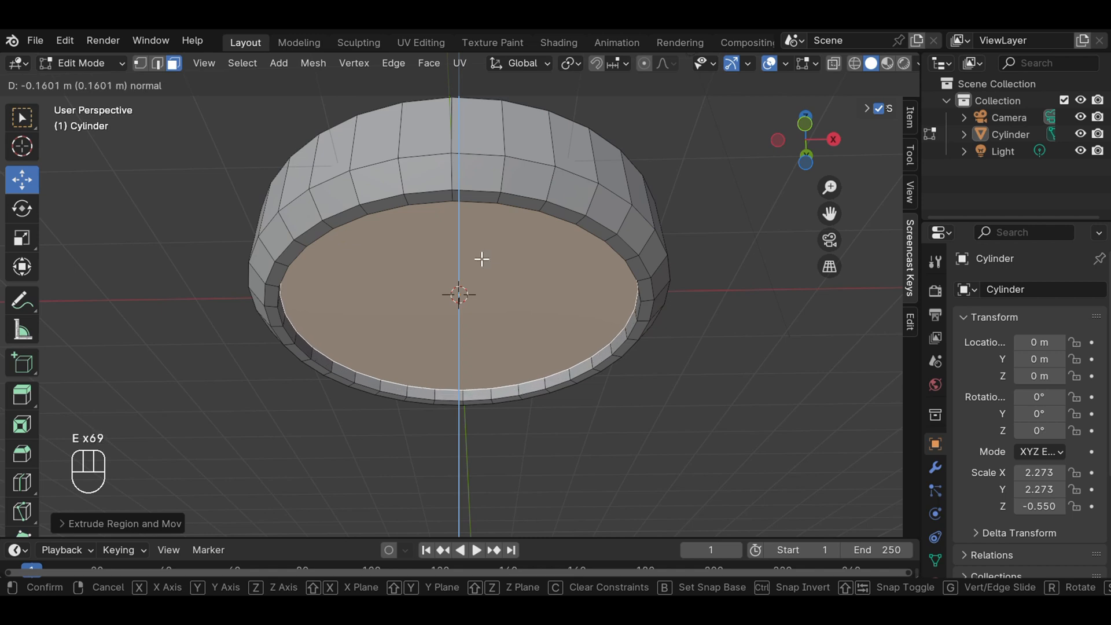
pyautogui.click(481, 259)
pyautogui.click(697, 272)
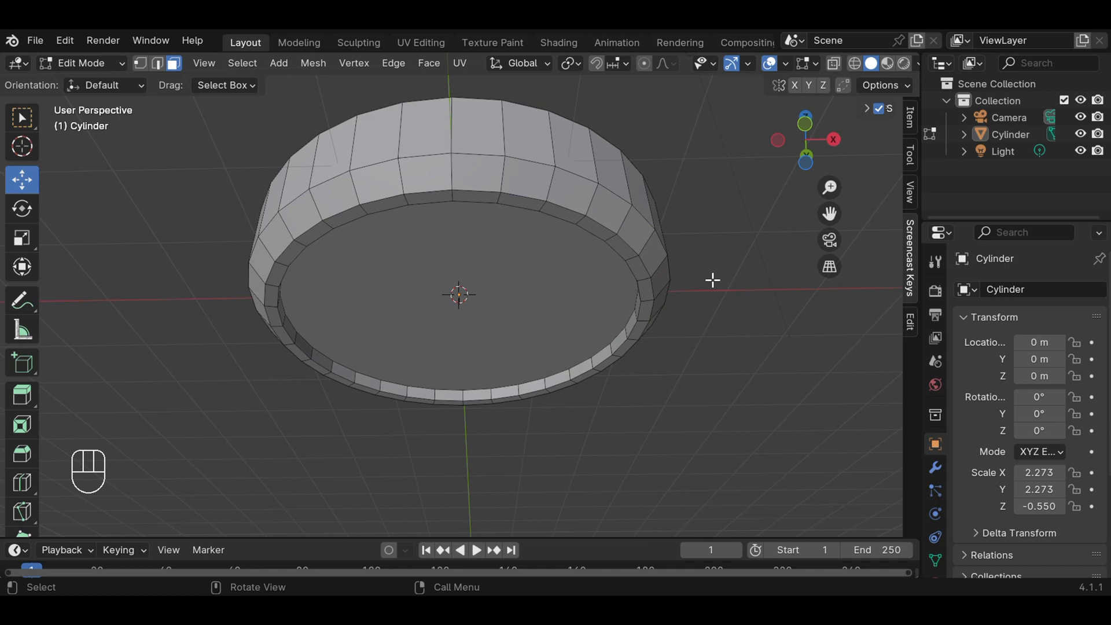
# Select the cylinder's top face in front wireframe view and lower it along Z to just above the origin.
pyautogui.press('KP_1')
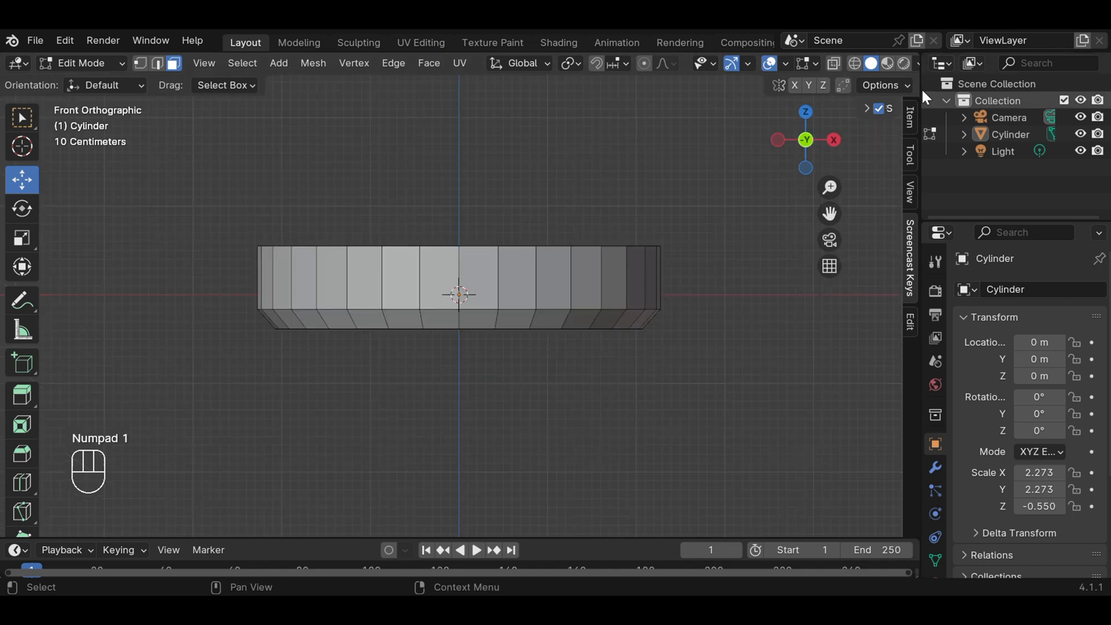
pyautogui.click(854, 64)
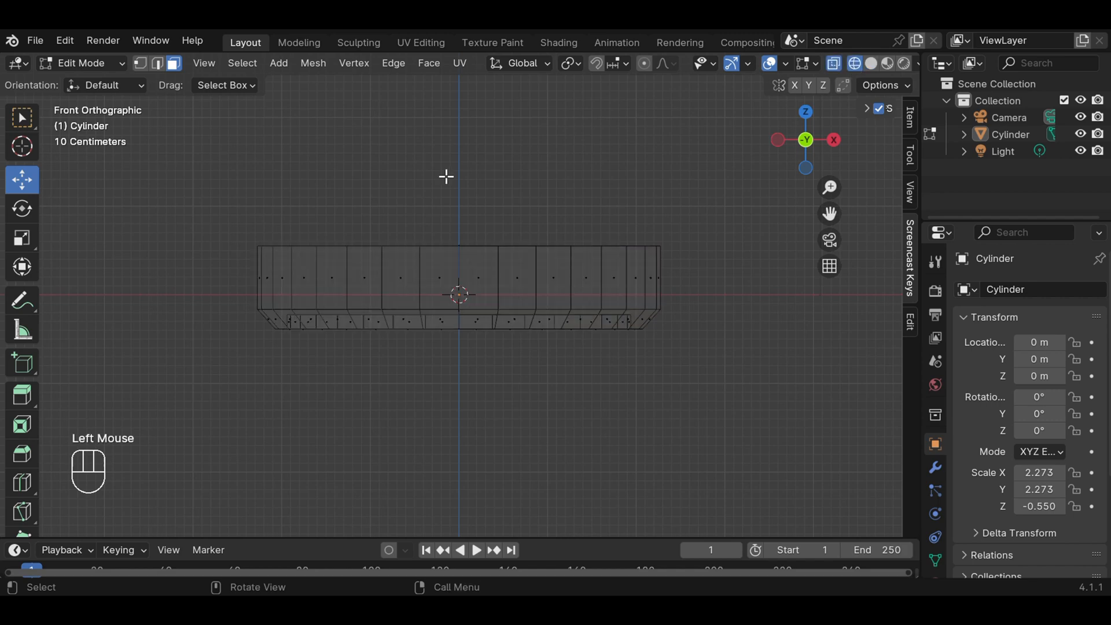
pyautogui.moveTo(231, 235); pyautogui.dragTo(748, 271)
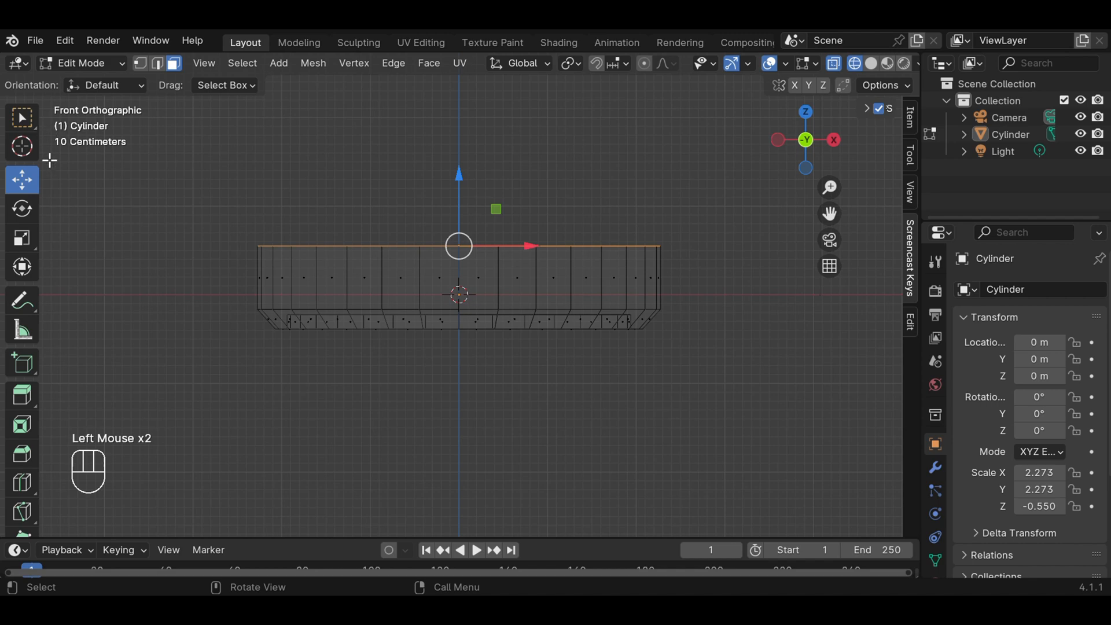
pyautogui.moveTo(461, 173); pyautogui.dragTo(460, 219)
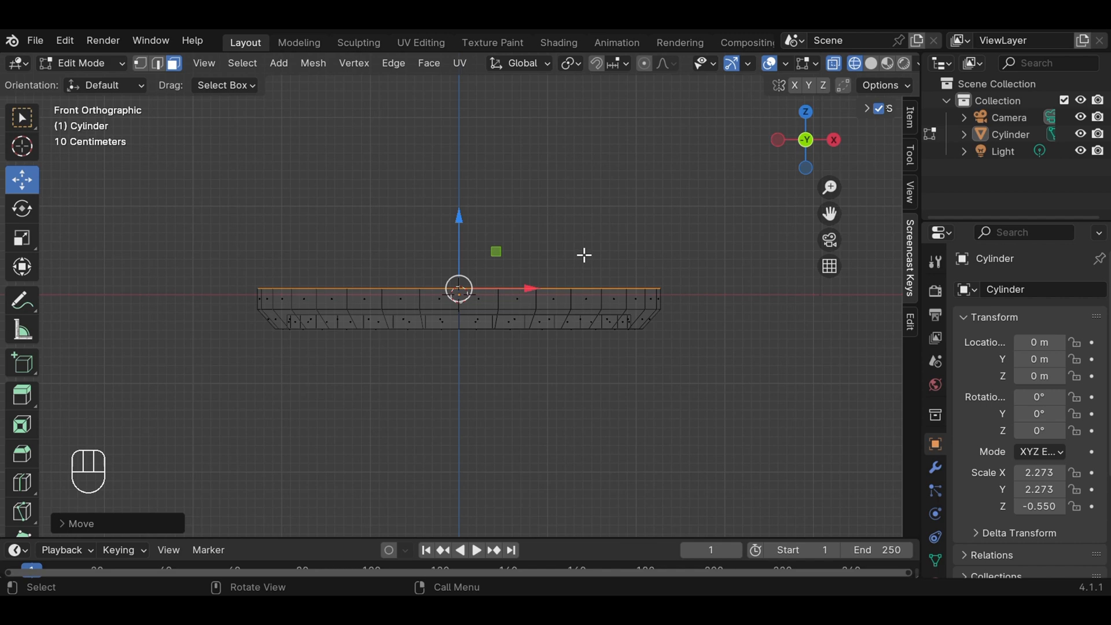
# Extrude the lowered top face upward and scale it outward to flare the side wall beyond the base.
pyautogui.press('e')
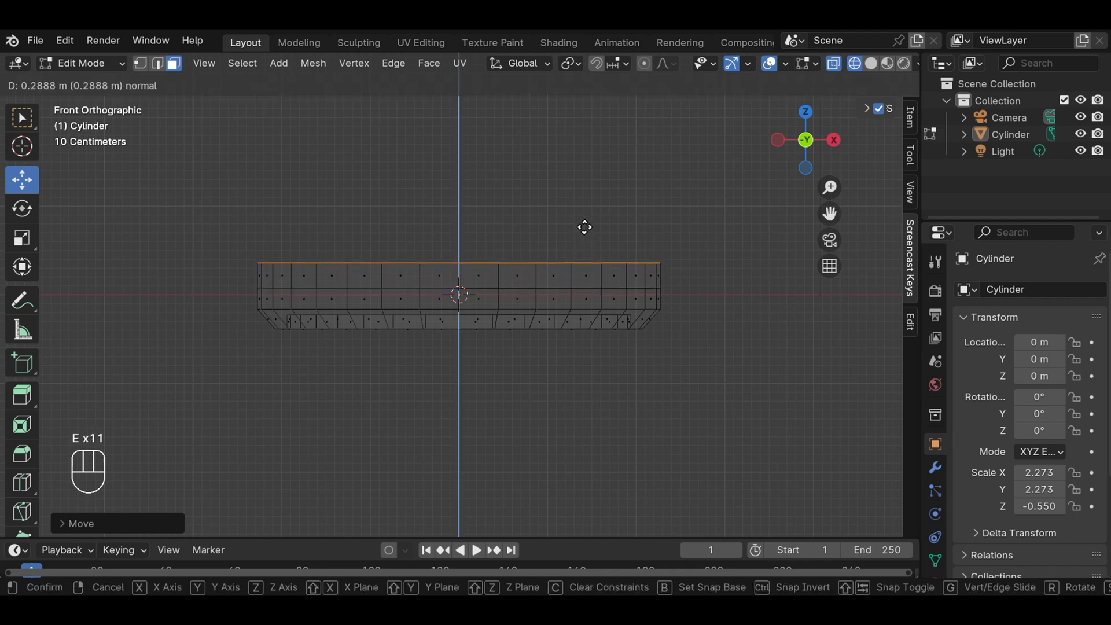
pyautogui.click(584, 221)
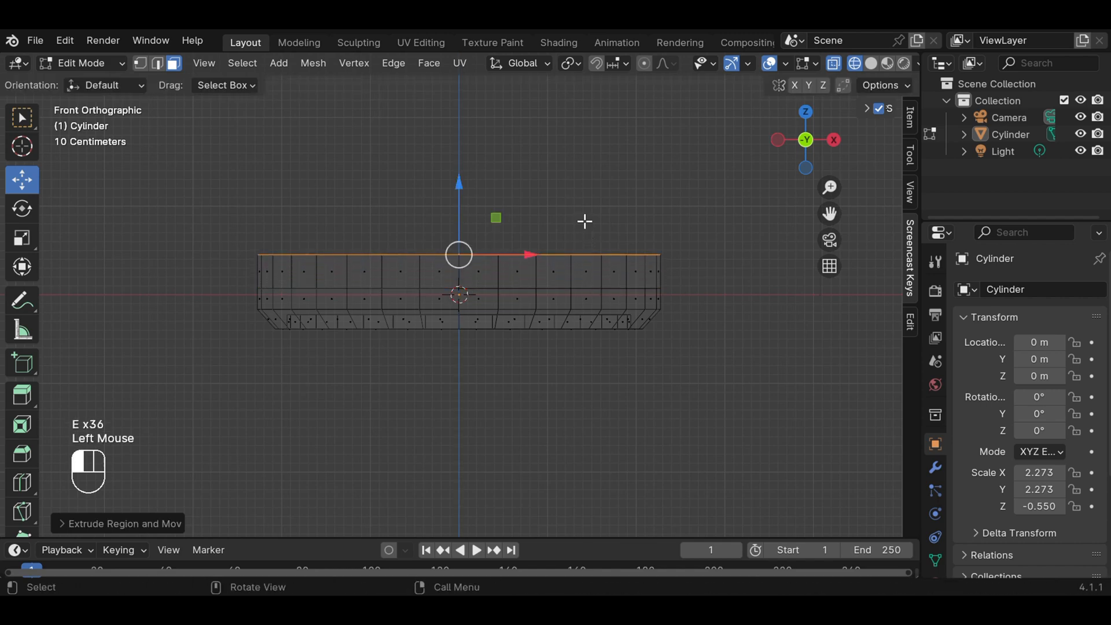
pyautogui.press('s')
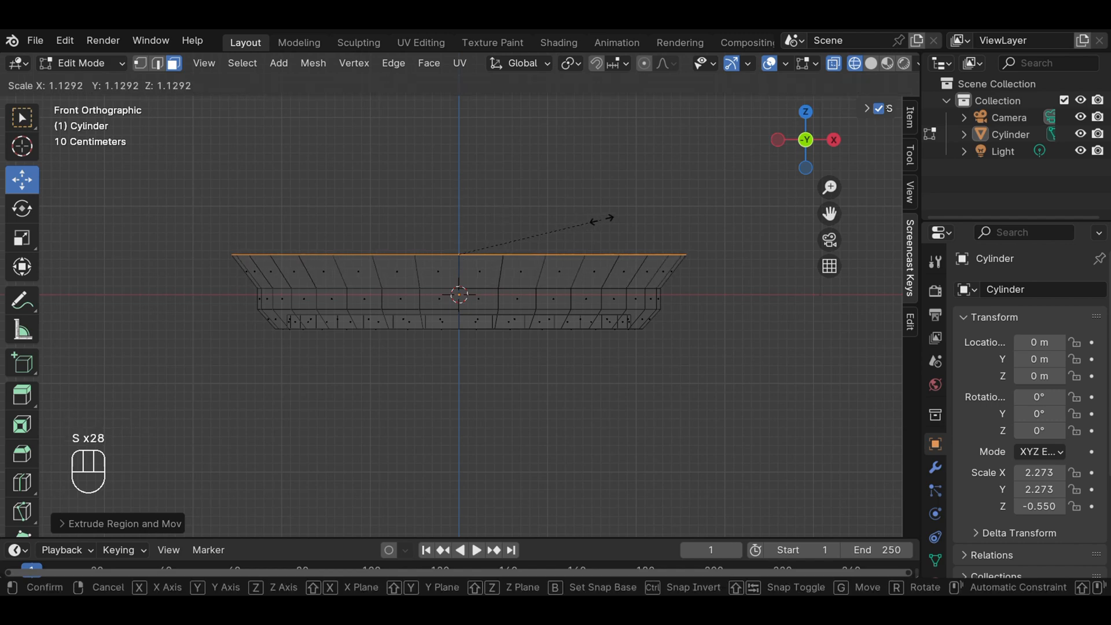
pyautogui.click(604, 217)
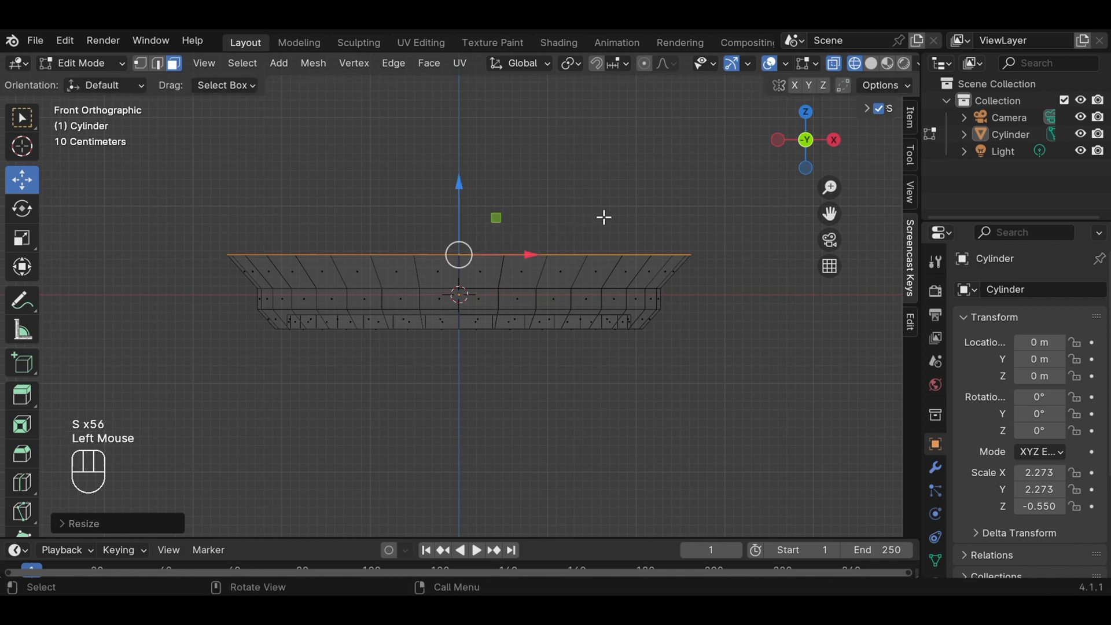
# Extrude the top face upward again, scale it to about 1.14 to continue the flare, and extrude another straight section above it.
pyautogui.press('e')
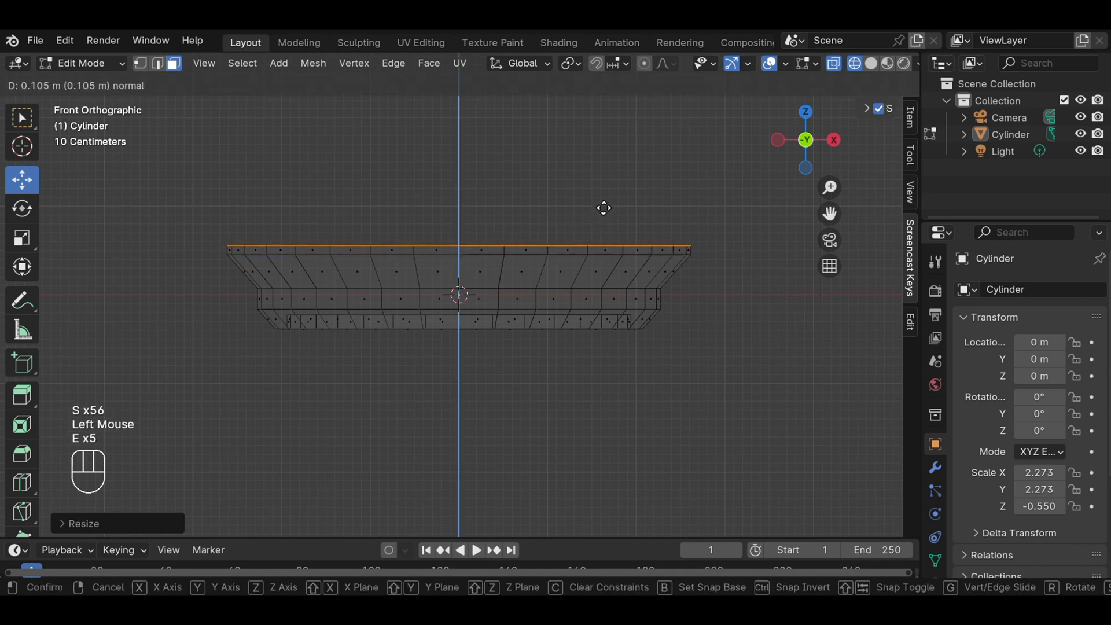
pyautogui.click(600, 183)
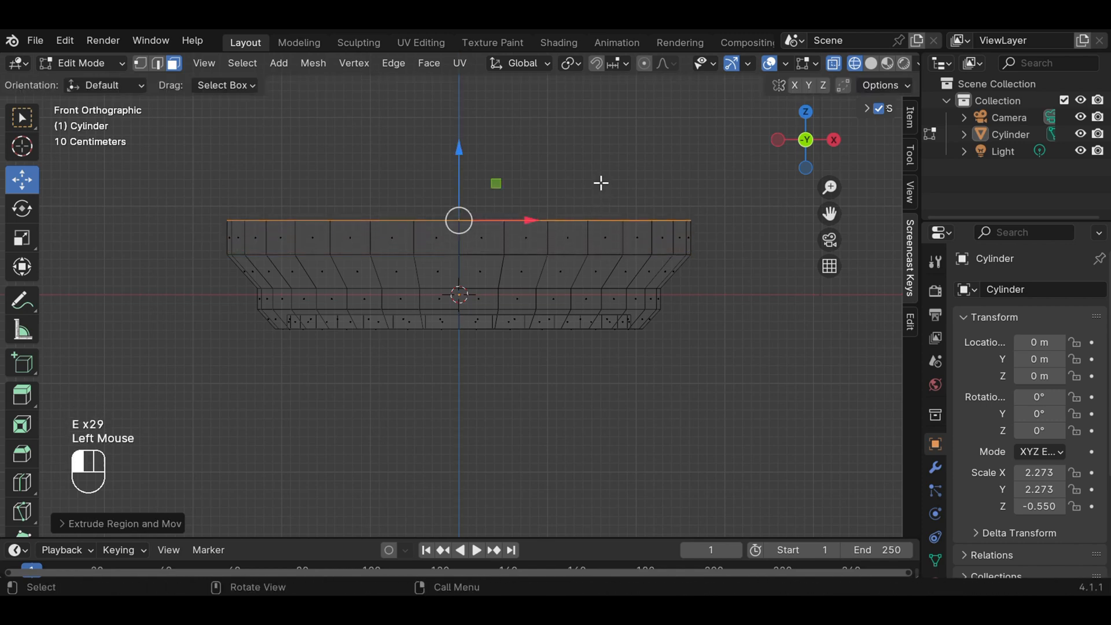
pyautogui.press('s')
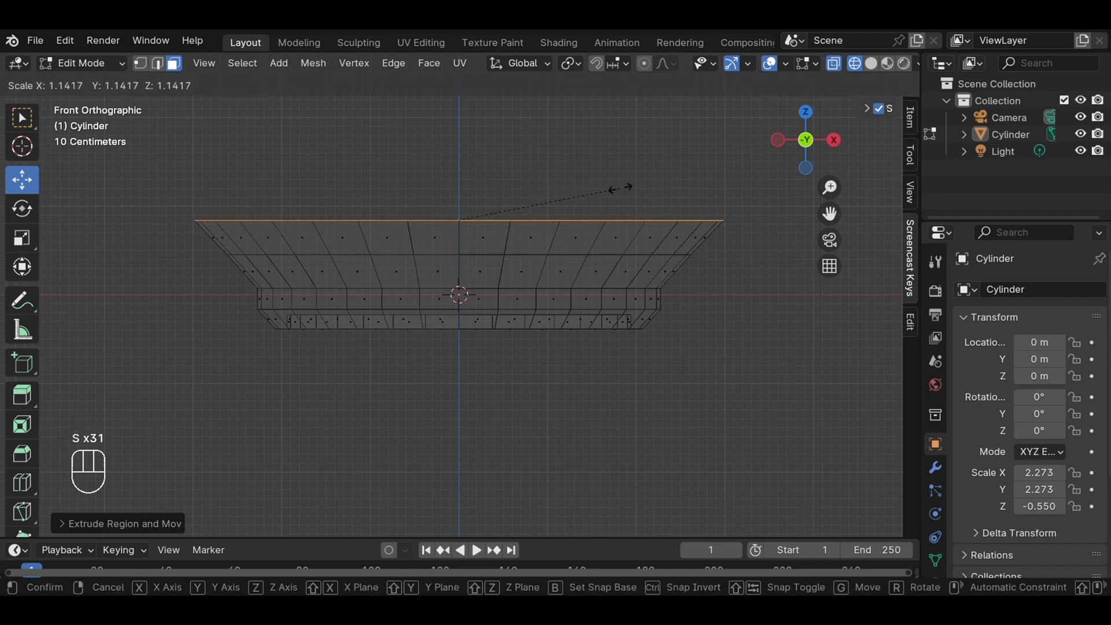
pyautogui.click(620, 188)
pyautogui.press('e')
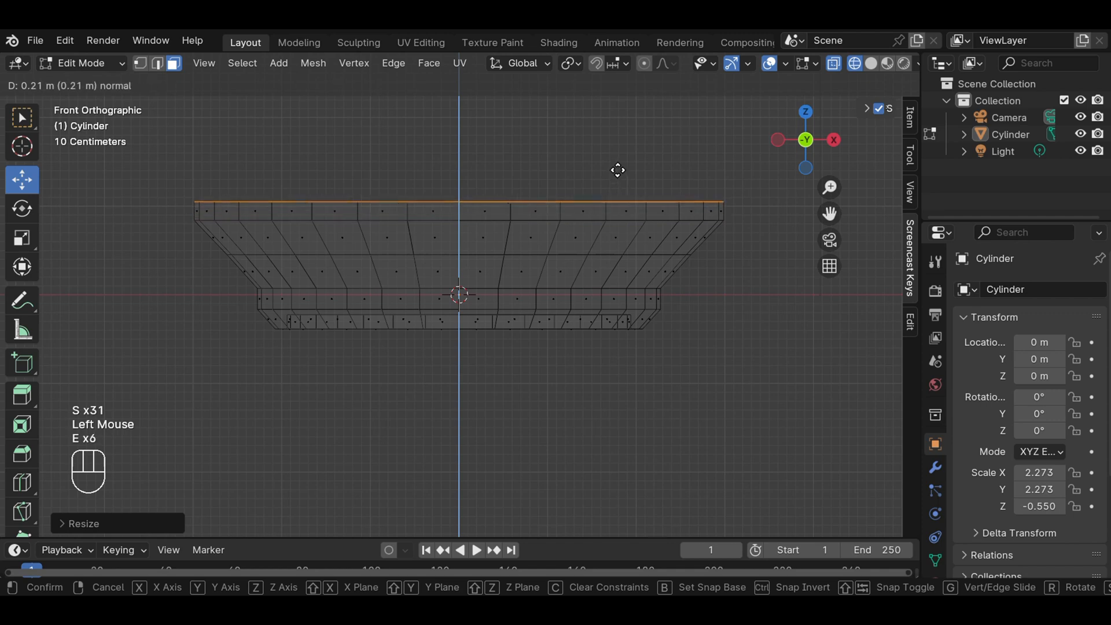
pyautogui.click(617, 160)
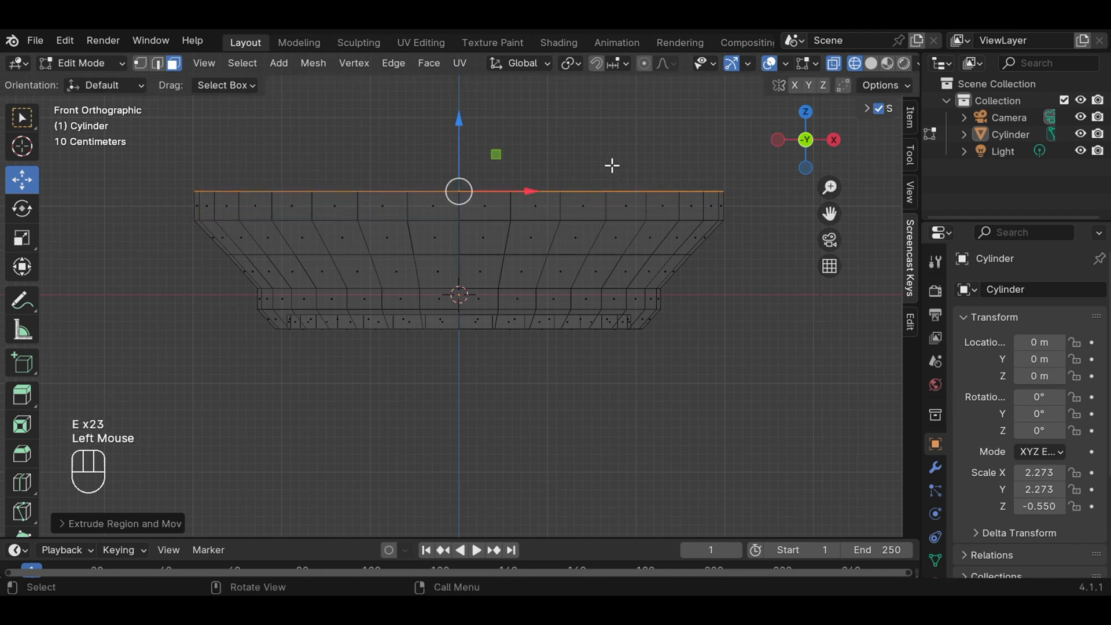
# Scale the top face outward to about 1.16, extrude it straight up about 0.2 m, and deselect it.
pyautogui.press('s')
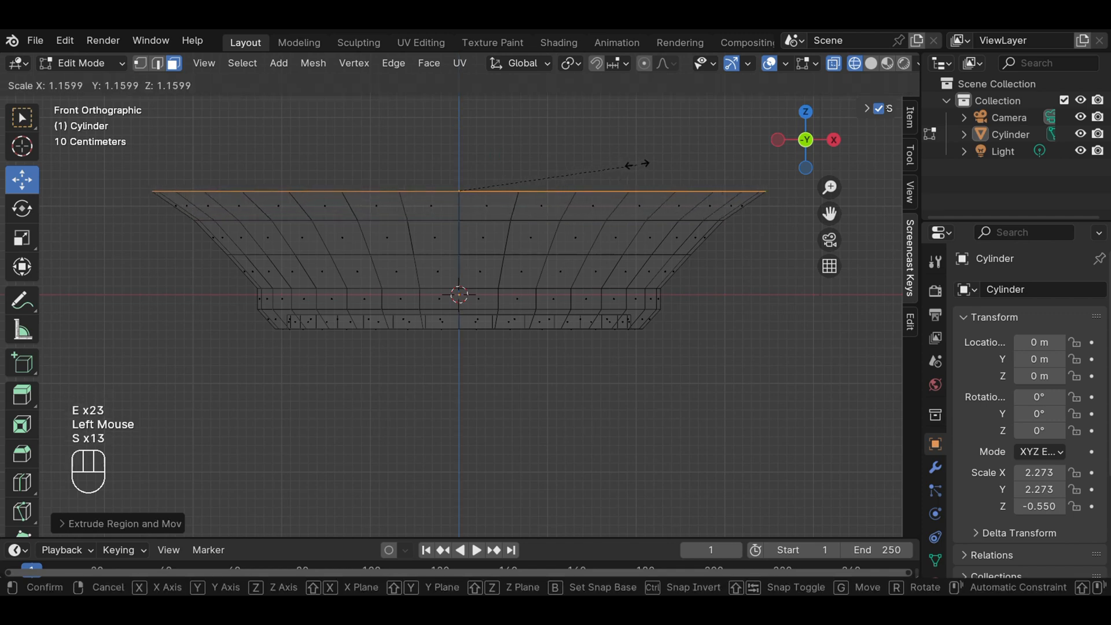
pyautogui.click(637, 164)
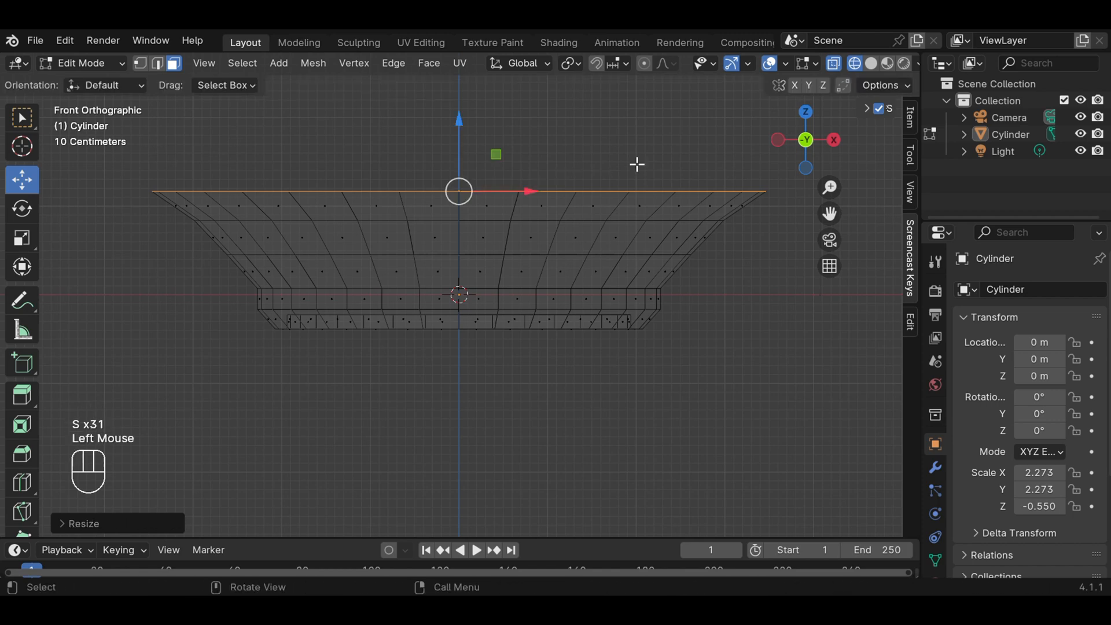
pyautogui.press('e')
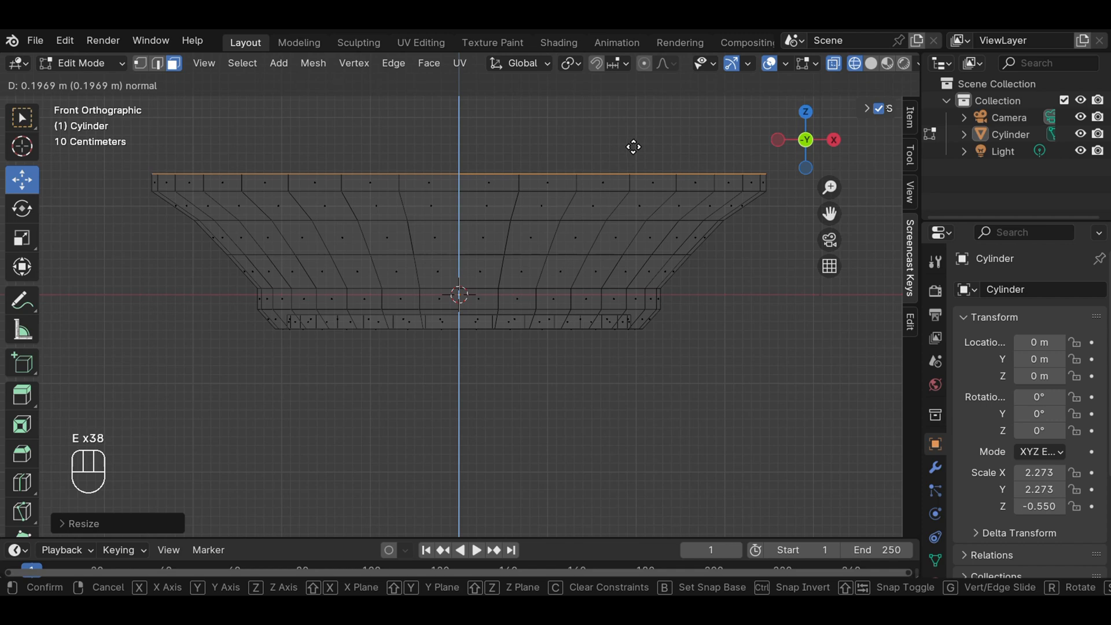
pyautogui.click(633, 147)
pyautogui.click(791, 314)
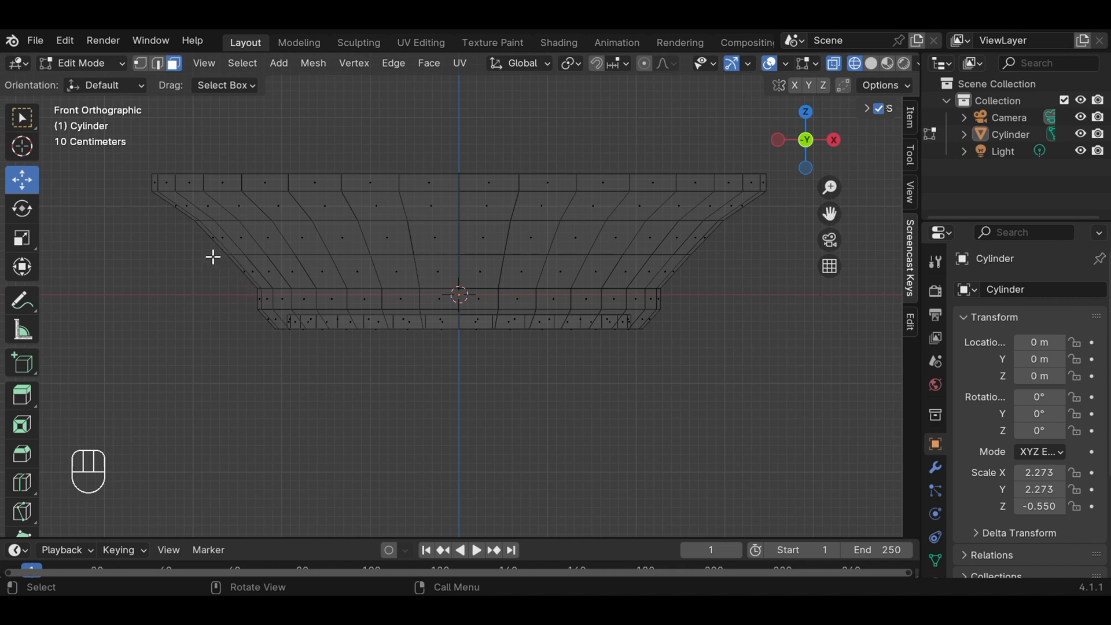
pyautogui.moveTo(206, 247); pyautogui.dragTo(741, 270)
pyautogui.click(744, 280)
pyautogui.moveTo(163, 212); pyautogui.dragTo(775, 230)
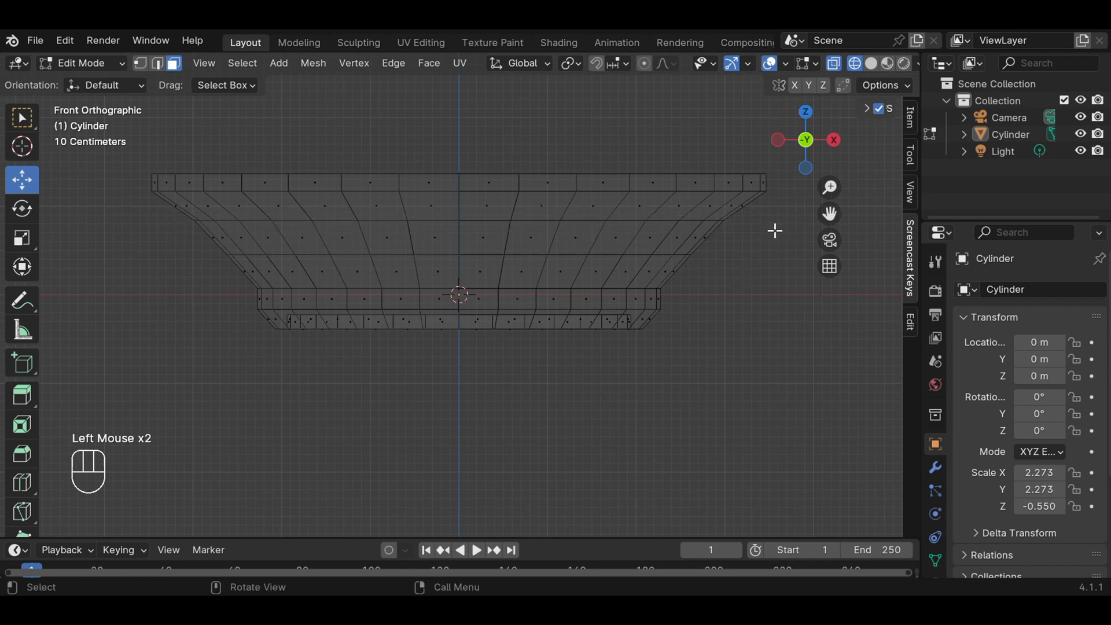
# In vertex selection mode, select the vertex ring just above the origin, scale it slightly outward, and deselect it.
pyautogui.click(139, 64)
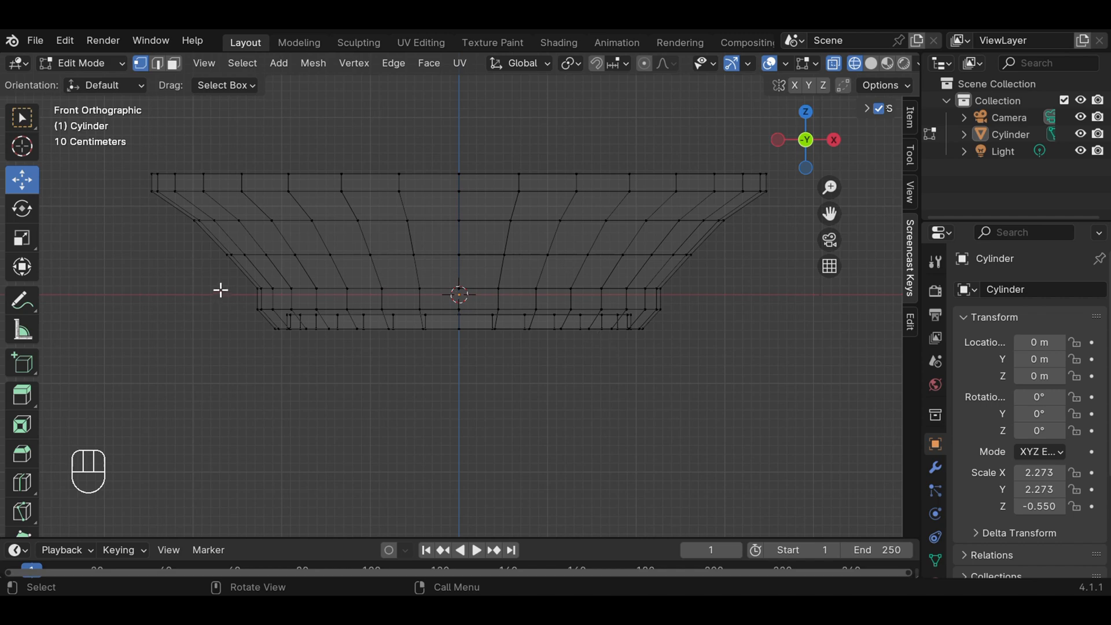
pyautogui.moveTo(238, 280); pyautogui.dragTo(692, 303)
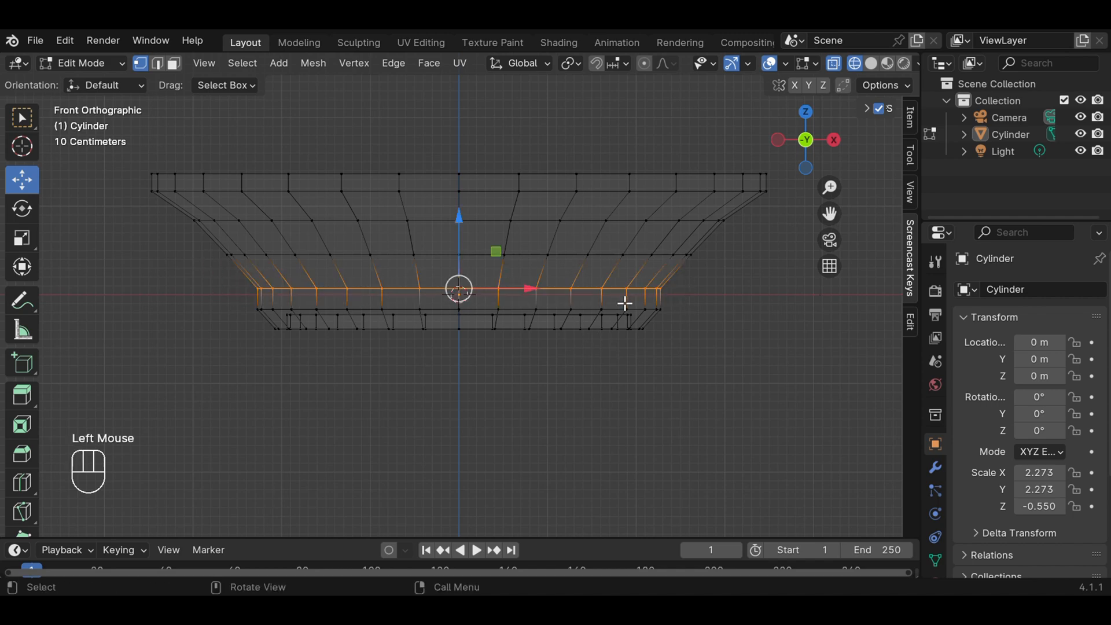
pyautogui.press('s')
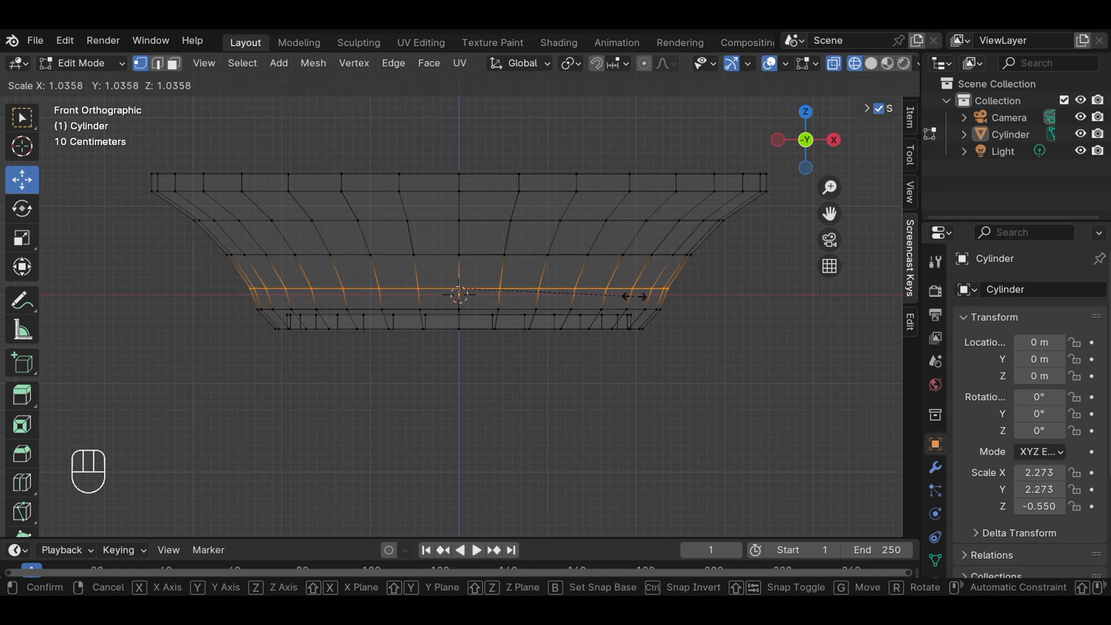
pyautogui.click(631, 297)
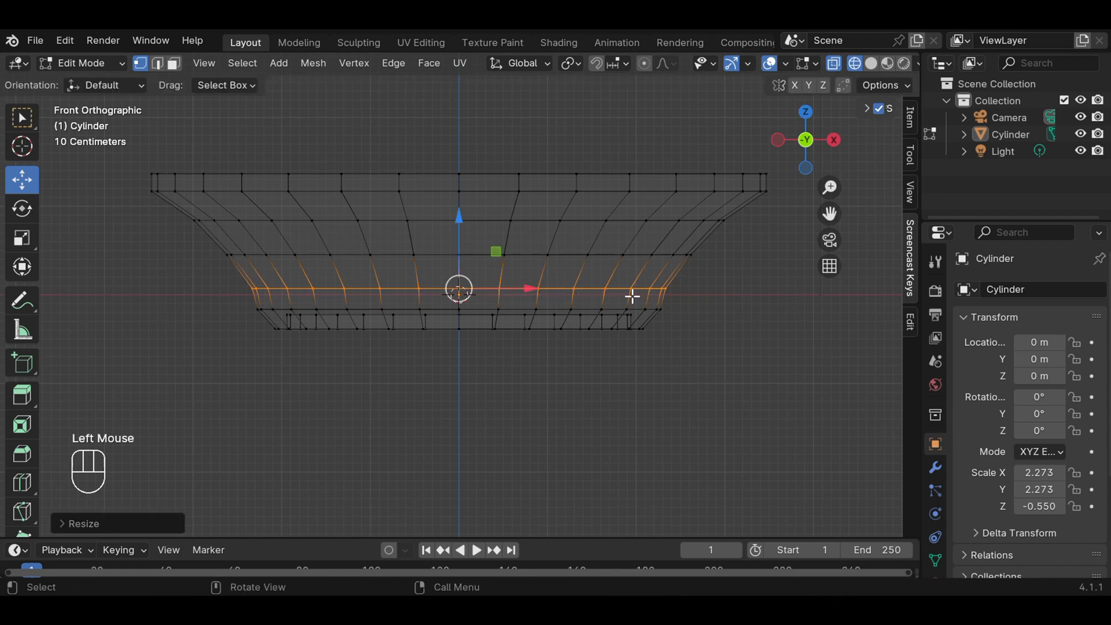
pyautogui.click(796, 317)
# Smooth the flare by scaling the middle vertex ring to about 1.01 and the ring above it to about 1.03.
pyautogui.moveTo(209, 244); pyautogui.dragTo(709, 275)
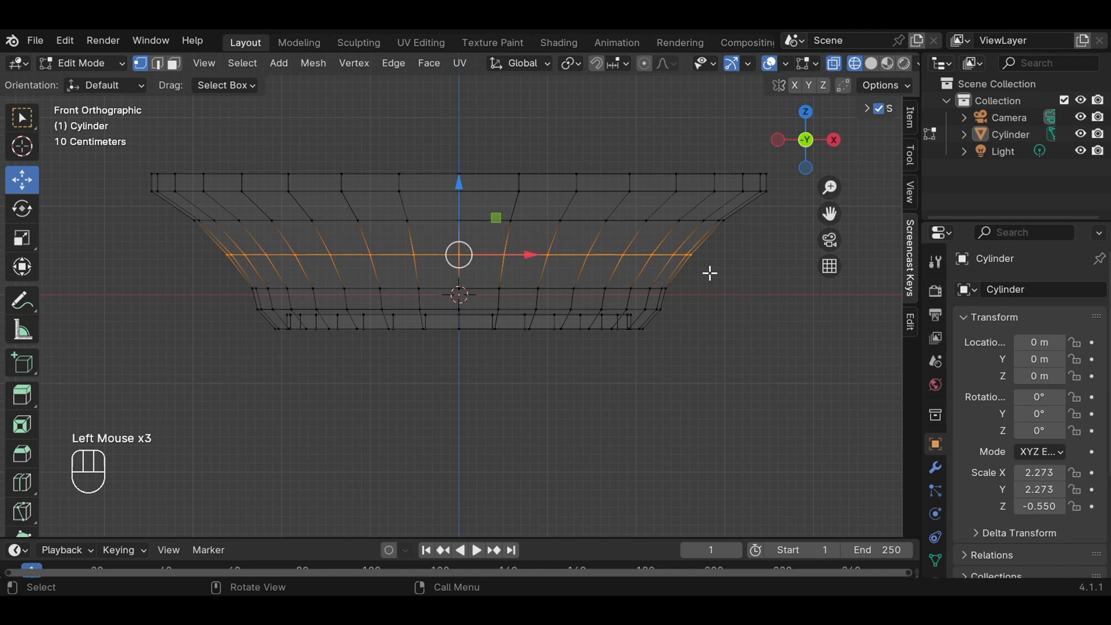
pyautogui.press('s')
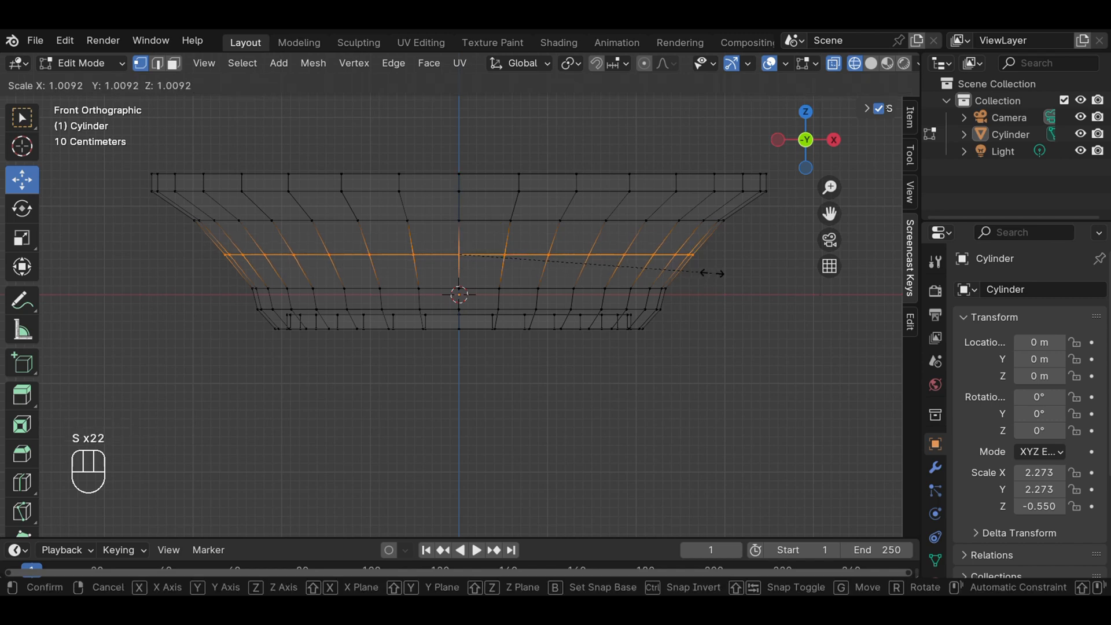
pyautogui.click(712, 272)
pyautogui.moveTo(175, 212); pyautogui.dragTo(735, 238)
pyautogui.press('s')
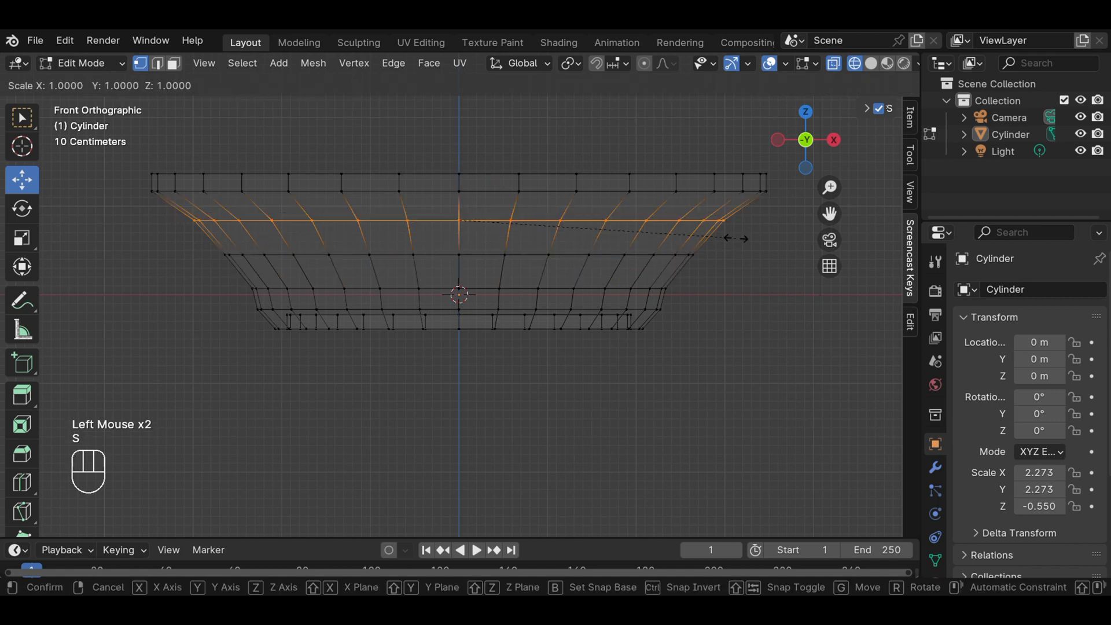
pyautogui.press('s')
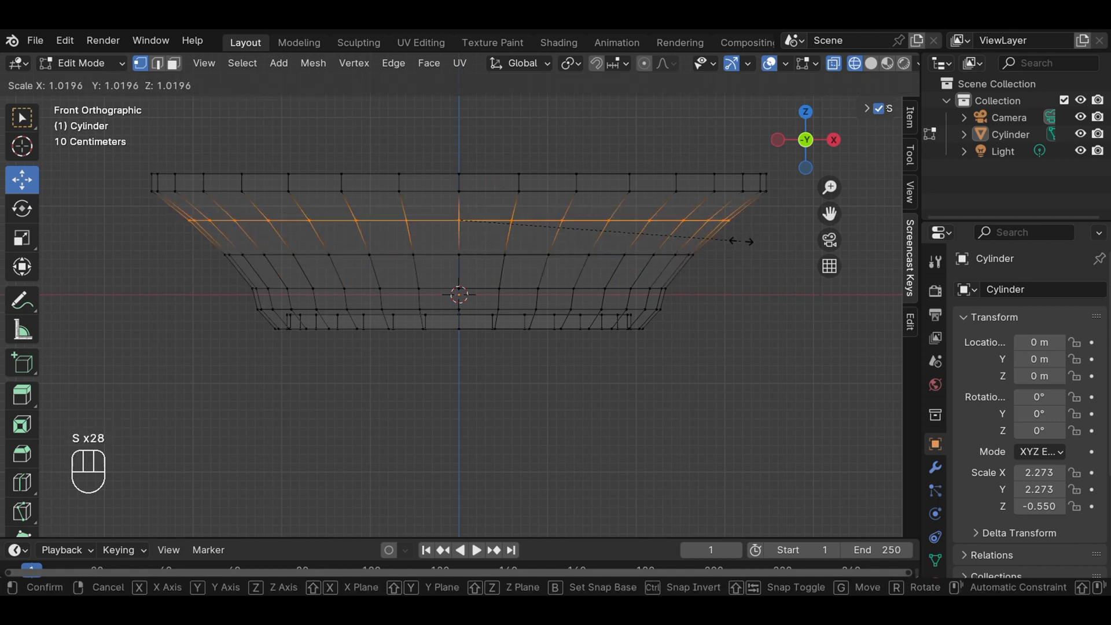
pyautogui.press('s')
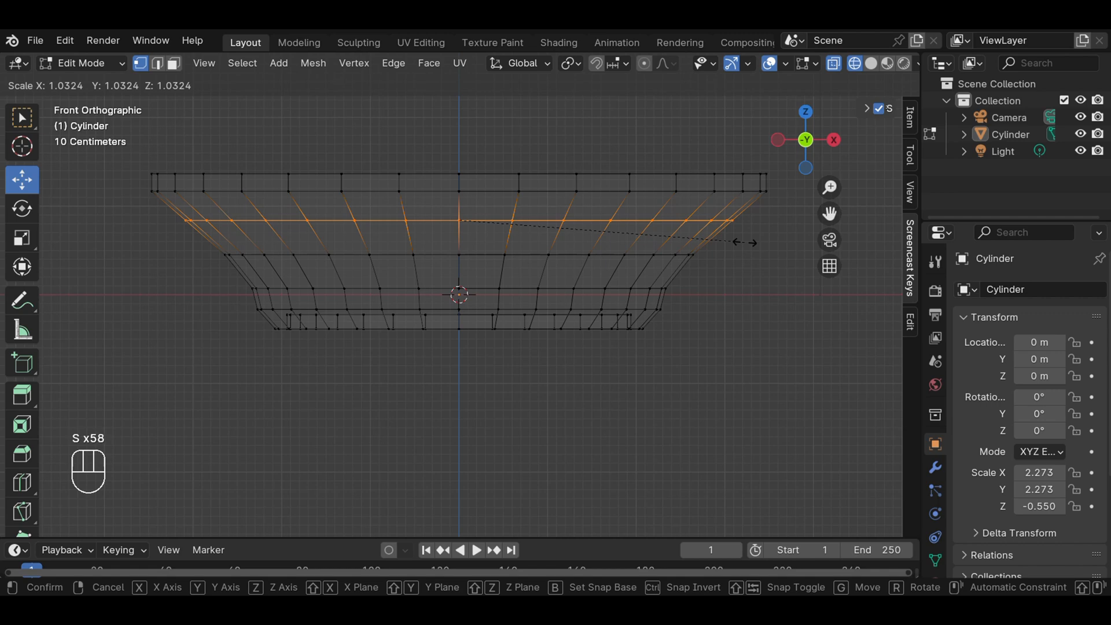
pyautogui.click(745, 242)
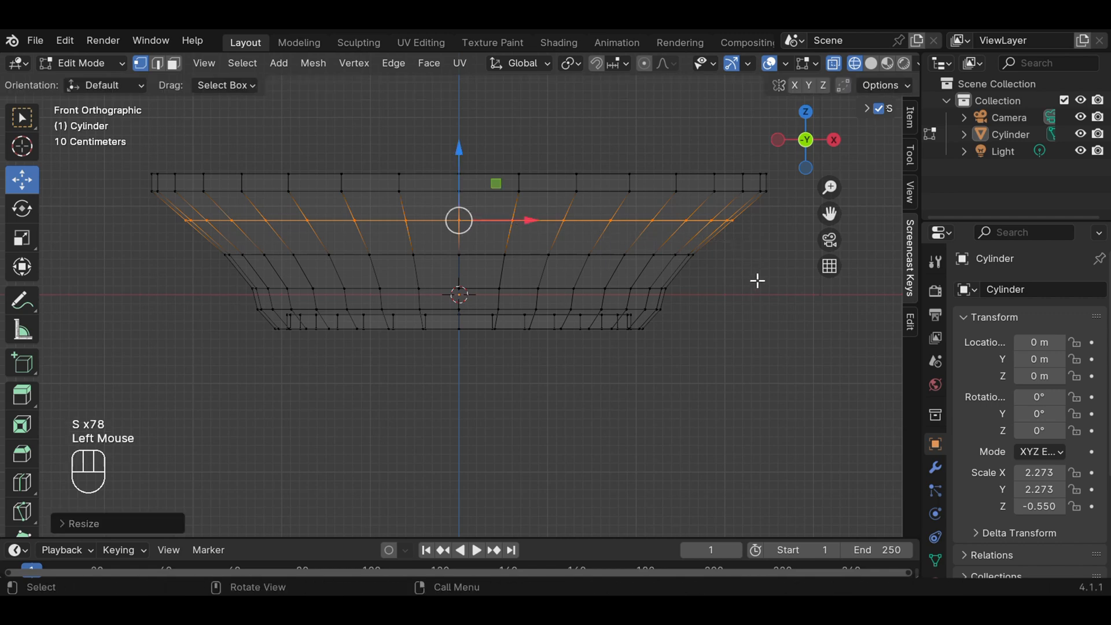
pyautogui.click(756, 278)
# Select the topmost vertex ring, scale it inward to about 0.98, lower it slightly along Z, and deselect it.
pyautogui.moveTo(136, 165); pyautogui.dragTo(774, 182)
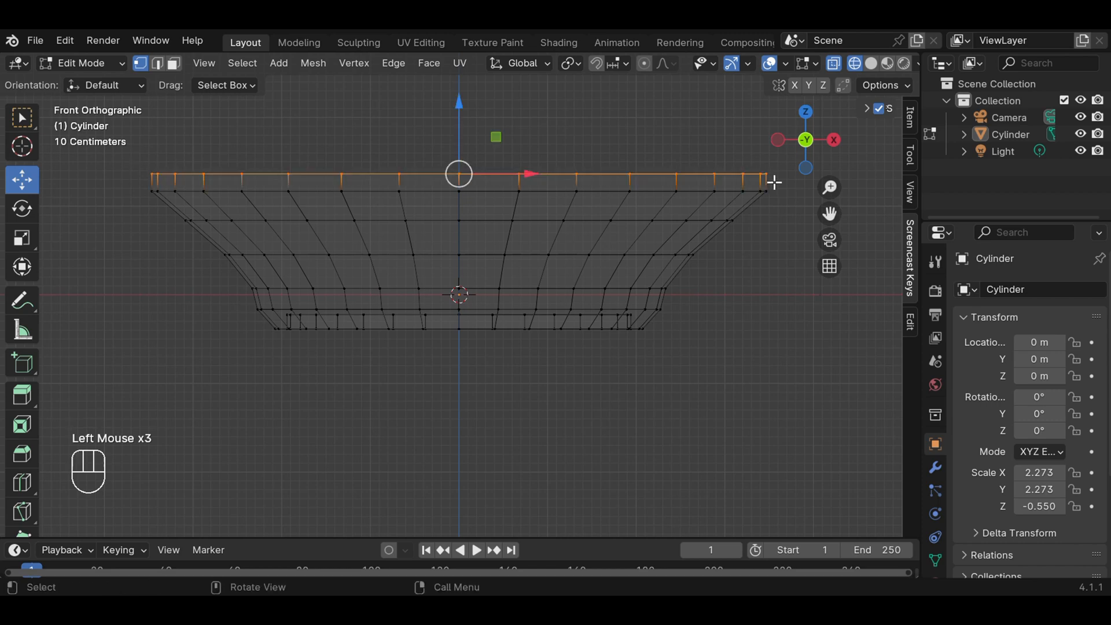
pyautogui.press('s')
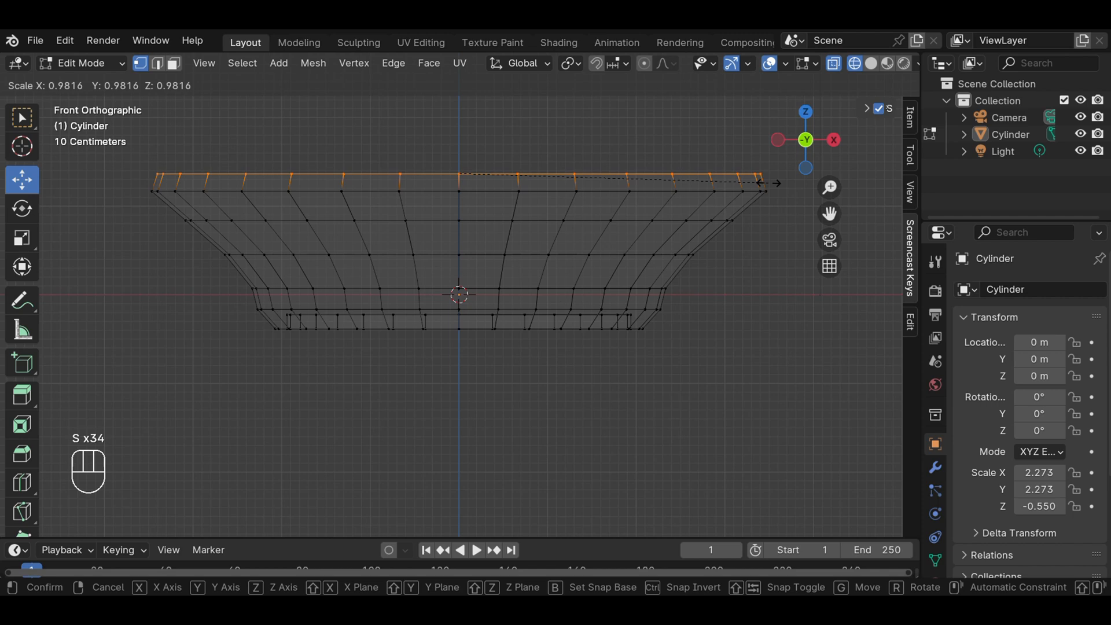
pyautogui.click(768, 182)
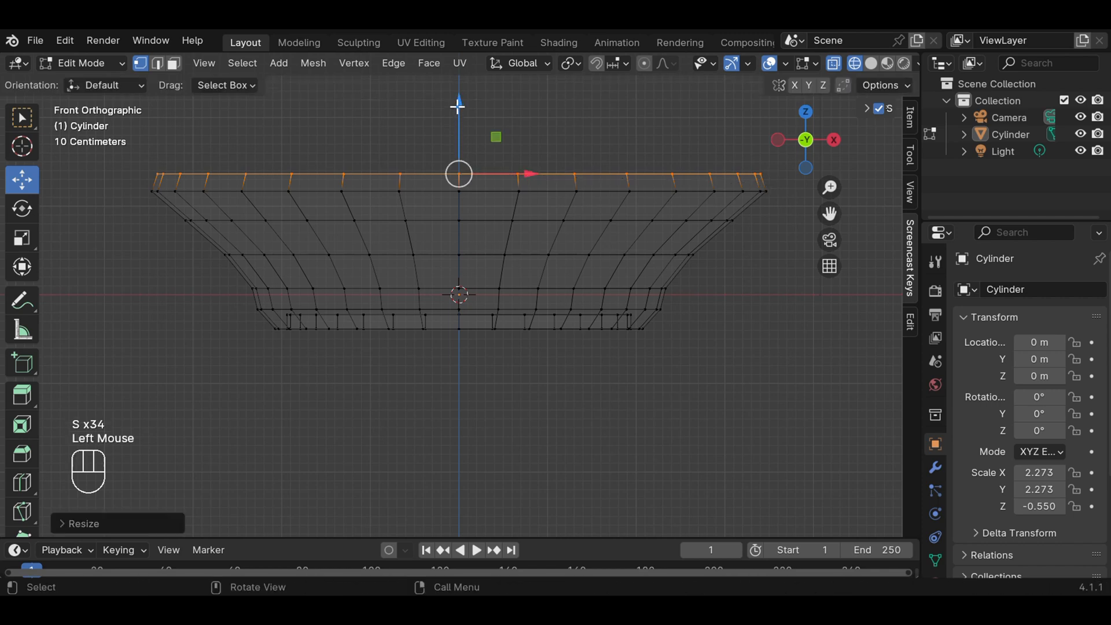
pyautogui.moveTo(457, 106); pyautogui.dragTo(458, 113)
pyautogui.click(724, 278)
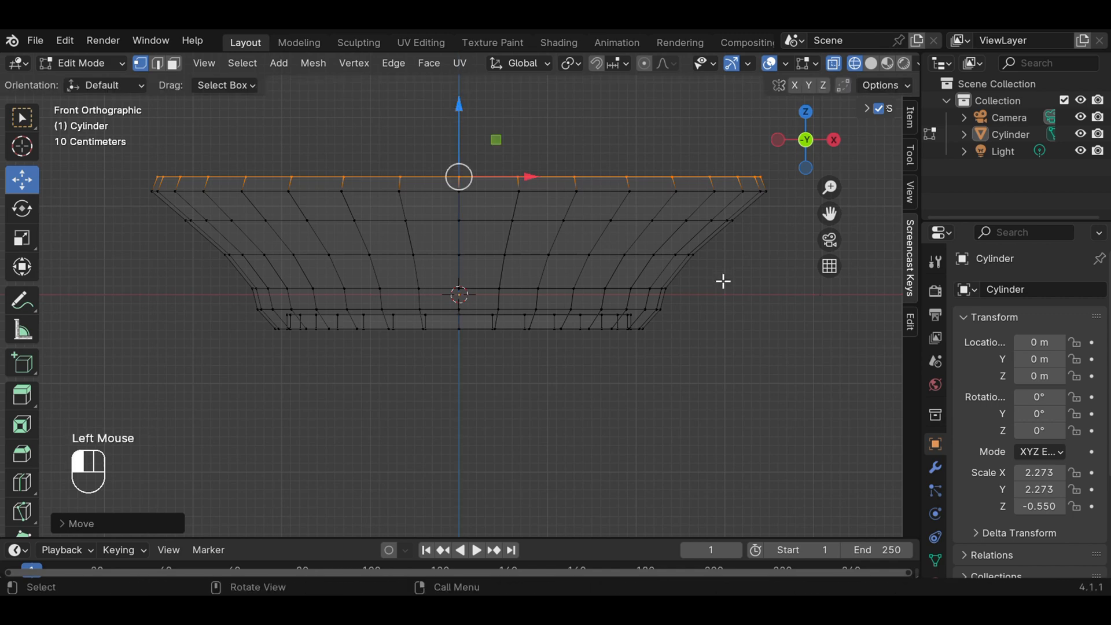
# Select the top face in solid view, then extrude it in place and scale it inward to about 0.95 to form the rim.
pyautogui.click(875, 68)
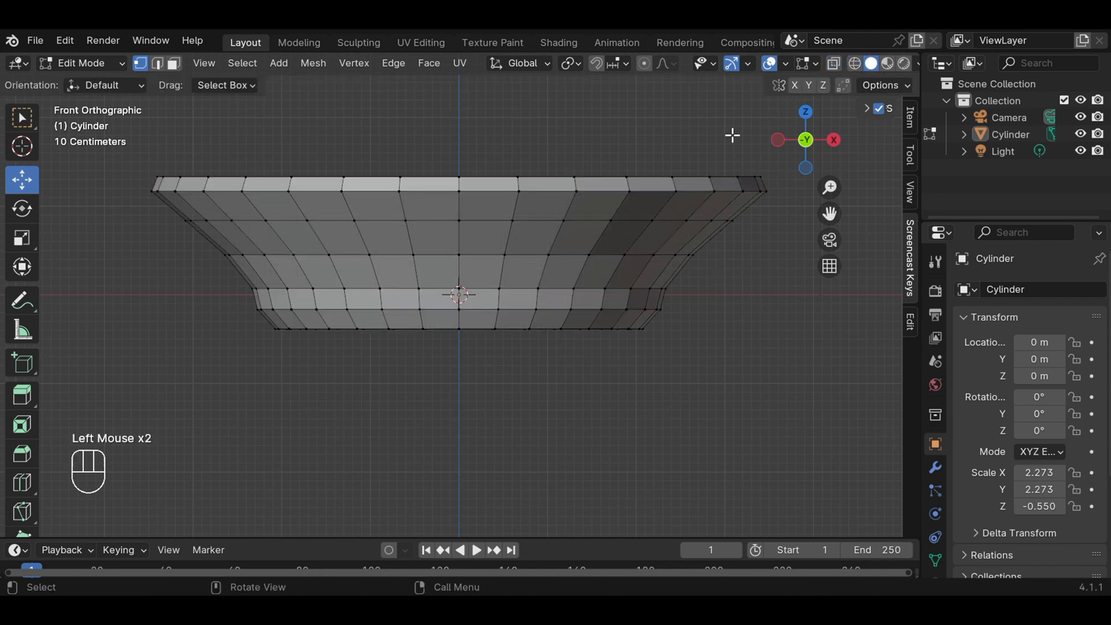
pyautogui.moveTo(669, 139)
pyautogui.mouseDown(button='middle')
pyautogui.moveTo(647, 210)
pyautogui.moveTo(640, 146)
pyautogui.moveTo(652, 108)
pyautogui.moveTo(644, 203)
pyautogui.mouseUp(button='middle')
pyautogui.scroll(-2, 503, 194)
pyautogui.moveTo(502, 194); pyautogui.dragTo(501, 196, button='middle')
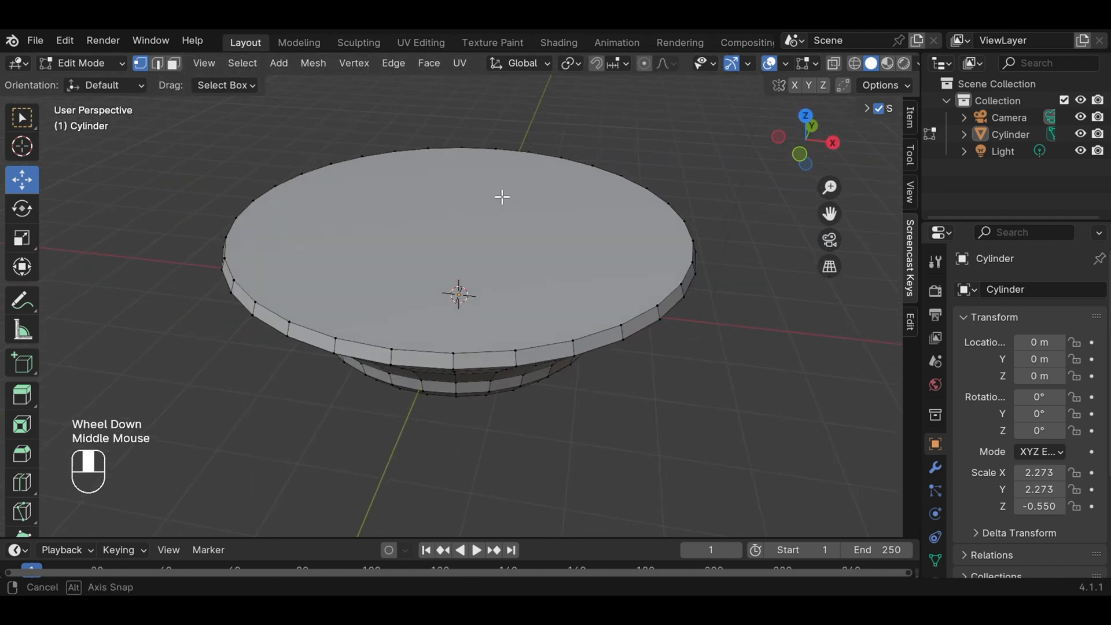
pyautogui.click(173, 64)
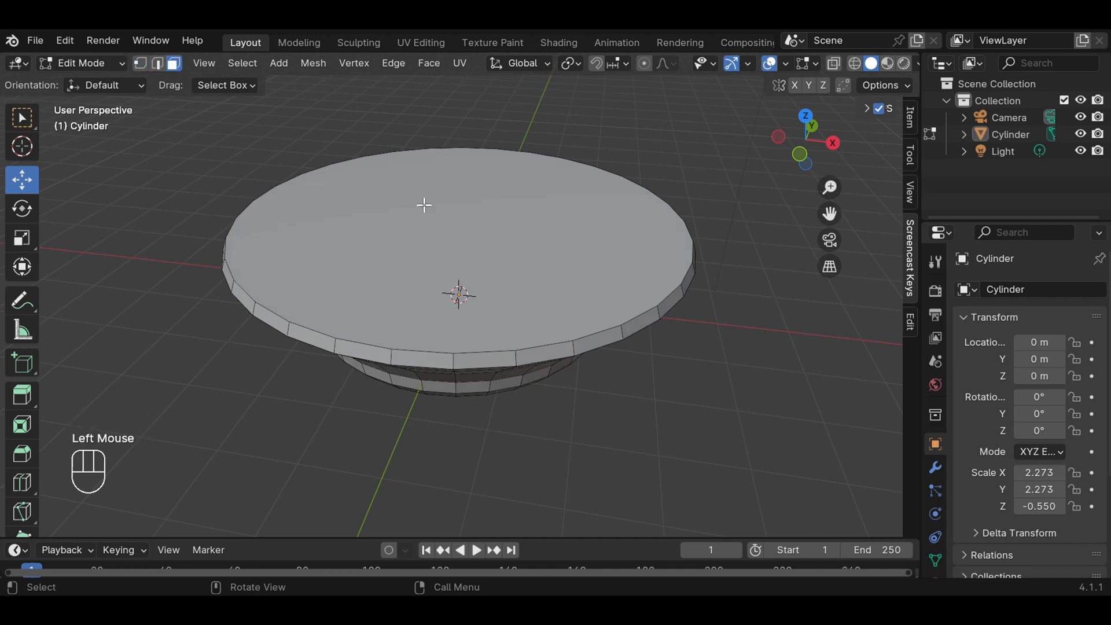
pyautogui.click(464, 220)
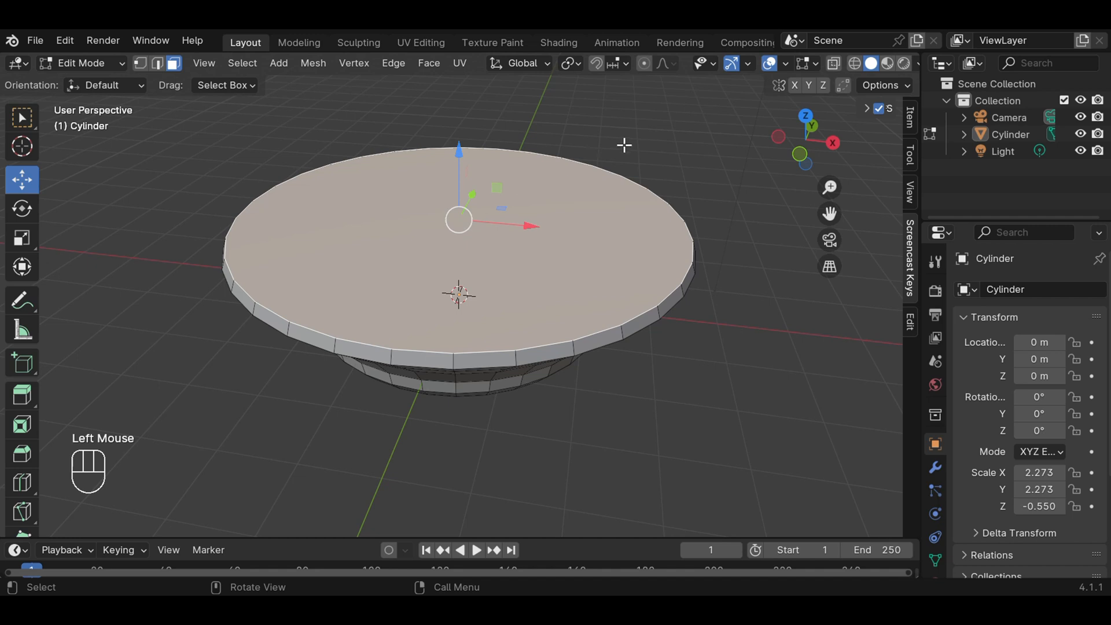
pyautogui.moveTo(622, 148); pyautogui.dragTo(623, 180, button='middle')
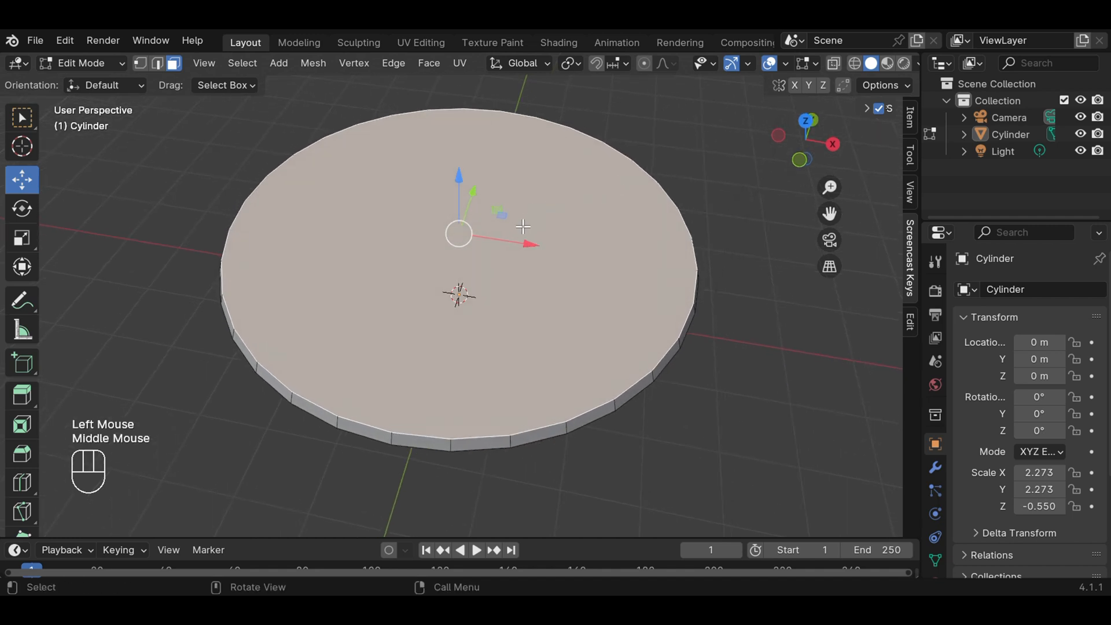
pyautogui.press('e')
pyautogui.press('s')
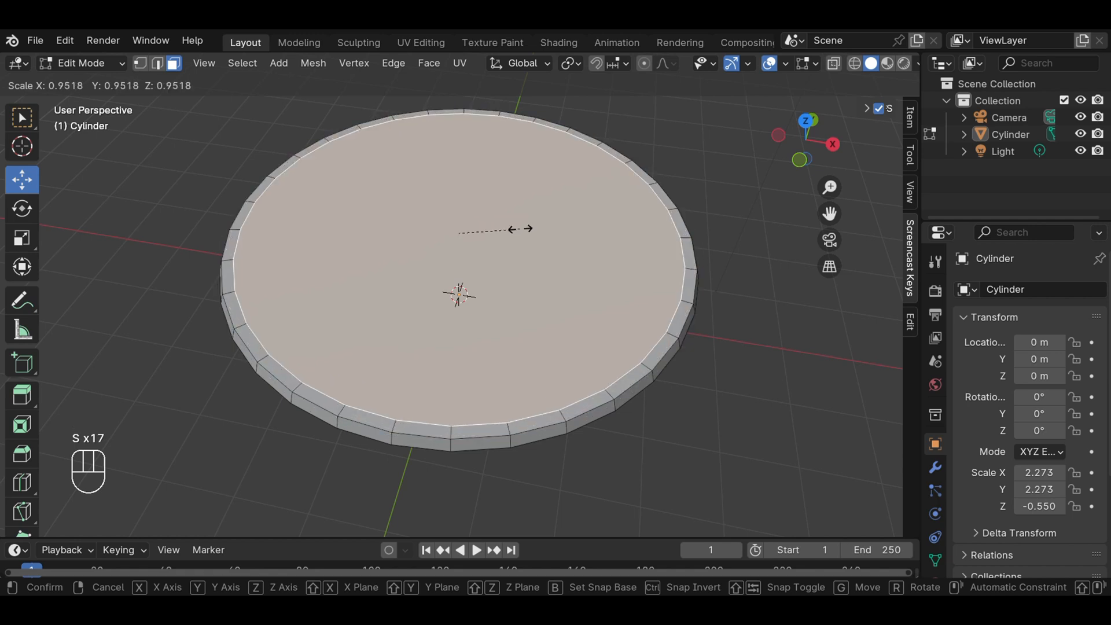
pyautogui.click(520, 229)
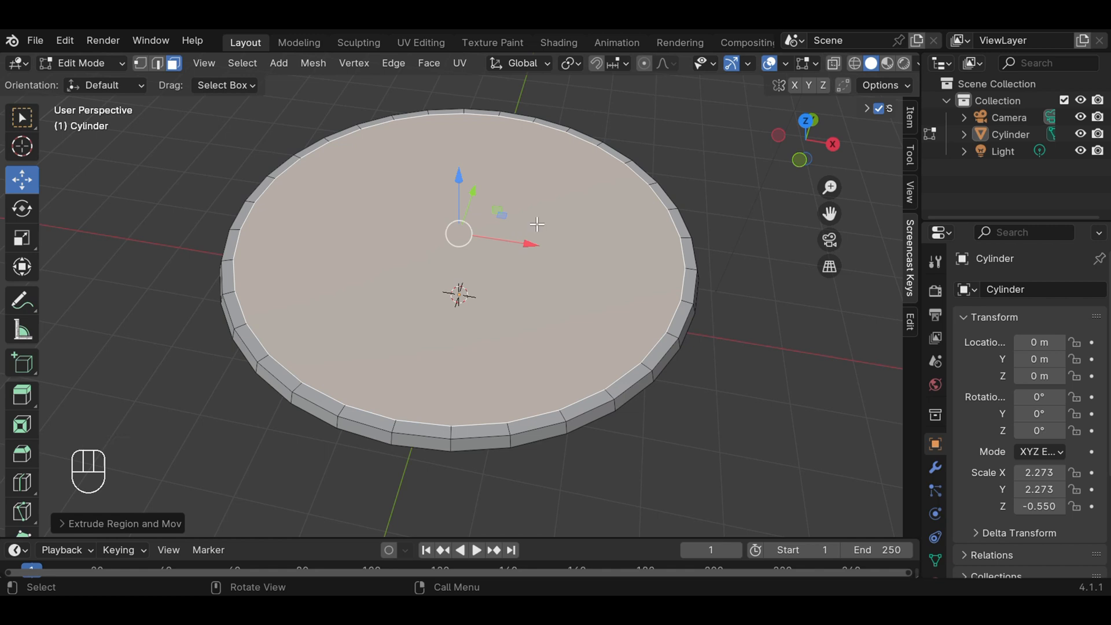
# In front wireframe view, extrude the inner top face down into the body and scale it to about 0.87 to follow the outer wall.
pyautogui.press('KP_1')
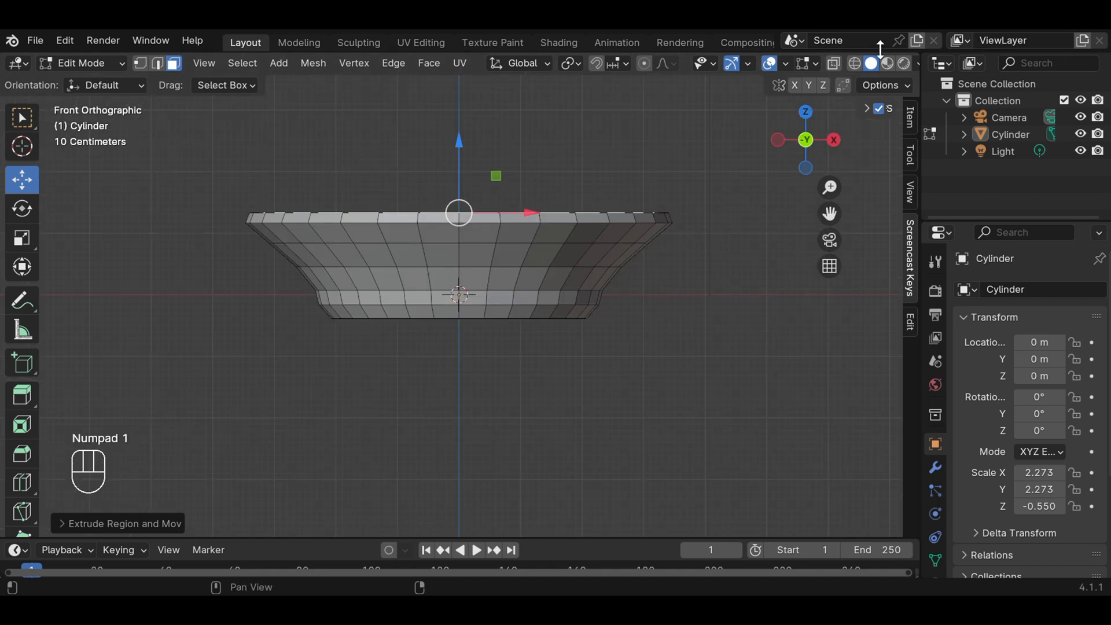
pyautogui.click(855, 64)
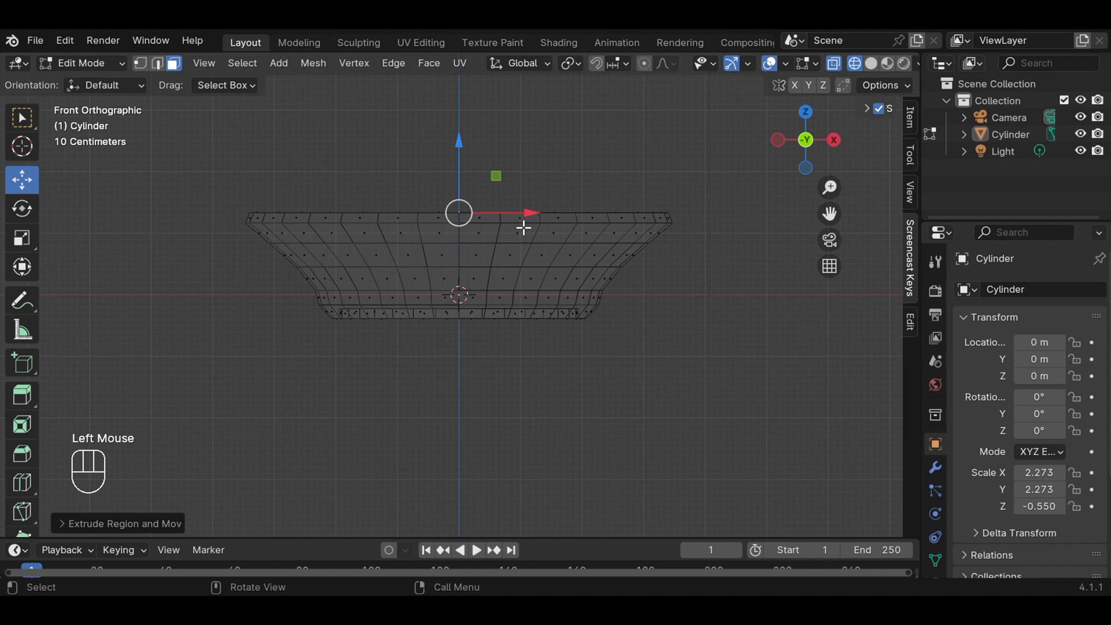
pyautogui.press('e')
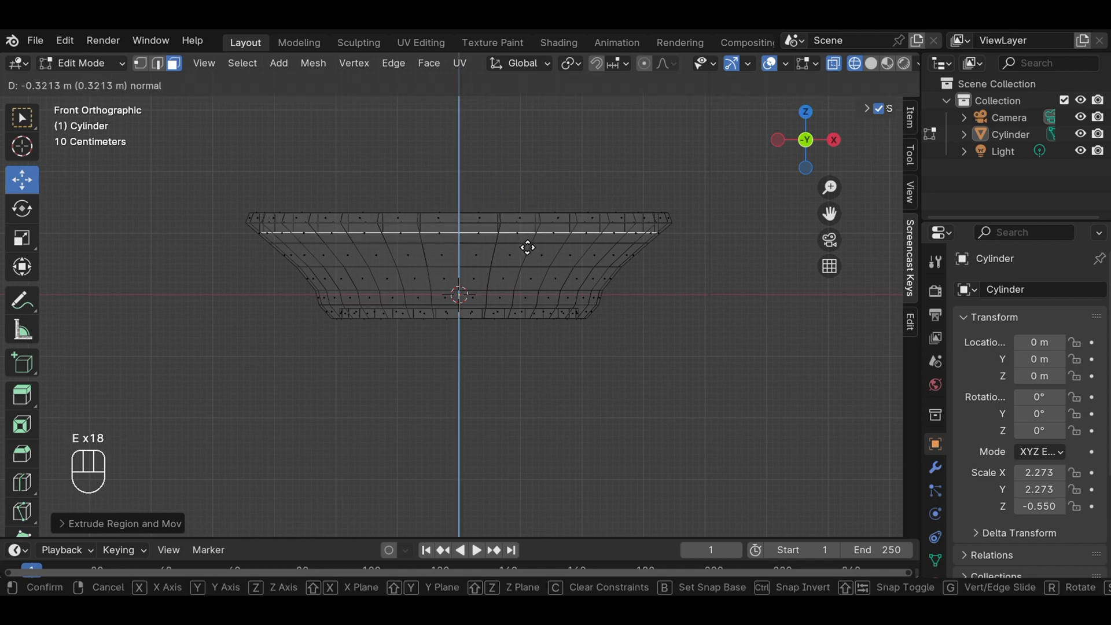
pyautogui.click(525, 262)
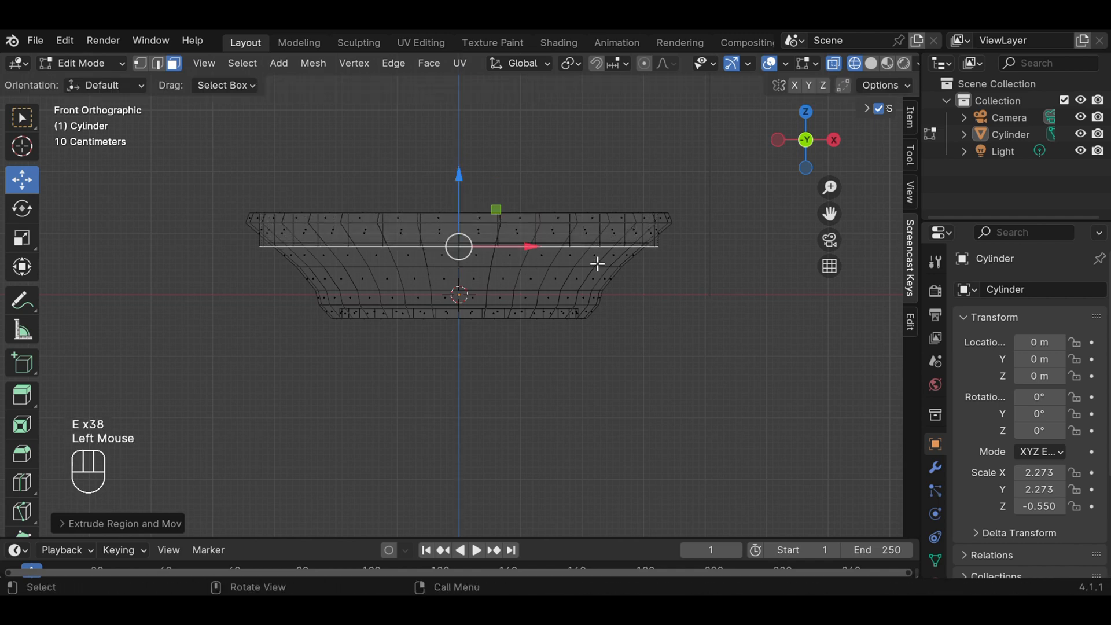
pyautogui.press('s')
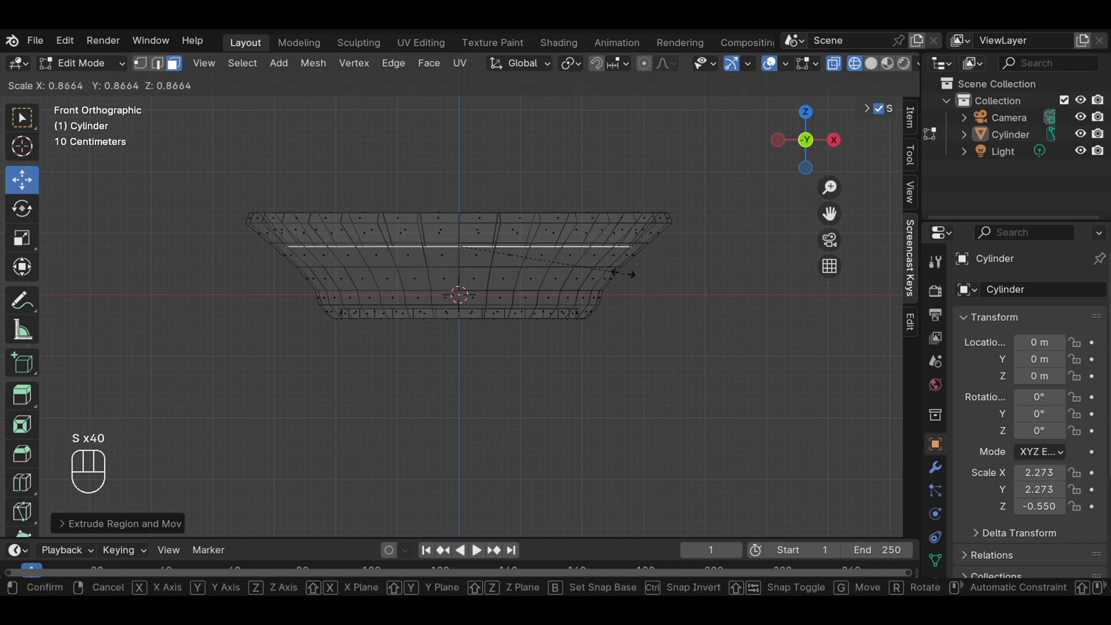
pyautogui.click(622, 272)
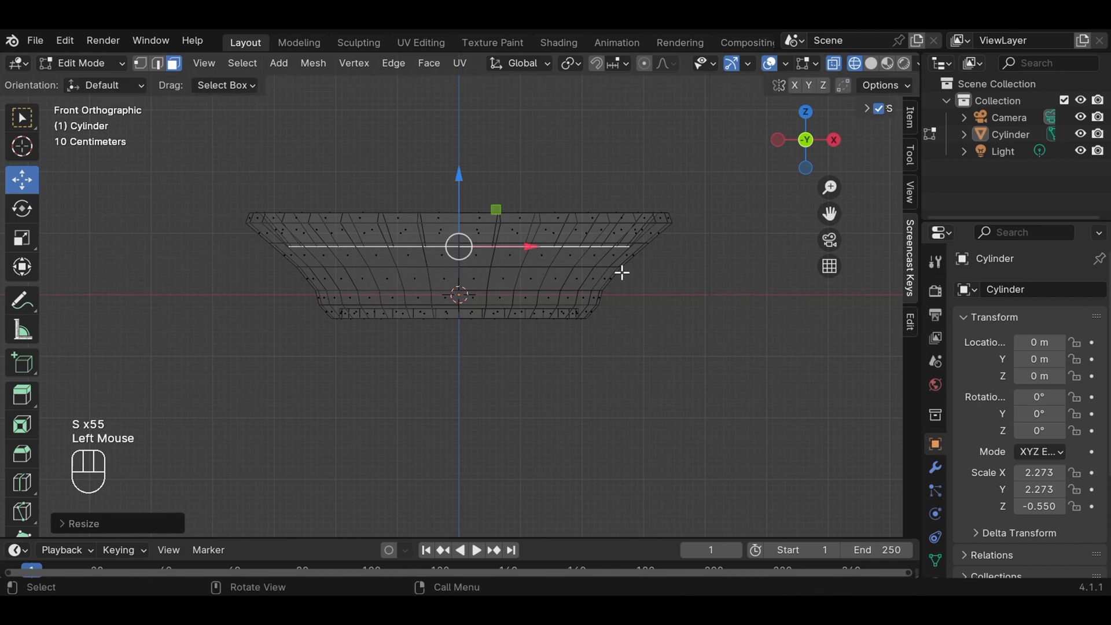
# Extrude the inner face about 0.4 m further down into the body and scale it to about 0.87 to follow the wall.
pyautogui.press('e')
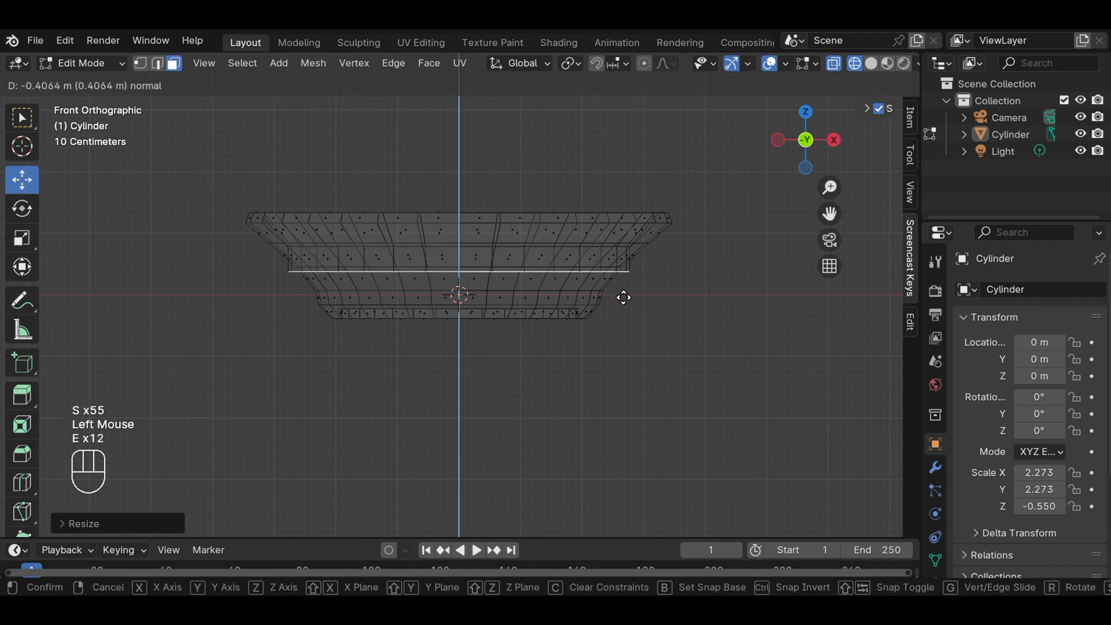
pyautogui.click(626, 298)
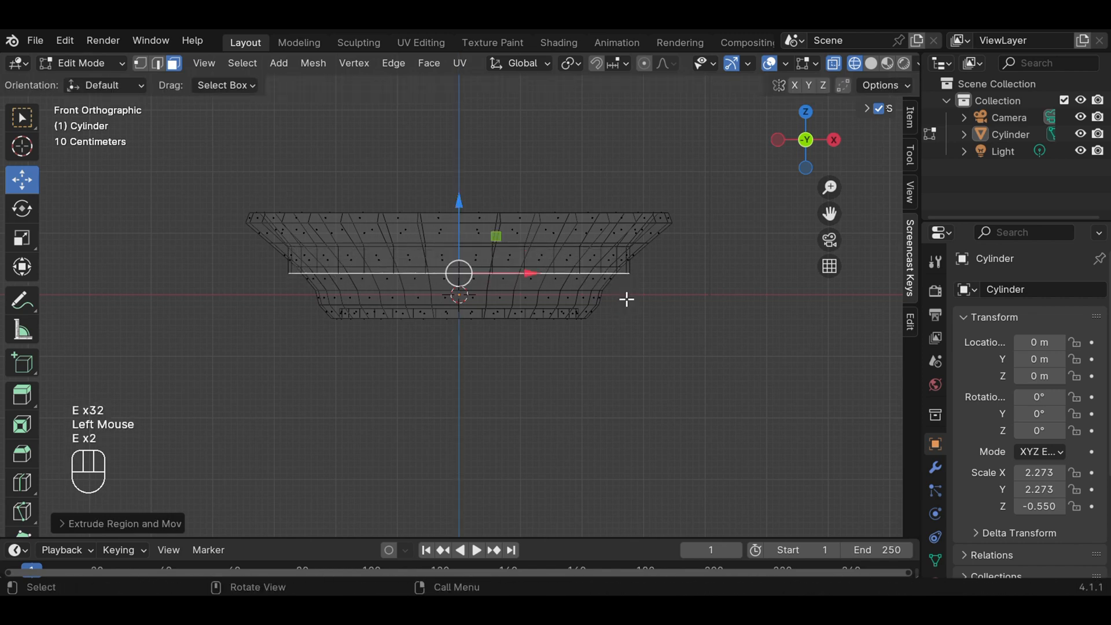
pyautogui.press('s')
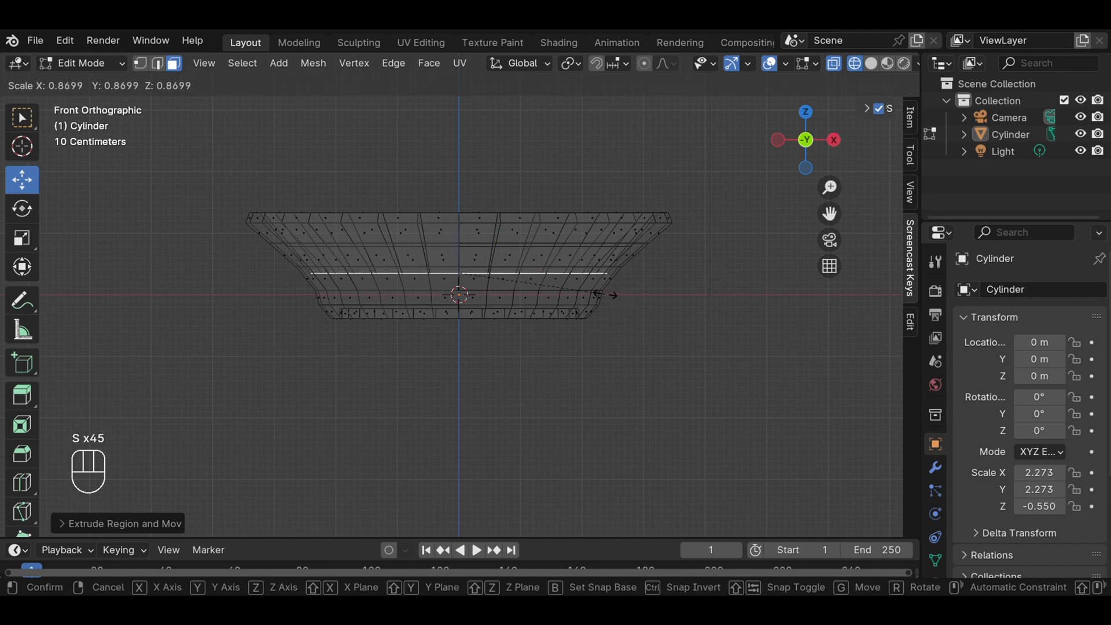
pyautogui.click(605, 295)
# Extrude the inner face down about 0.45 m to just above the base and scale it inward to about 0.8.
pyautogui.press('e')
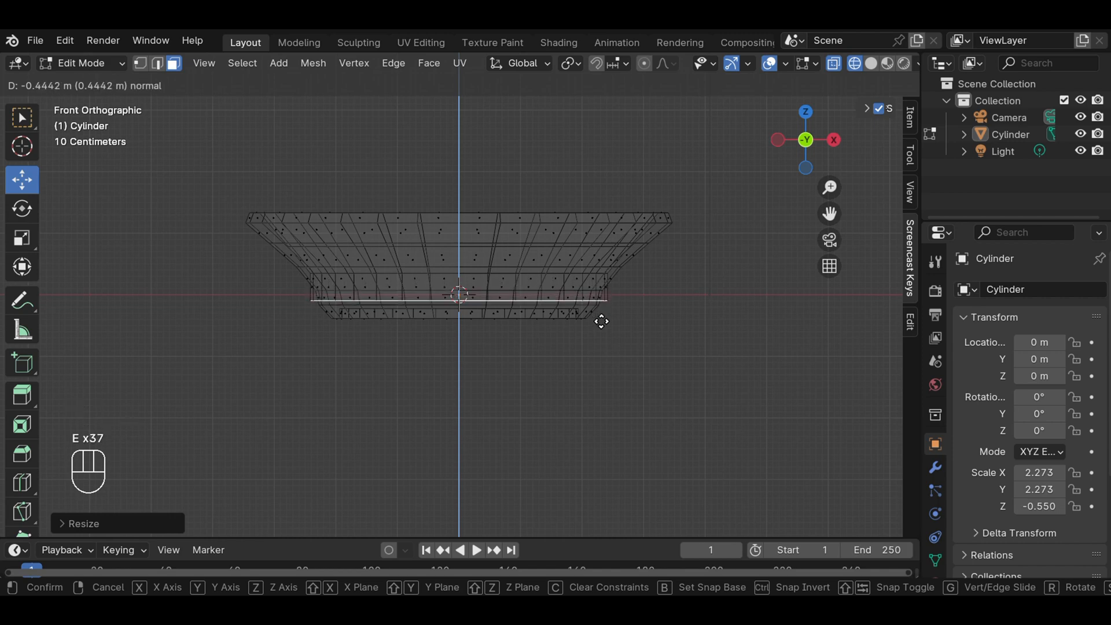
pyautogui.click(601, 323)
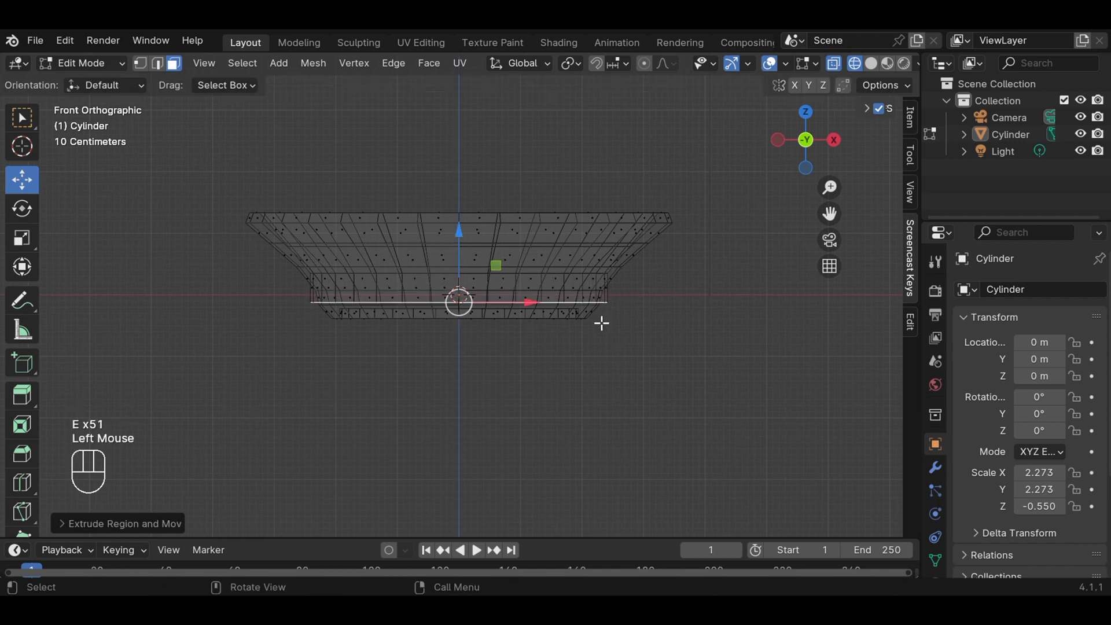
pyautogui.press('s')
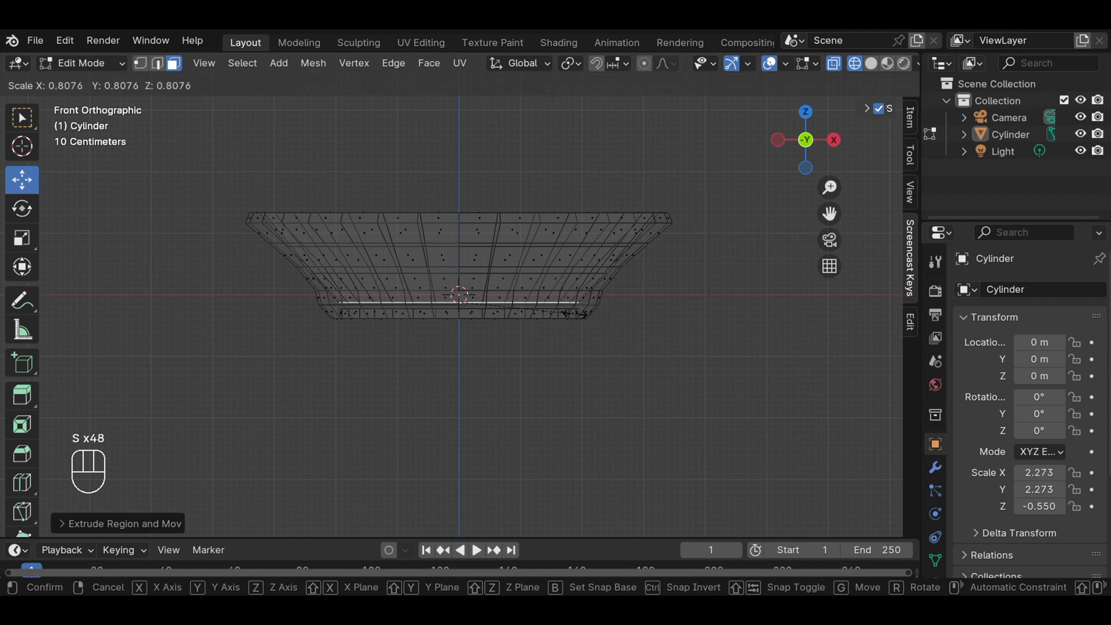
pyautogui.click(571, 309)
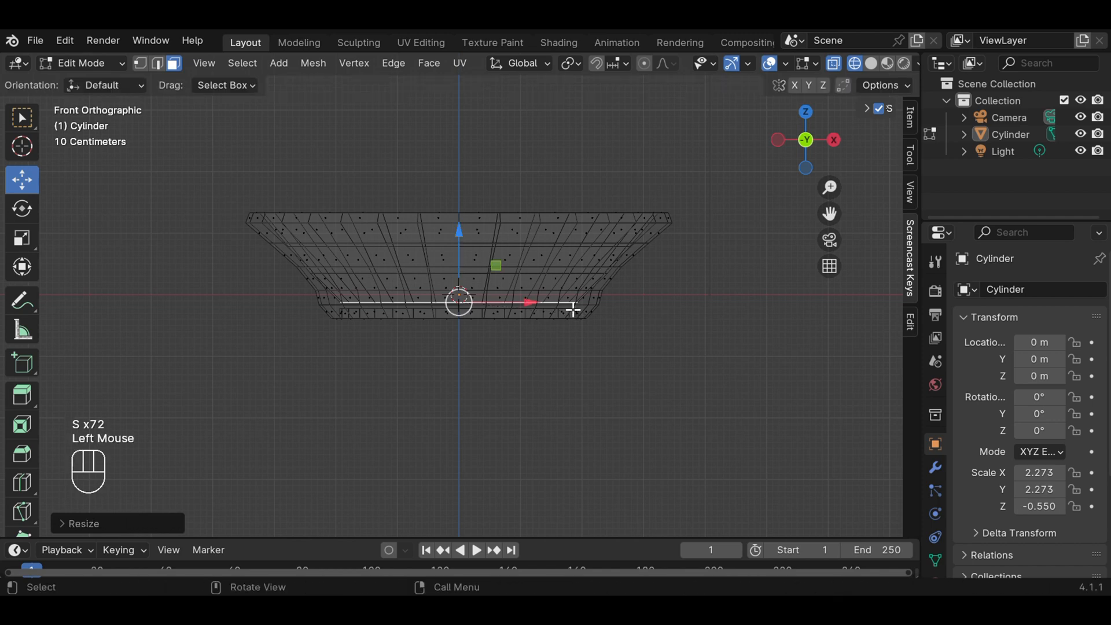
# Show the bowl in solid shading and switch from Edit Mode to Object Mode.
pyautogui.click(872, 64)
pyautogui.moveTo(696, 171)
pyautogui.mouseDown(button='middle')
pyautogui.moveTo(685, 229)
pyautogui.moveTo(670, 179)
pyautogui.moveTo(686, 136)
pyautogui.moveTo(692, 186)
pyautogui.moveTo(523, 106)
pyautogui.mouseUp(button='middle')
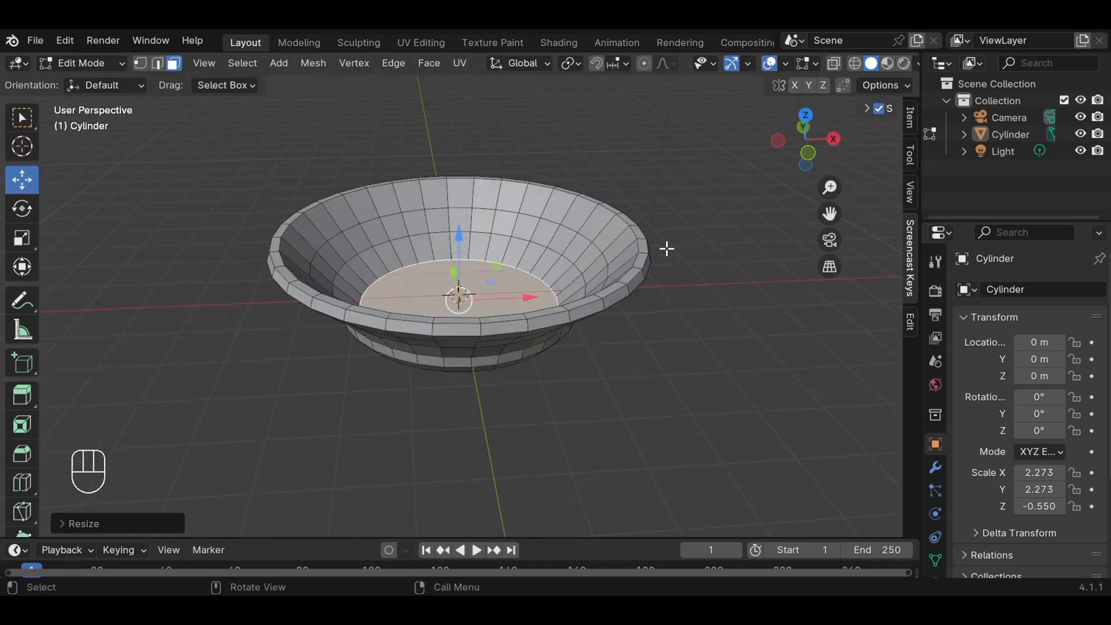
pyautogui.click(111, 65)
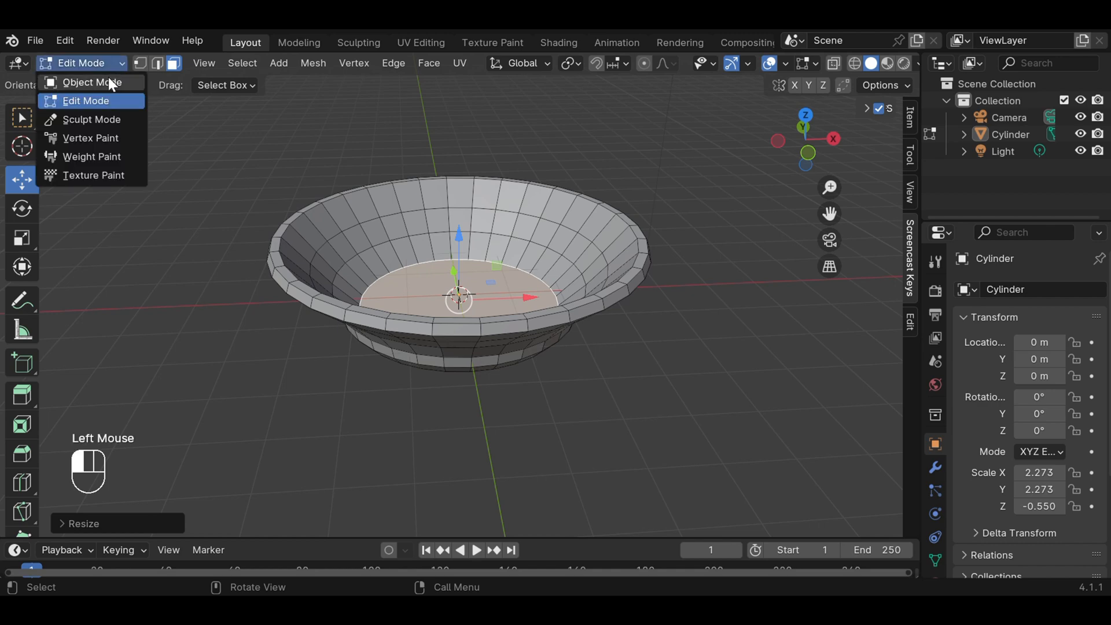
pyautogui.click(108, 84)
pyautogui.scroll(-2, 694, 341)
pyautogui.moveTo(647, 297)
pyautogui.mouseDown(button='middle')
pyautogui.moveTo(652, 209)
pyautogui.moveTo(640, 289)
pyautogui.mouseUp(button='middle')
pyautogui.scroll(1, 528, 266)
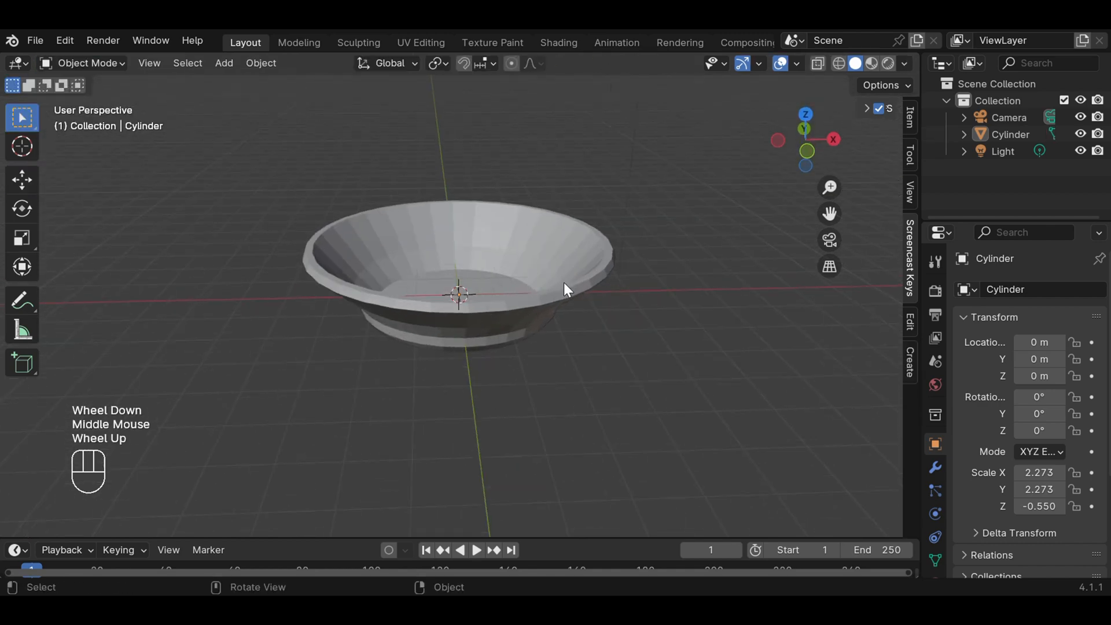
# Add a Subdivision Surface modifier to the bowl.
pyautogui.click(934, 466)
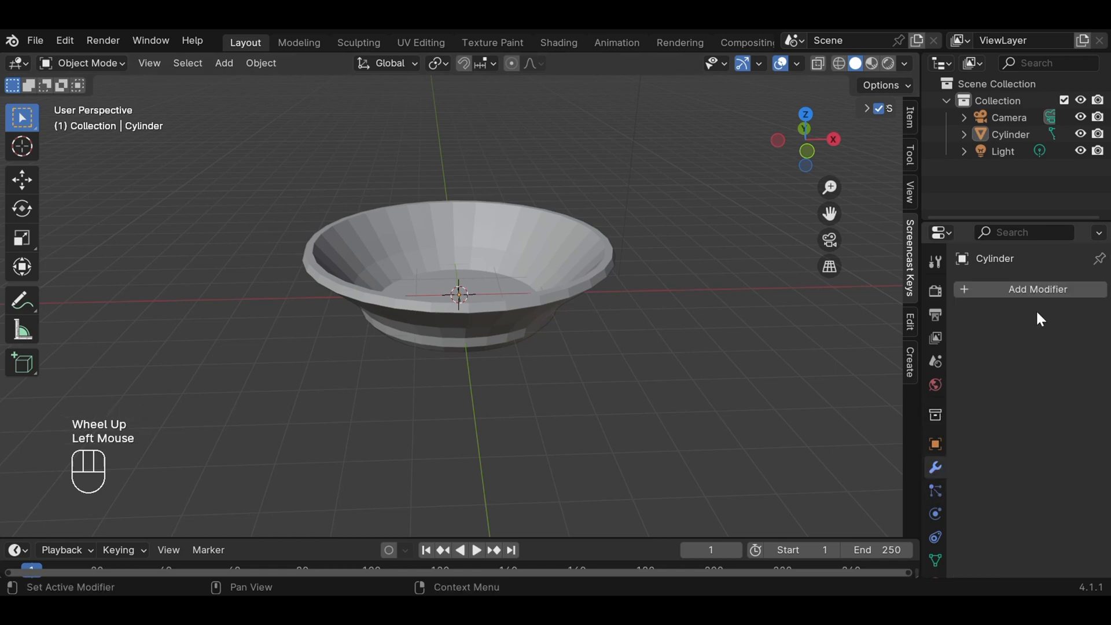
pyautogui.click(1040, 289)
pyautogui.moveTo(984, 350)
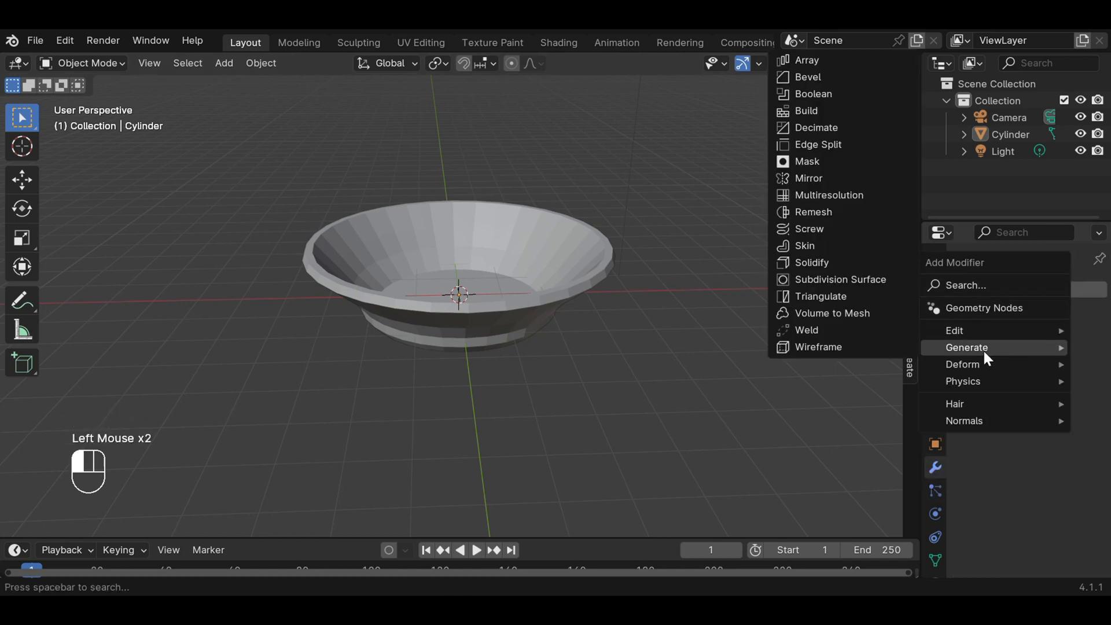
pyautogui.click(883, 280)
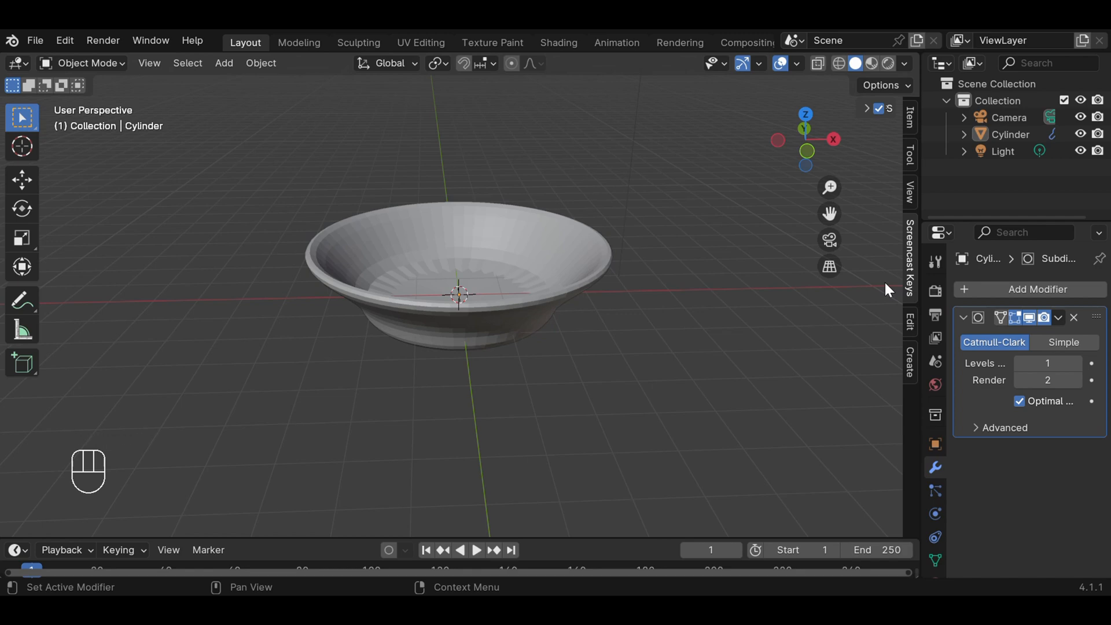
pyautogui.moveTo(710, 337); pyautogui.dragTo(696, 355, button='middle')
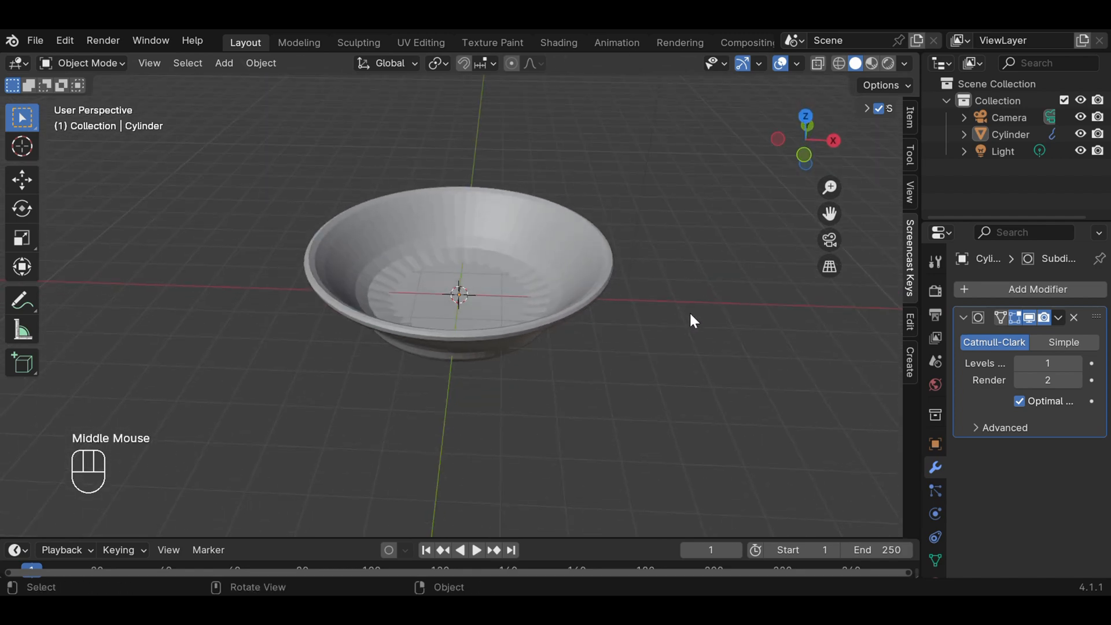
pyautogui.scroll(1, 689, 312)
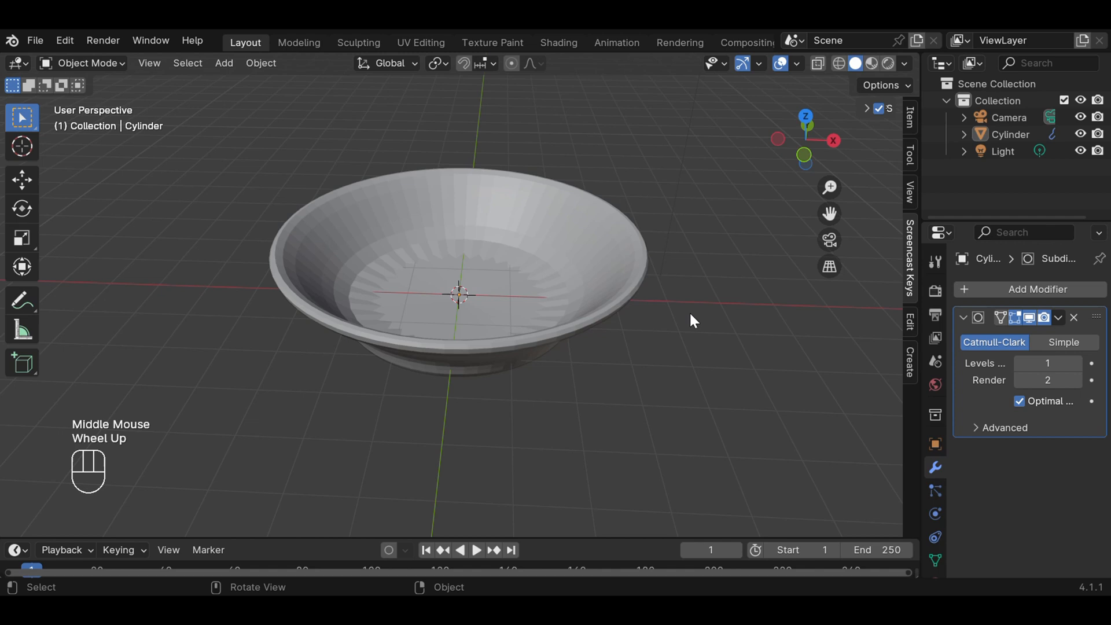
# Set the Subdivision Surface modifier's viewport levels and render levels both to 3.
pyautogui.click(1078, 363)
pyautogui.click(1077, 364)
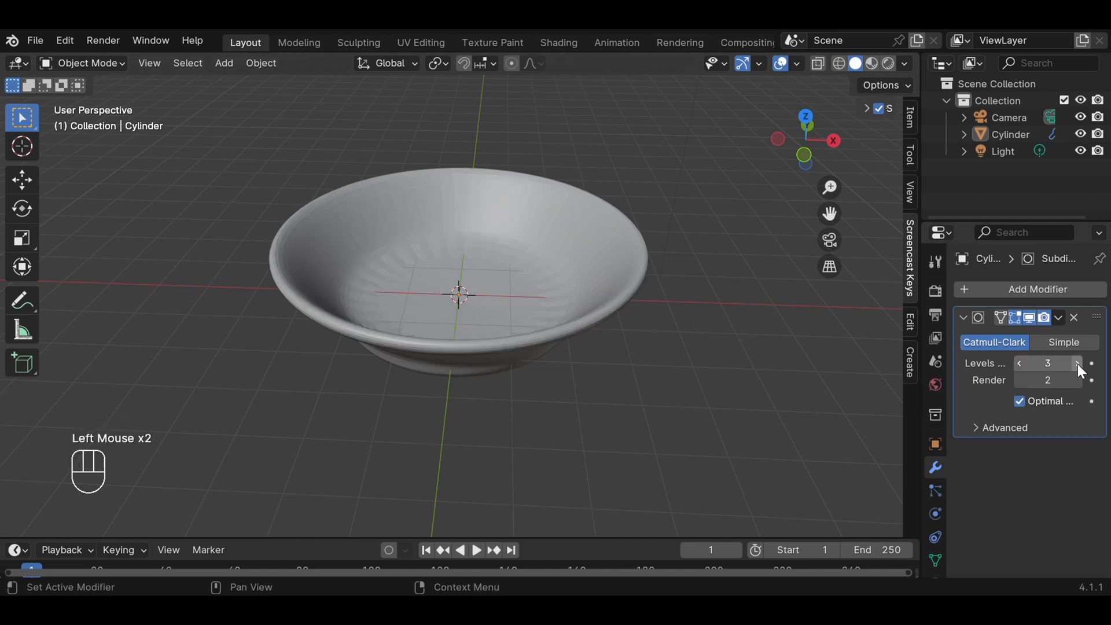
pyautogui.moveTo(654, 352); pyautogui.dragTo(607, 321, button='middle')
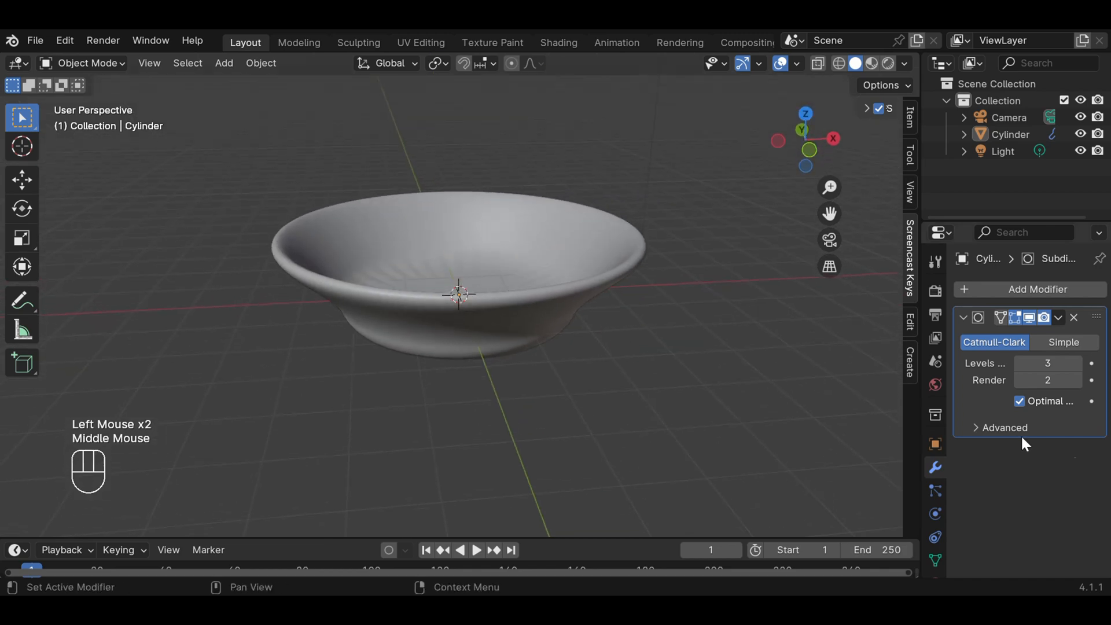
pyautogui.click(1074, 376)
pyautogui.scroll(-1, 729, 339)
pyautogui.moveTo(703, 315); pyautogui.dragTo(684, 342, button='middle')
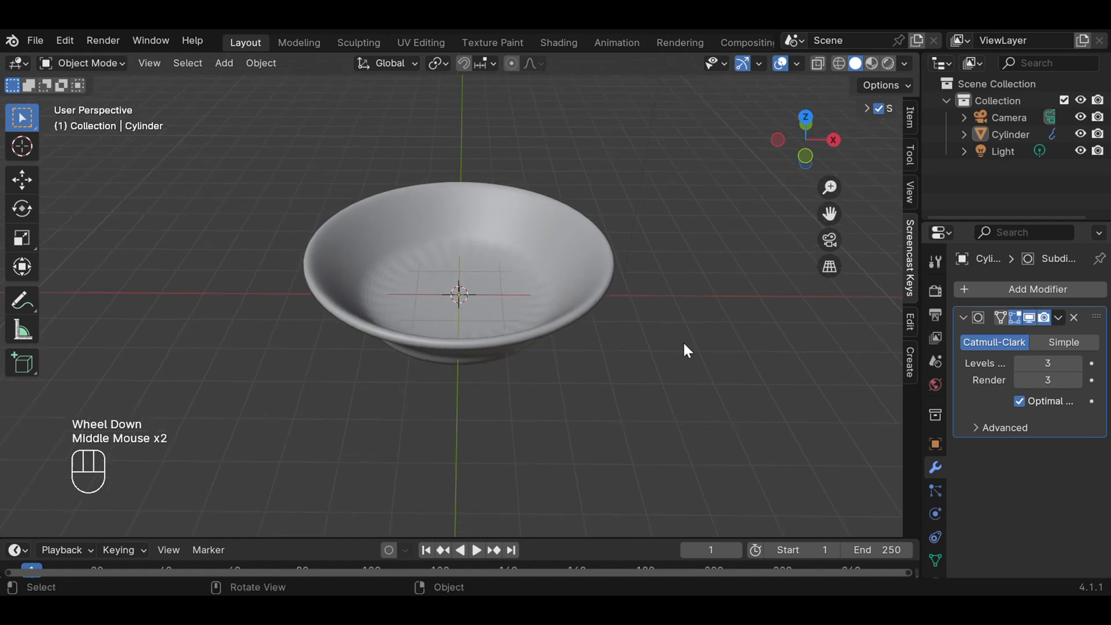
# In front wireframe view, duplicate the bowl and raise the copy about 0.44 m along Z to nest it inside the original.
pyautogui.press('KP_1')
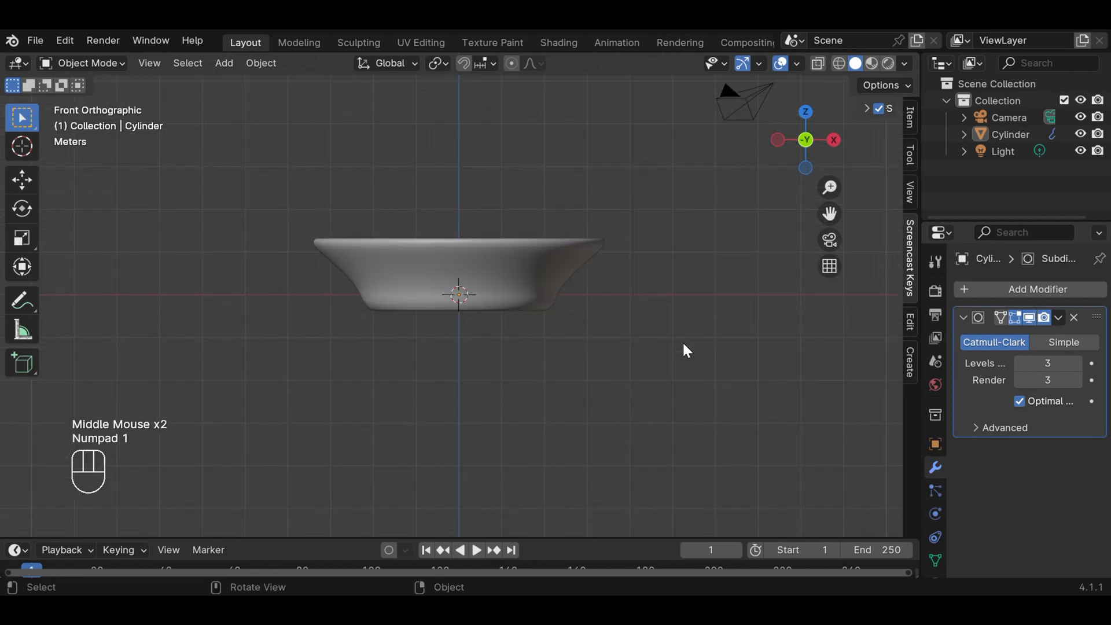
pyautogui.scroll(-1, 664, 297)
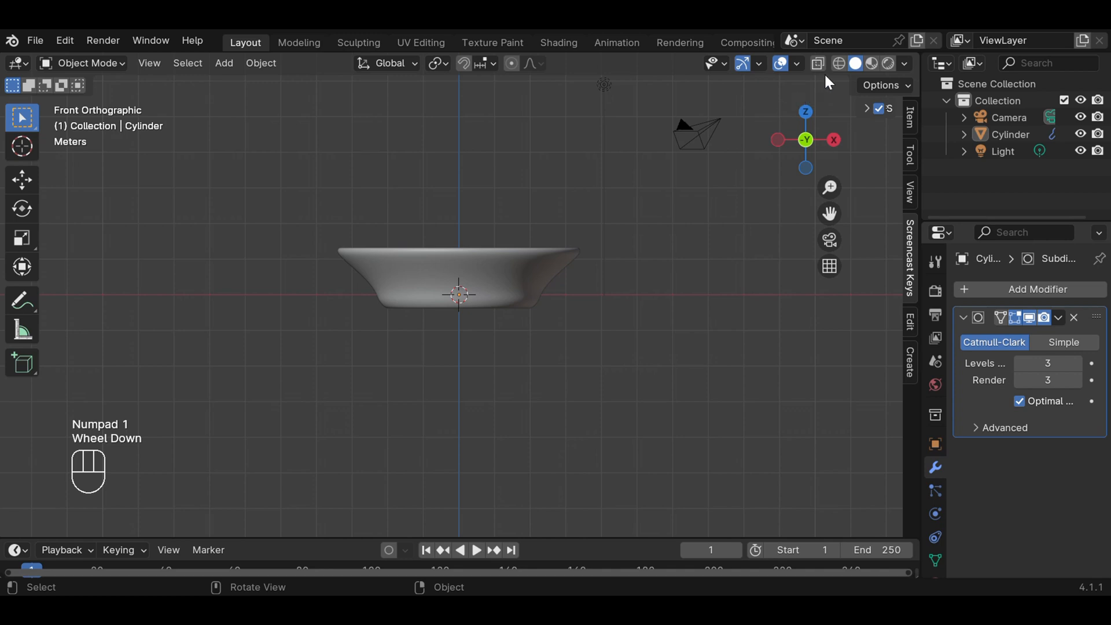
pyautogui.click(840, 65)
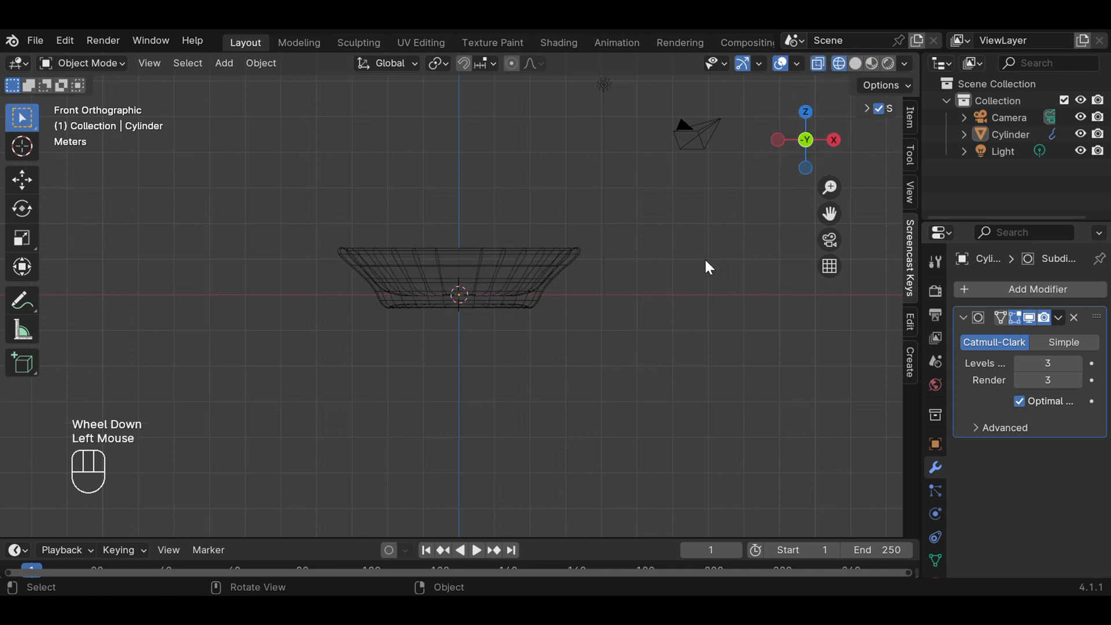
pyautogui.click(408, 263)
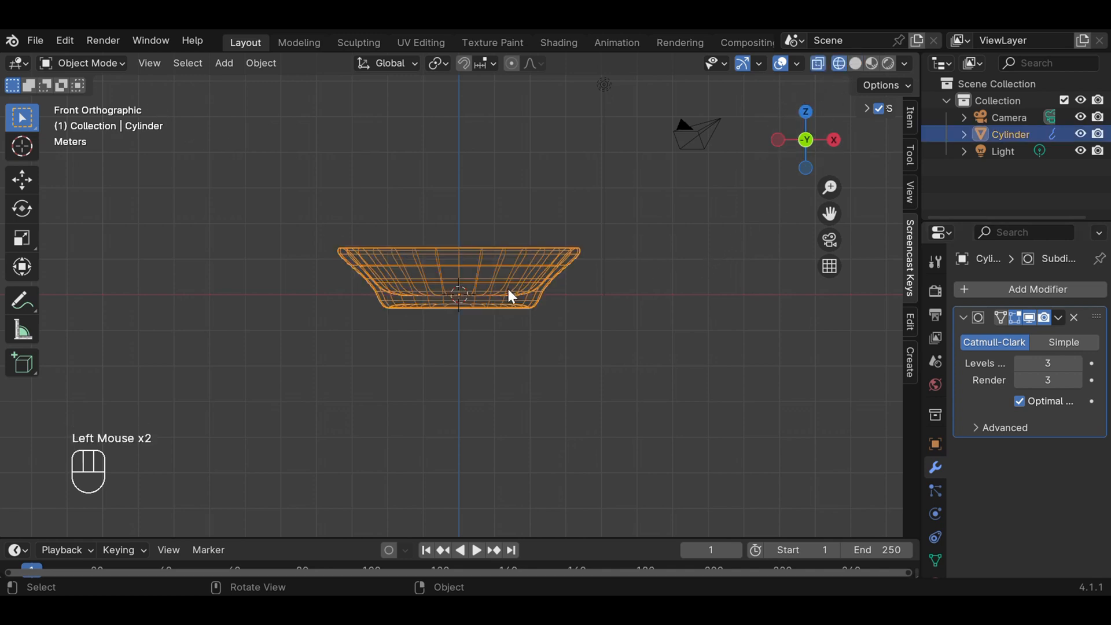
pyautogui.moveTo(829, 214); pyautogui.dragTo(811, 347)
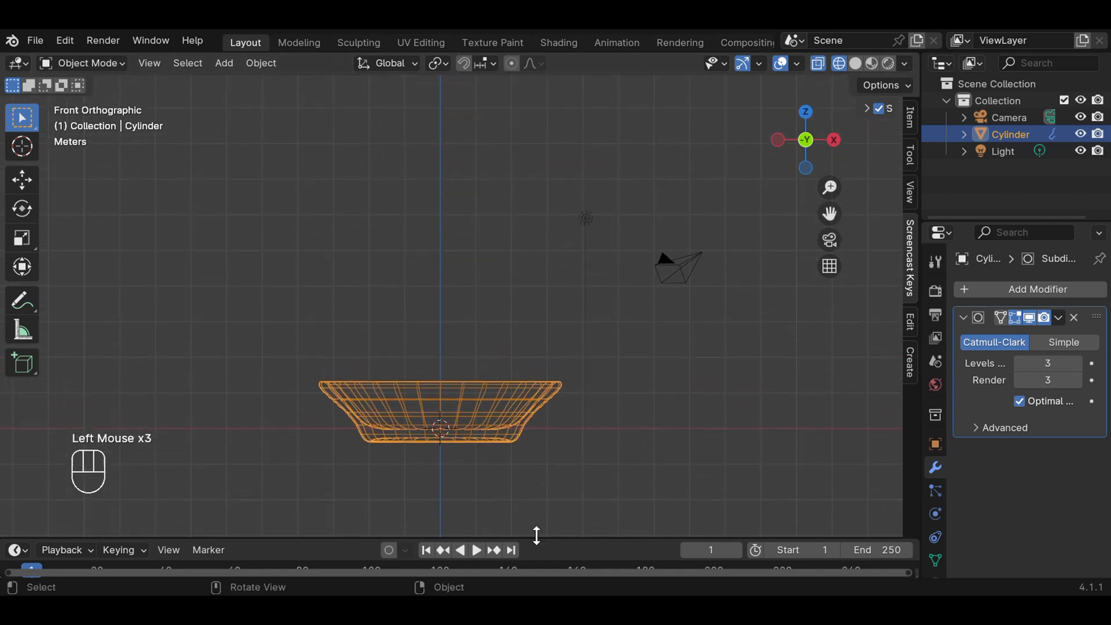
pyautogui.press('shift')
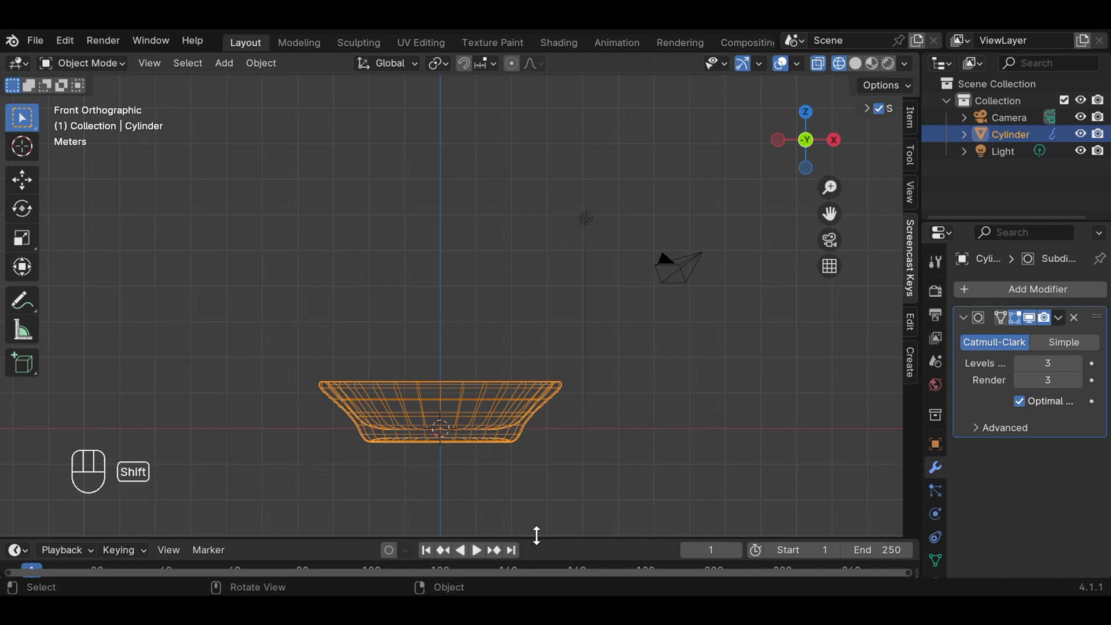
pyautogui.hotkey('shift', 'd')
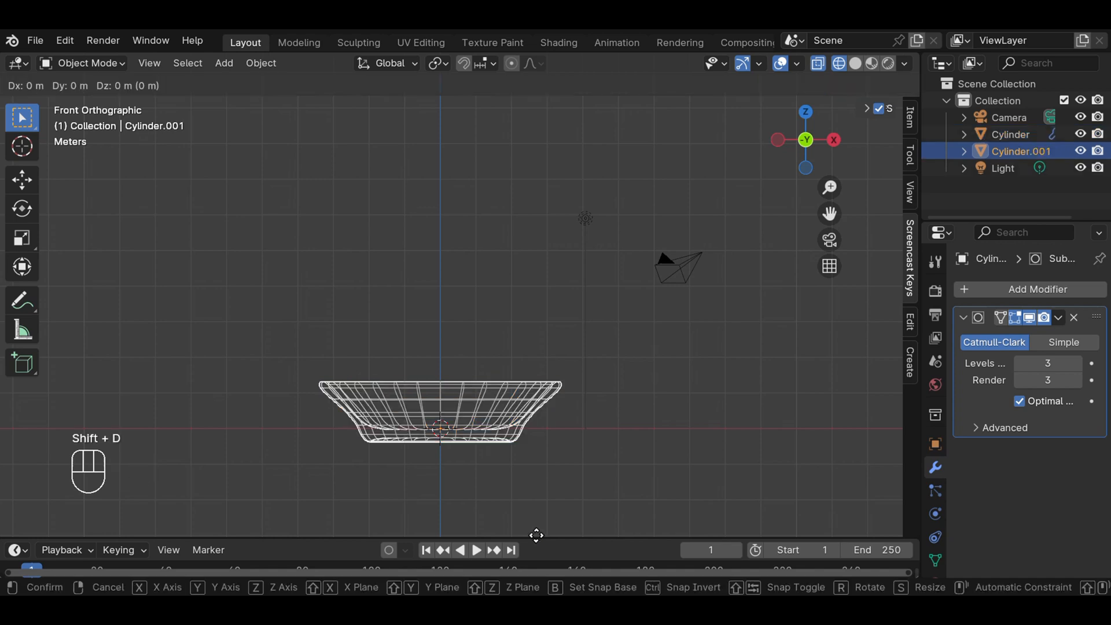
pyautogui.press('z')
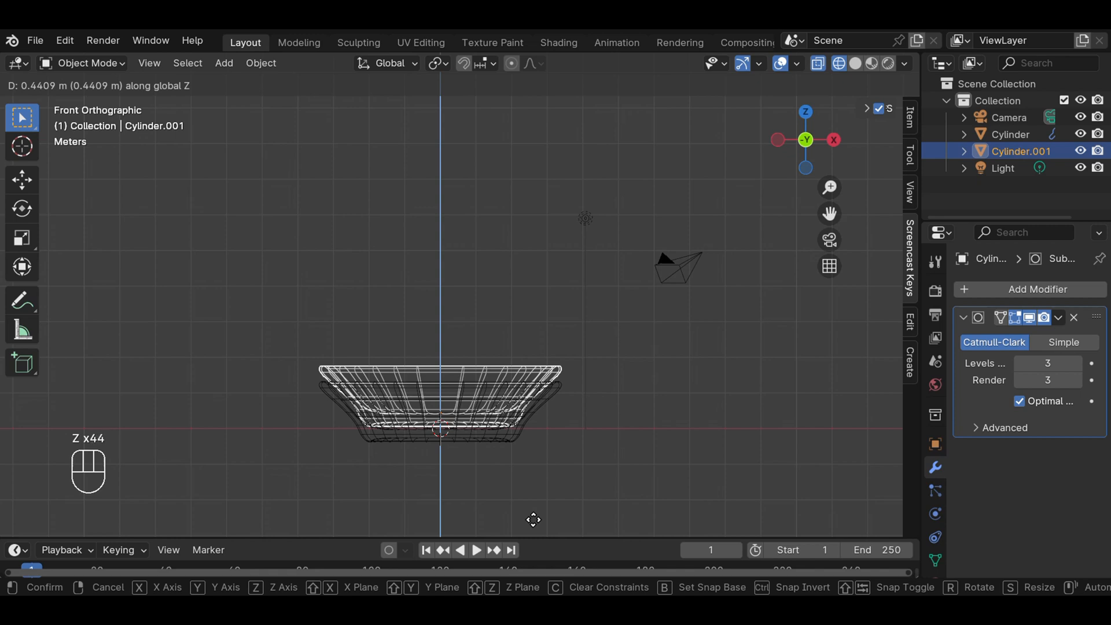
pyautogui.click(533, 520)
# Duplicate the second bowl and raise the copy about 0.5 m along Z as the third bowl of the stack.
pyautogui.hotkey('shift', 'd')
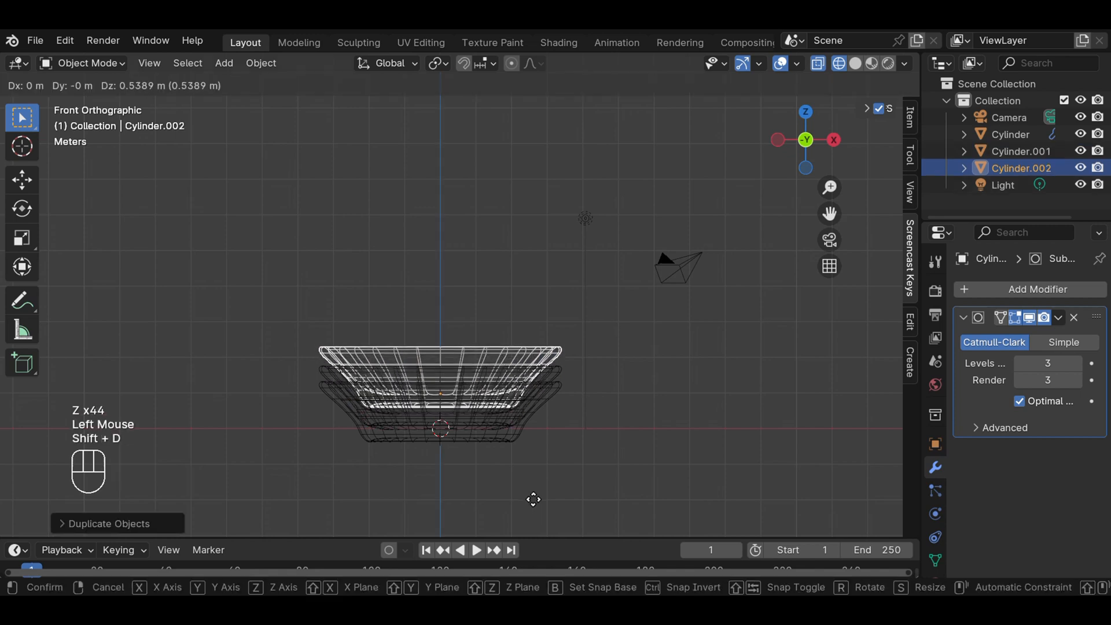
pyautogui.press('z')
pyautogui.press('z')
pyautogui.press('z')
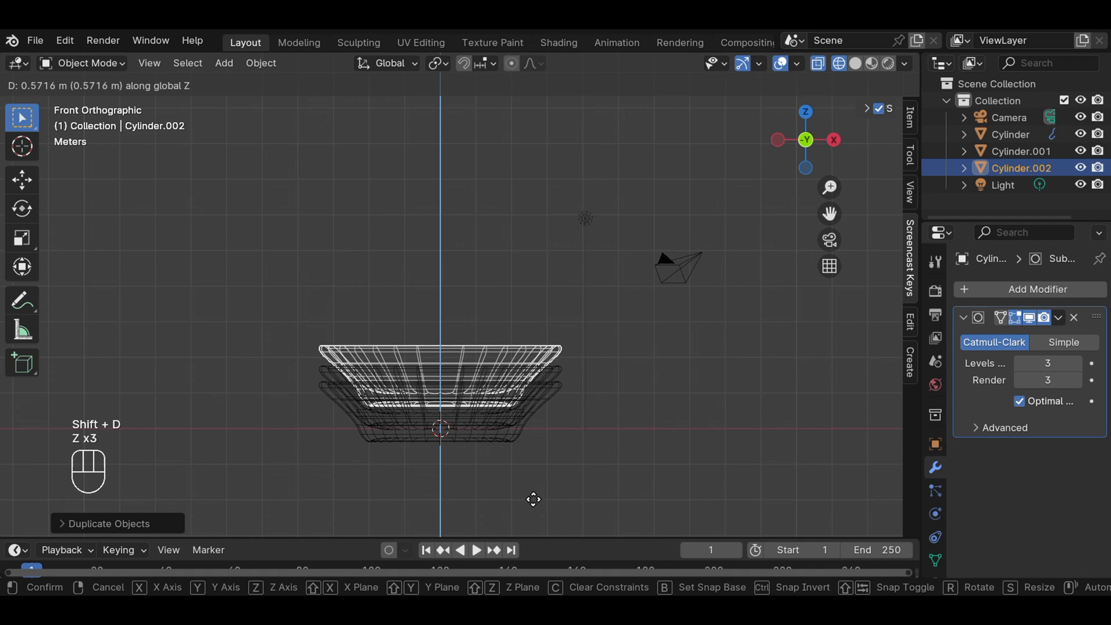
pyautogui.press('z')
pyautogui.press('z')
pyautogui.press('z')
pyautogui.press('z')
pyautogui.press('z')
pyautogui.press('z')
pyautogui.press('z')
pyautogui.press('z')
pyautogui.press('z')
pyautogui.press('z')
pyautogui.press('z')
pyautogui.press('z')
pyautogui.press('z')
pyautogui.click(532, 501)
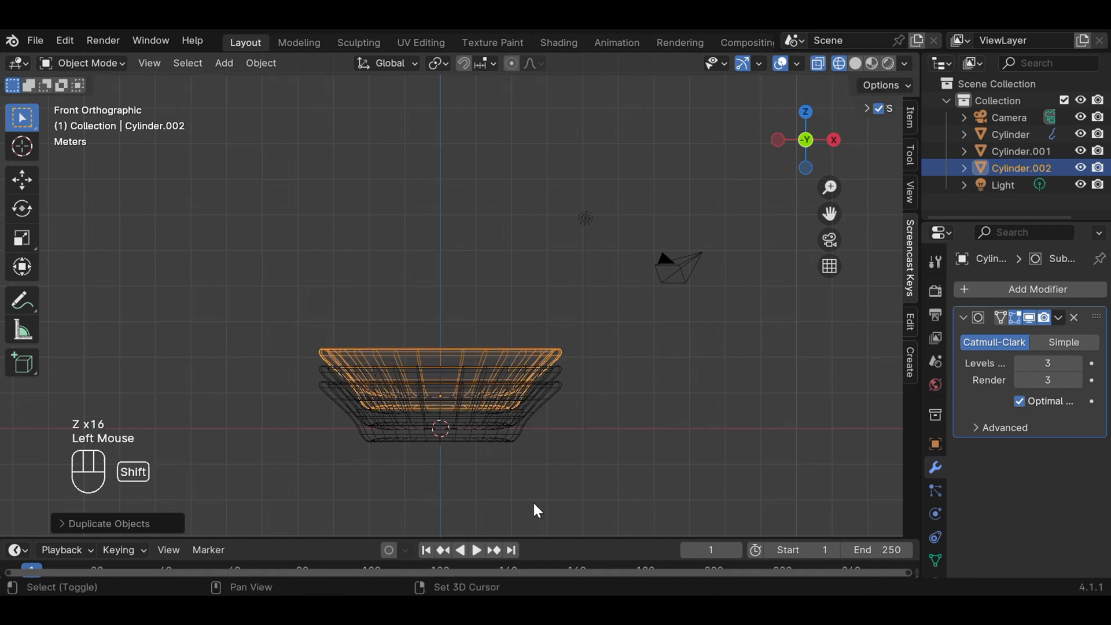
# Duplicate the third bowl and raise the copy about 0.49 m along Z as the fourth bowl.
pyautogui.hotkey('shift', 'd')
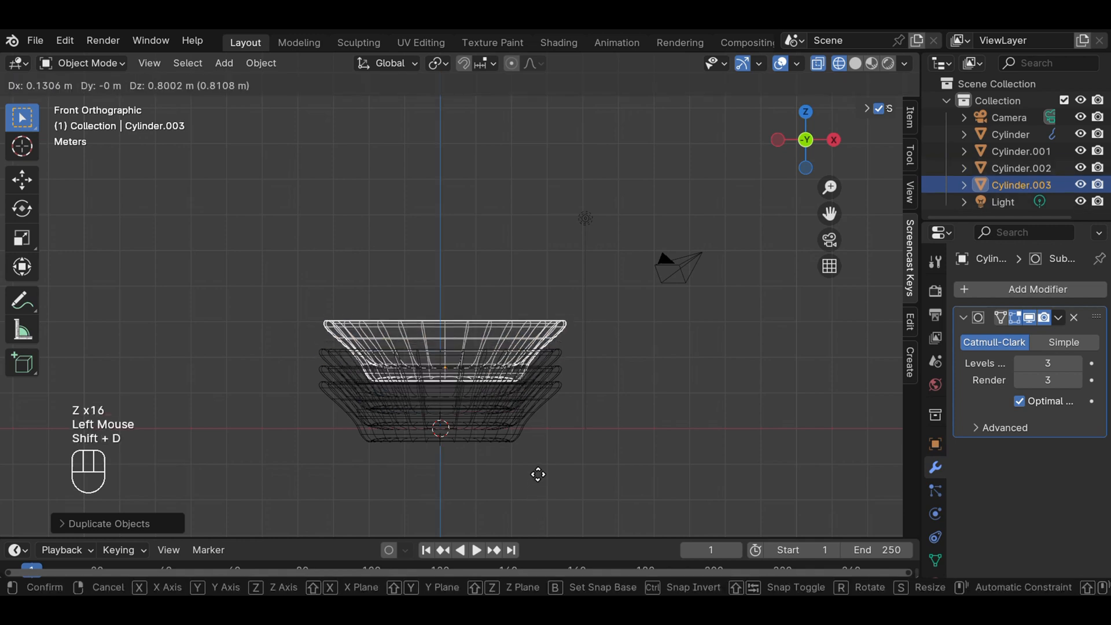
pyautogui.press('z')
pyautogui.press('z')
pyautogui.press('z')
pyautogui.press('z')
pyautogui.press('z')
pyautogui.press('z')
pyautogui.press('z')
pyautogui.press('z')
pyautogui.press('z')
pyautogui.press('z')
pyautogui.press('z')
pyautogui.press('z')
pyautogui.press('z')
pyautogui.press('z')
pyautogui.press('z')
pyautogui.press('z')
pyautogui.press('z')
pyautogui.press('z')
pyautogui.press('z')
pyautogui.press('z')
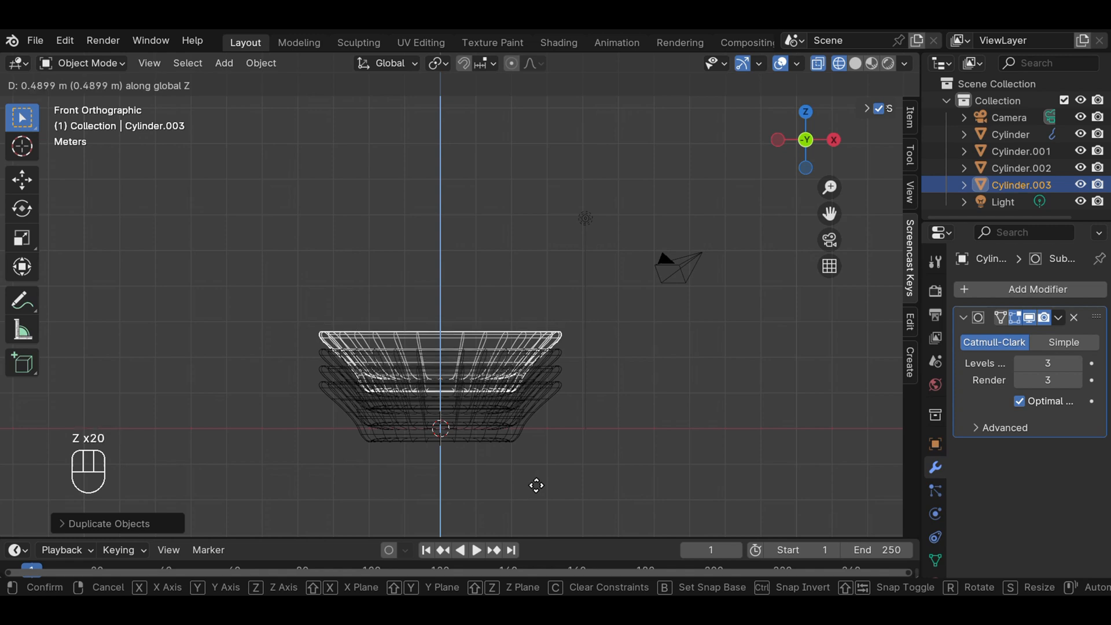
pyautogui.press('z')
pyautogui.press('z')
pyautogui.click(535, 484)
# Duplicate the fourth bowl and raise the copy about 0.5 m along Z as the fifth bowl.
pyautogui.hotkey('shift', 'd')
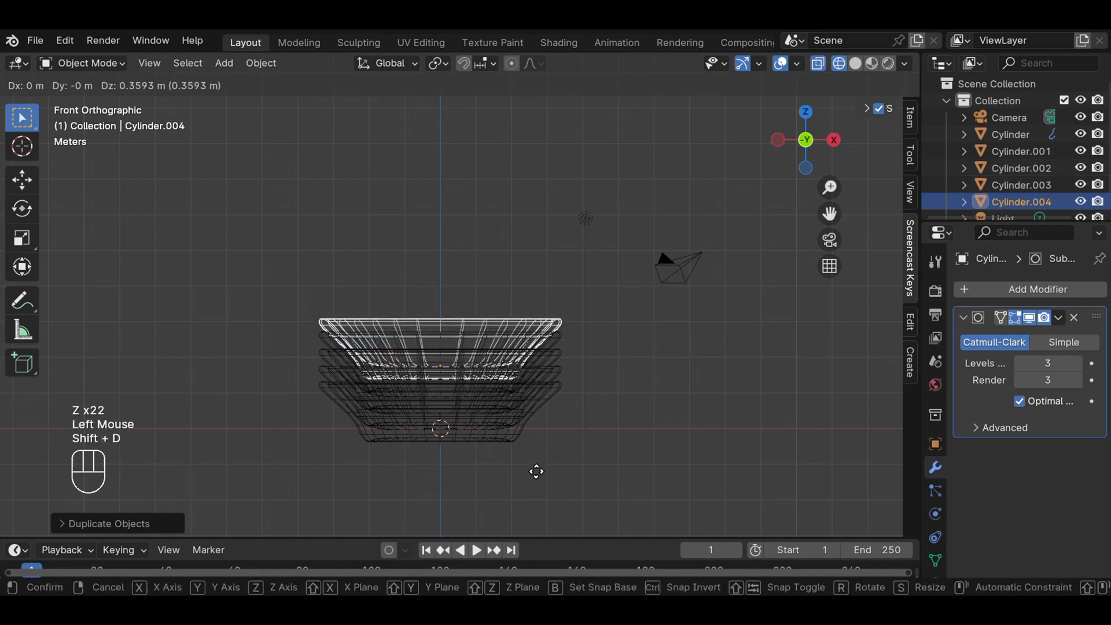
pyautogui.press('z')
pyautogui.press('z')
pyautogui.press('z')
pyautogui.press('z')
pyautogui.press('z')
pyautogui.press('z')
pyautogui.press('z')
pyautogui.press('z')
pyautogui.press('z')
pyautogui.press('z')
pyautogui.press('z')
pyautogui.press('z')
pyautogui.press('z')
pyautogui.press('z')
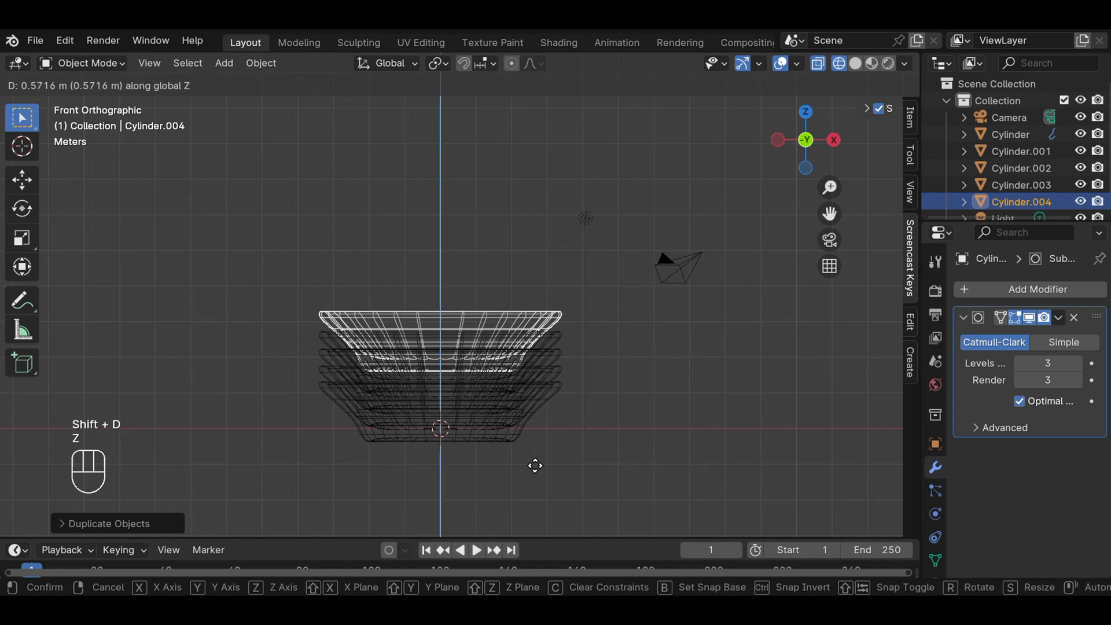
pyautogui.click(535, 467)
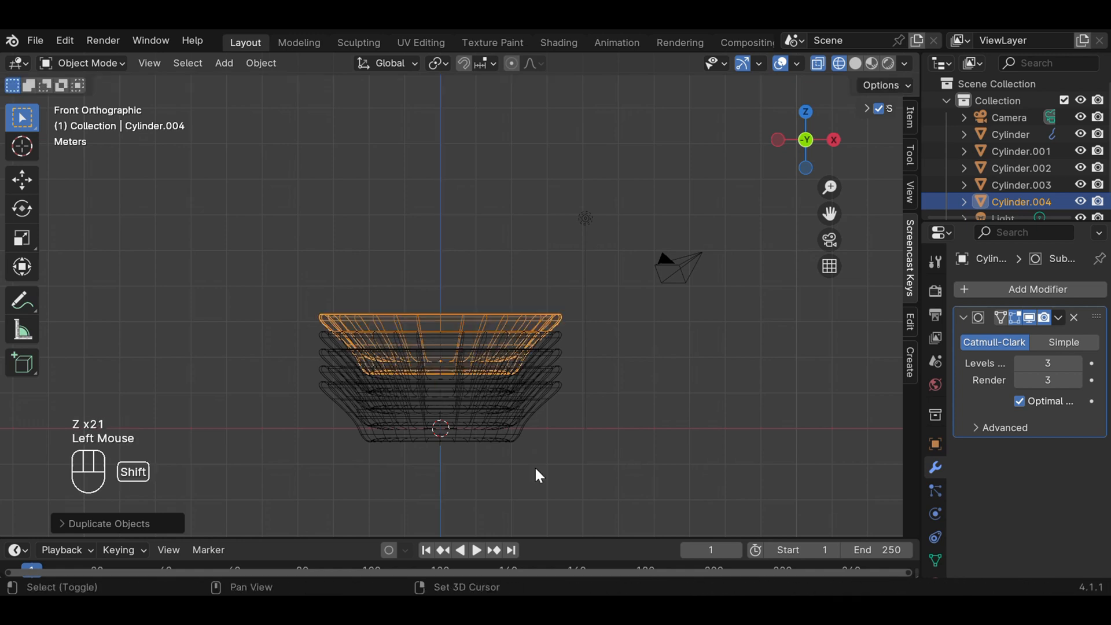
# Duplicate the fifth bowl and raise the copy about 0.56 m along Z as the sixth bowl of the stack.
pyautogui.hotkey('shift', 'd')
pyautogui.press('z')
pyautogui.press('z')
pyautogui.press('z')
pyautogui.press('z')
pyautogui.press('z')
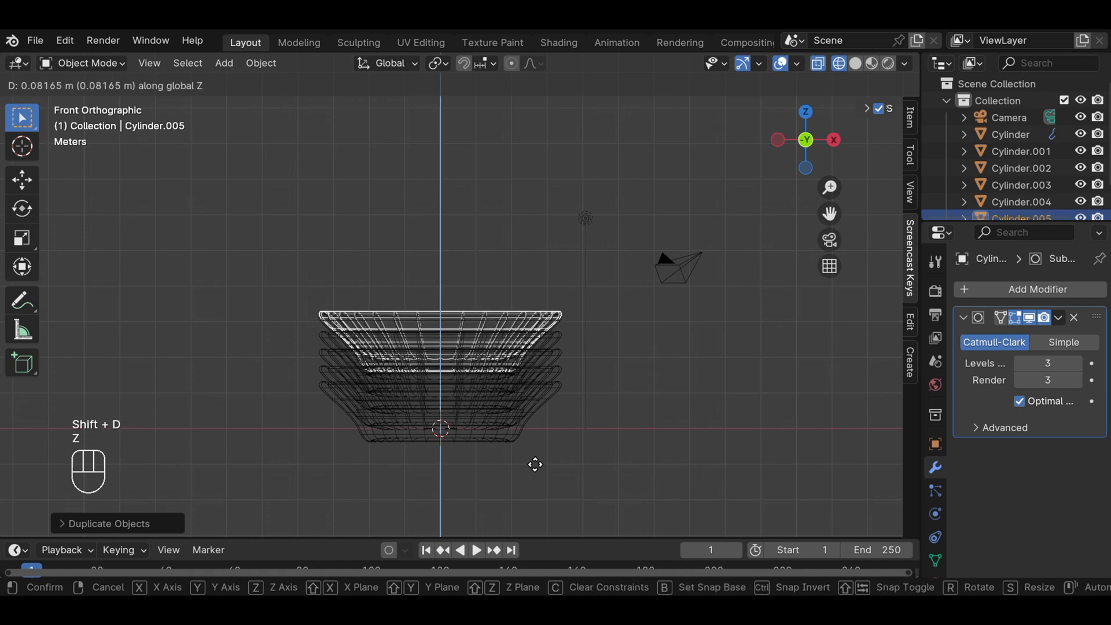
pyautogui.press('z')
pyautogui.press('z')
pyautogui.press('z')
pyautogui.press('z')
pyautogui.press('z')
pyautogui.press('z')
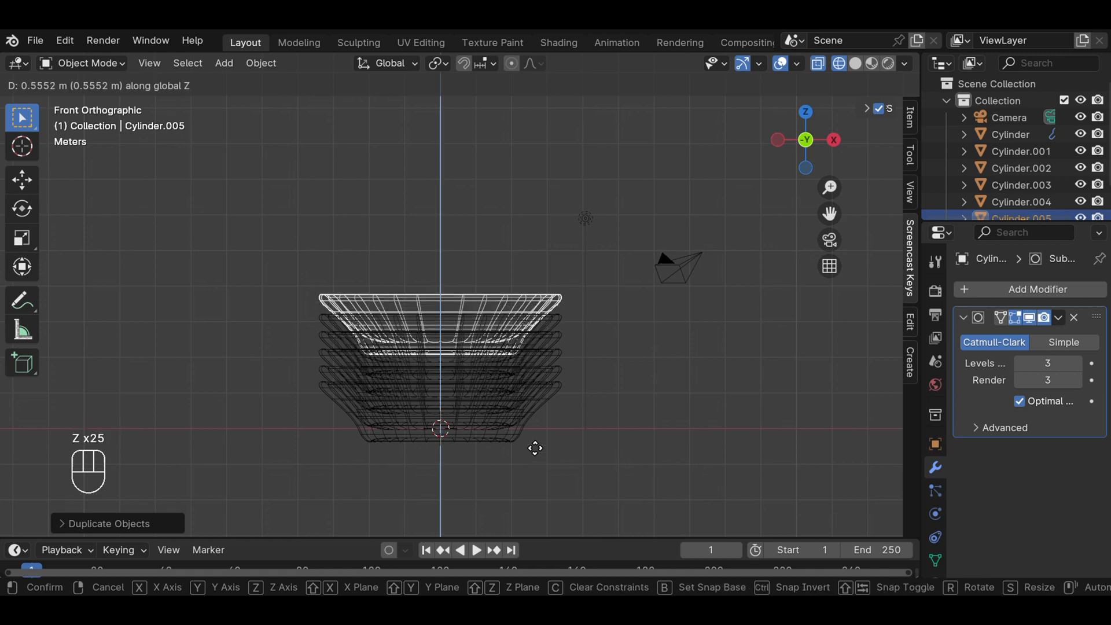
pyautogui.click(535, 448)
# Duplicate the sixth bowl and raise the copy about 0.41 m along Z as the seventh bowl.
pyautogui.hotkey('shift', 'd')
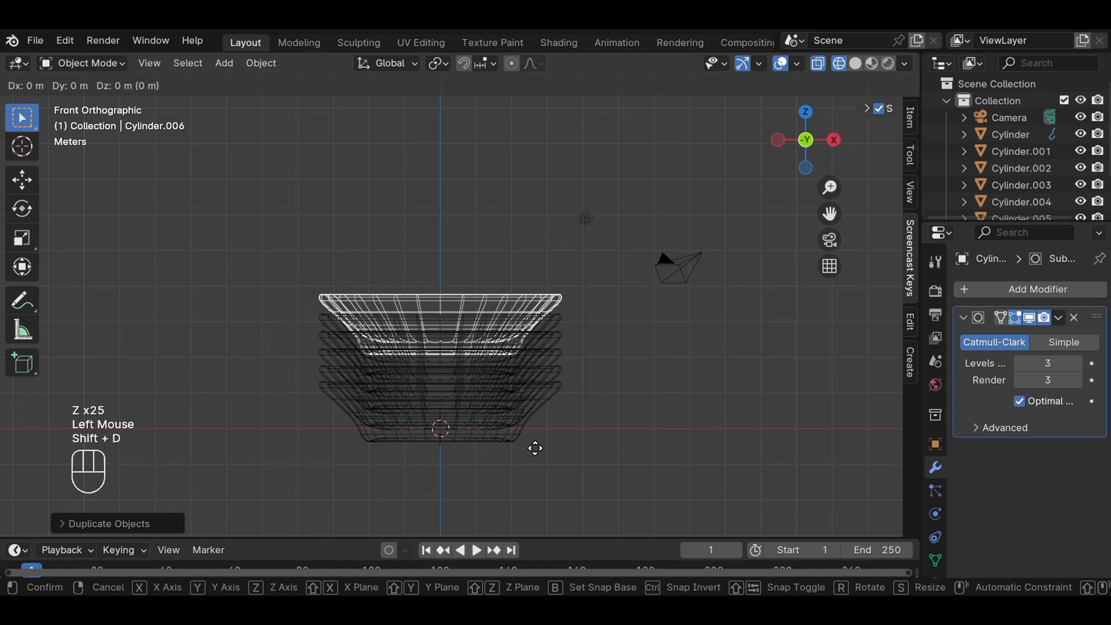
pyautogui.press('z')
pyautogui.press('z')
pyautogui.press('z')
pyautogui.press('z')
pyautogui.press('z')
pyautogui.press('z')
pyautogui.press('z')
pyautogui.press('z')
pyautogui.press('z')
pyautogui.press('z')
pyautogui.press('z')
pyautogui.press('z')
pyautogui.press('z')
pyautogui.press('z')
pyautogui.press('z')
pyautogui.press('z')
pyautogui.press('z')
pyautogui.press('z')
pyautogui.press('z')
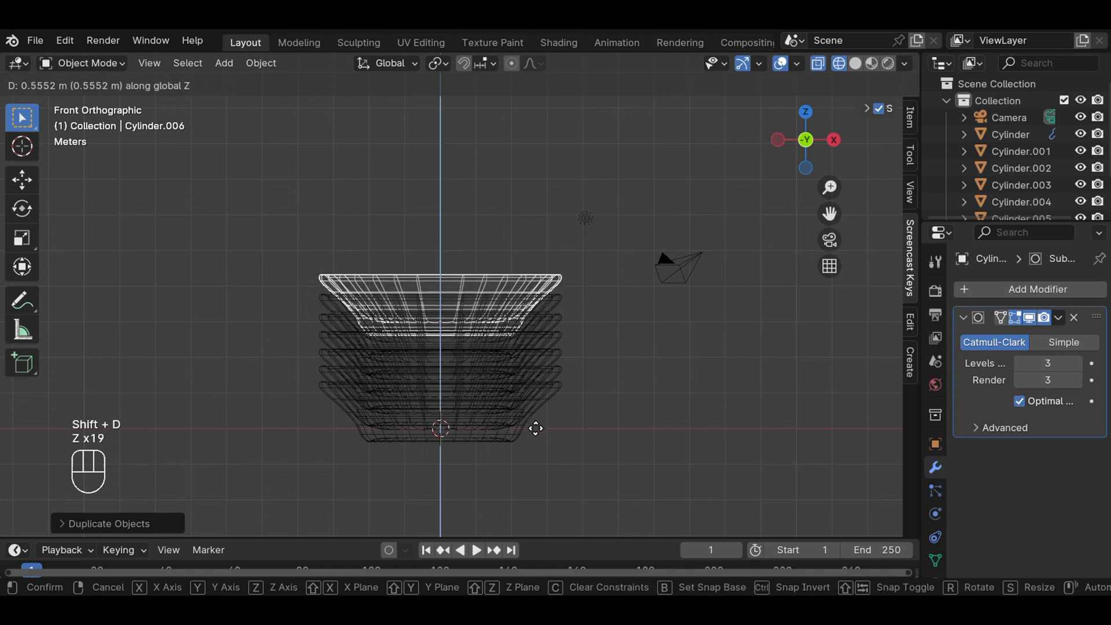
pyautogui.press('z')
pyautogui.press('z')
pyautogui.press('z')
pyautogui.press('z')
pyautogui.press('z')
pyautogui.press('z')
pyautogui.press('z')
pyautogui.press('z')
pyautogui.press('z')
pyautogui.press('z')
pyautogui.press('z')
pyautogui.press('z')
pyautogui.press('z')
pyautogui.press('z')
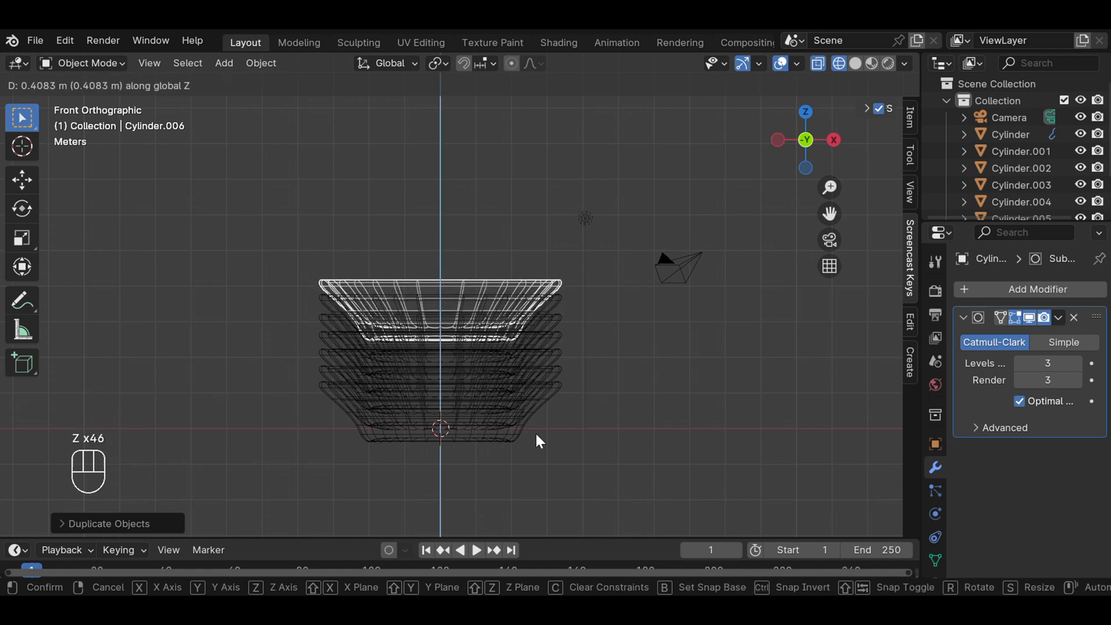
pyautogui.click(536, 435)
# Duplicate the seventh bowl and raise the copy about 0.5 m along Z as the eighth bowl.
pyautogui.hotkey('shift', 'd')
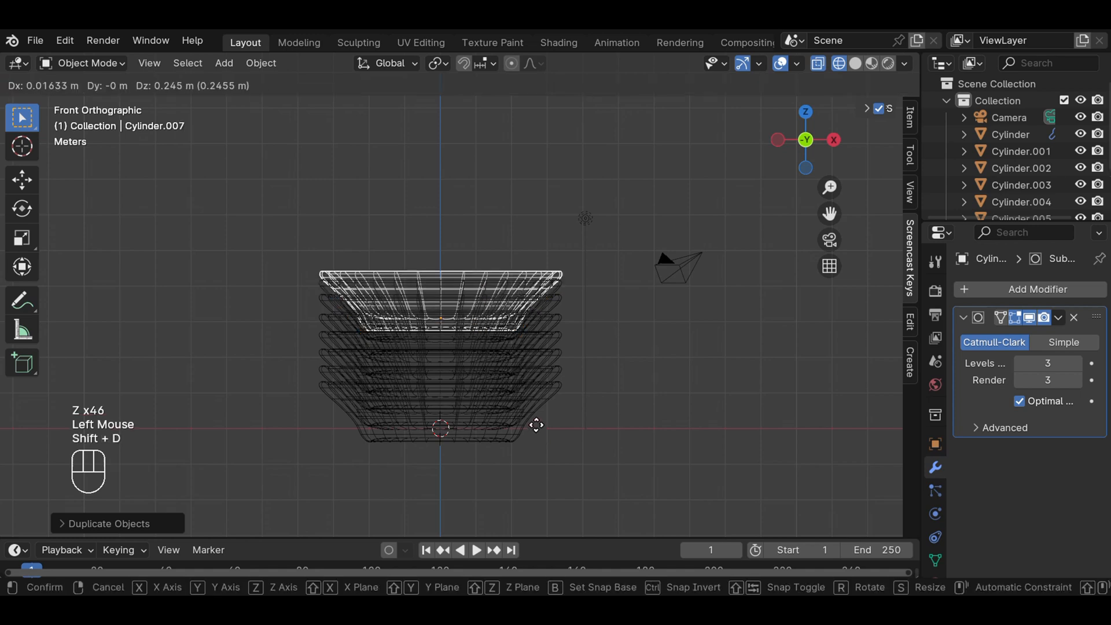
pyautogui.press('z')
pyautogui.press('z')
pyautogui.press('z')
pyautogui.press('z')
pyautogui.press('z')
pyautogui.press('z')
pyautogui.press('z')
pyautogui.press('z')
pyautogui.press('z')
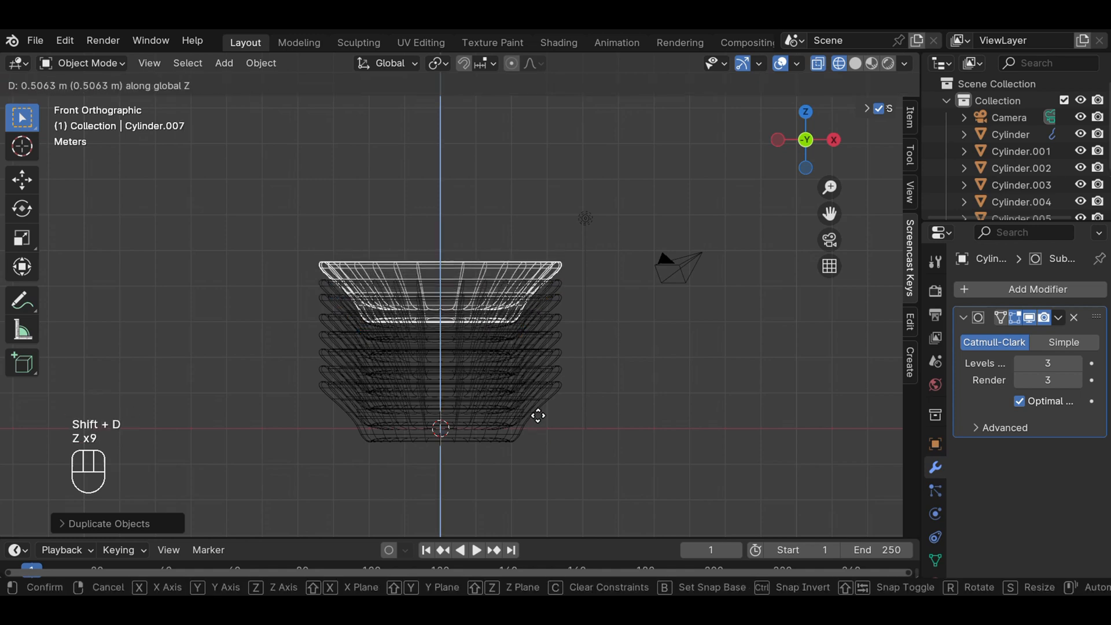
pyautogui.press('z')
pyautogui.press('z')
pyautogui.press('z')
pyautogui.press('z')
pyautogui.press('z')
pyautogui.press('z')
pyautogui.press('z')
pyautogui.press('z')
pyautogui.press('z')
pyautogui.press('z')
pyautogui.press('z')
pyautogui.press('z')
pyautogui.press('z')
pyautogui.press('z')
pyautogui.click(538, 418)
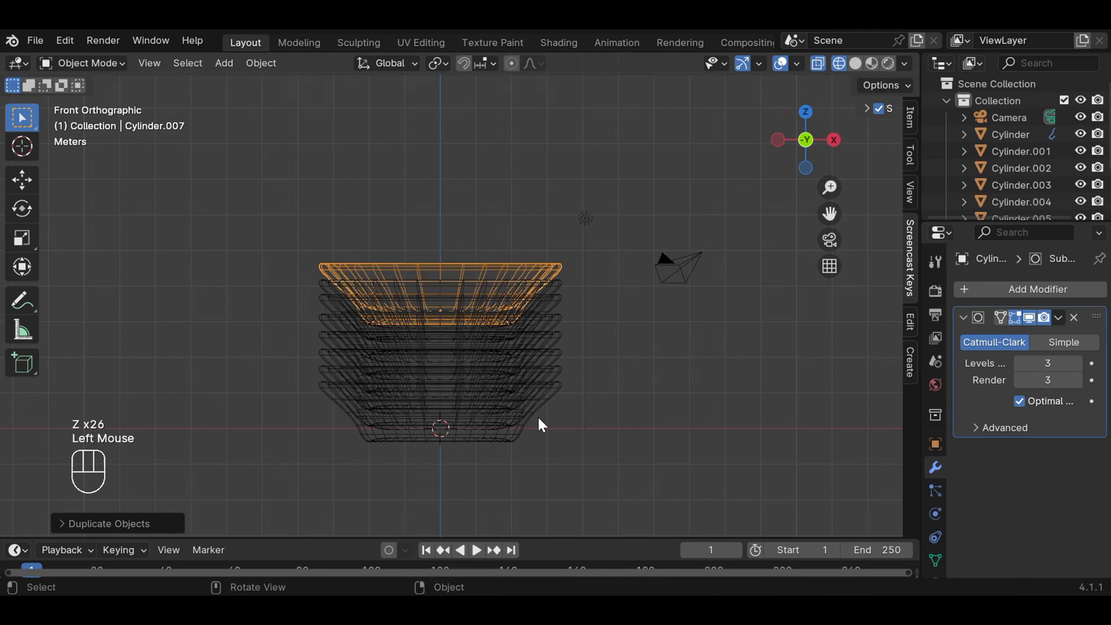
# Display the finished stack of bowls in solid shading instead of wireframe.
pyautogui.click(855, 62)
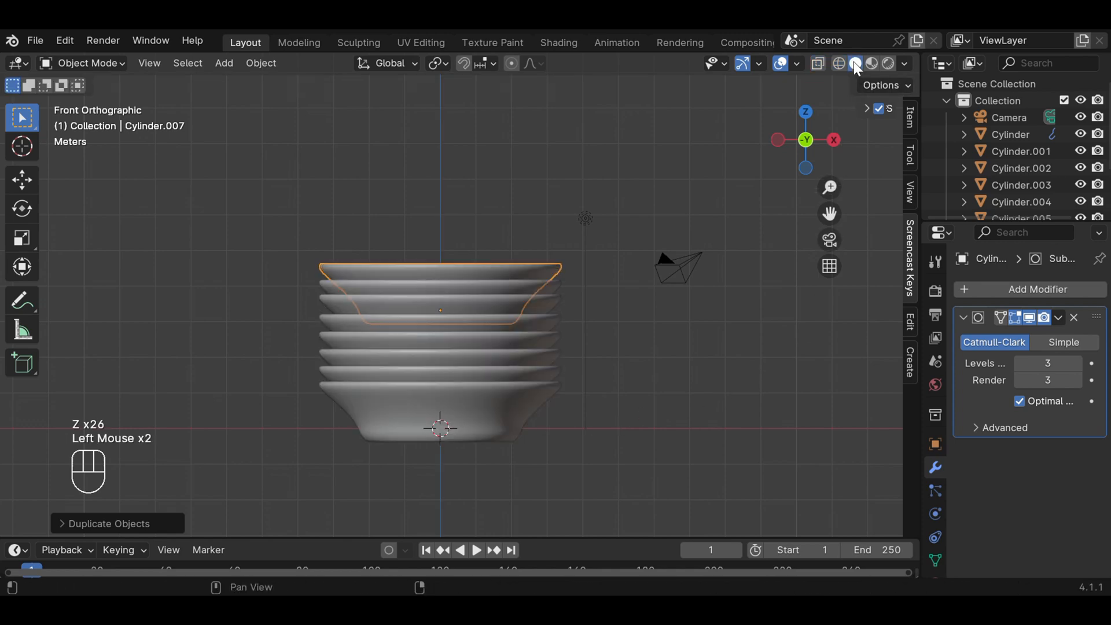
pyautogui.click(585, 218)
pyautogui.moveTo(662, 332); pyautogui.dragTo(637, 389, button='middle')
pyautogui.scroll(-2, 638, 384)
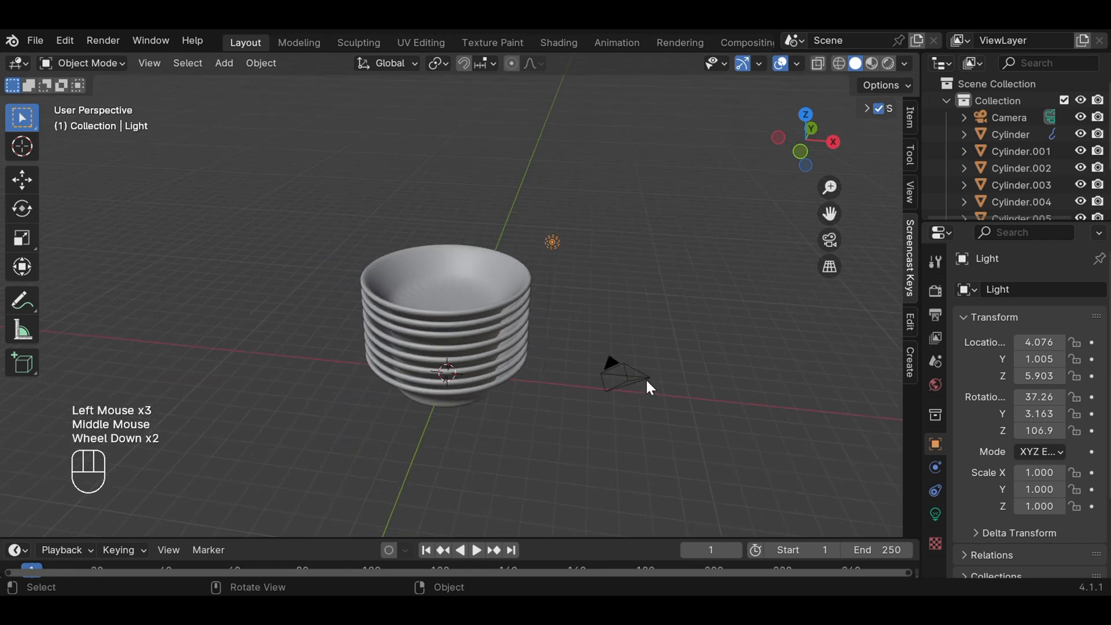
pyautogui.scroll(1, 652, 385)
# Hide the X axis, Y axis and floor grid in the viewport overlays.
pyautogui.click(797, 64)
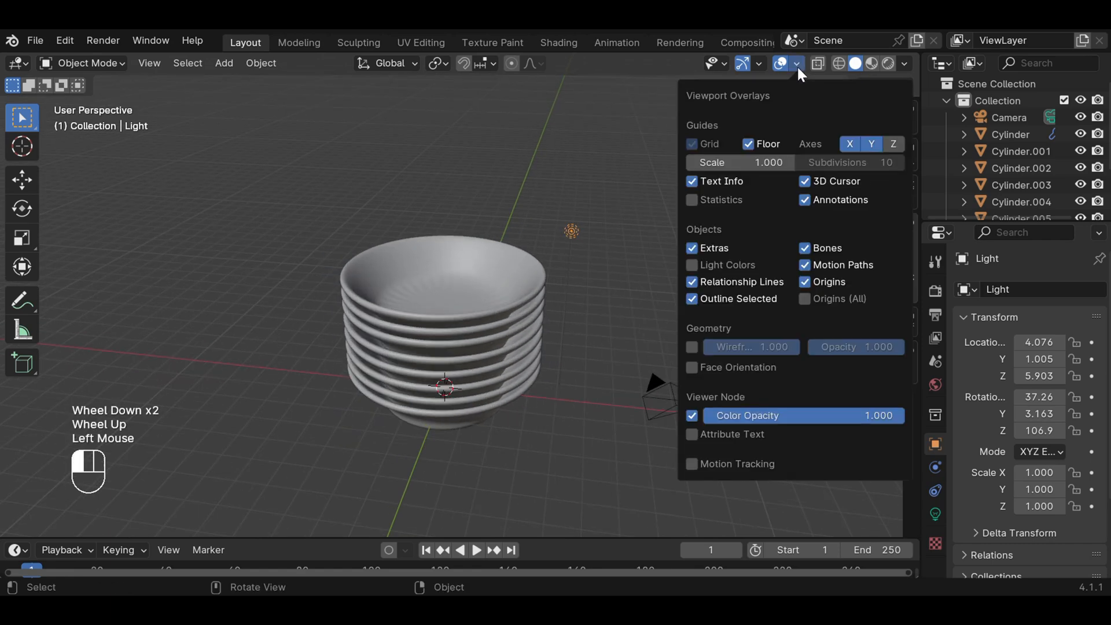
pyautogui.click(848, 146)
pyautogui.click(871, 145)
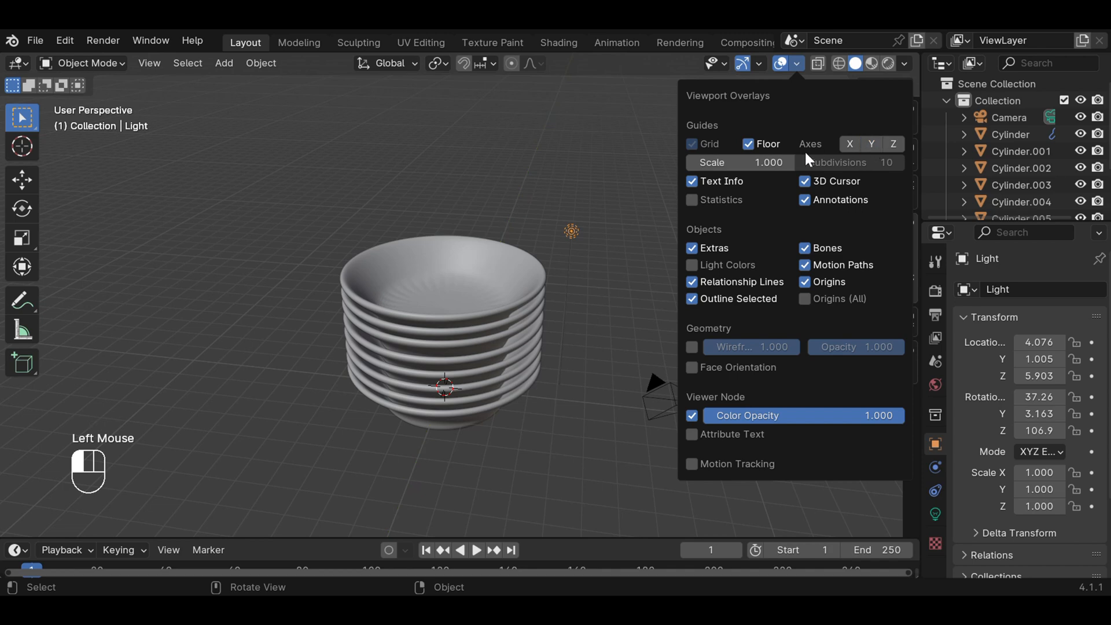
pyautogui.click(749, 145)
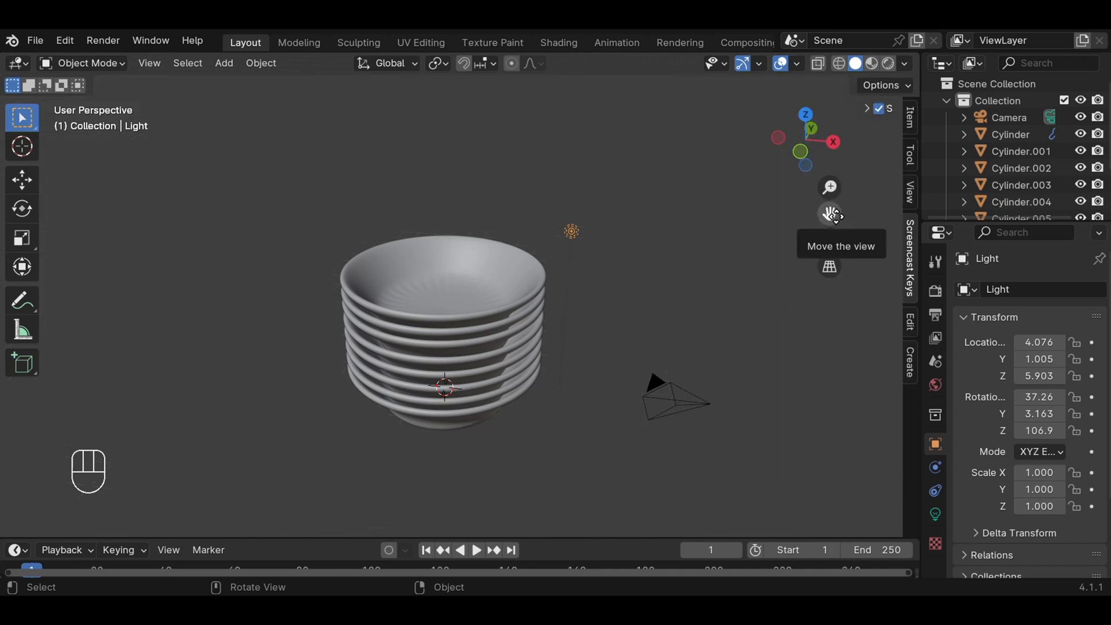
# Duplicate the whole bowl stack together with the camera and light, and move the copies about 7.6 m along X.
pyautogui.moveTo(832, 215); pyautogui.dragTo(745, 190)
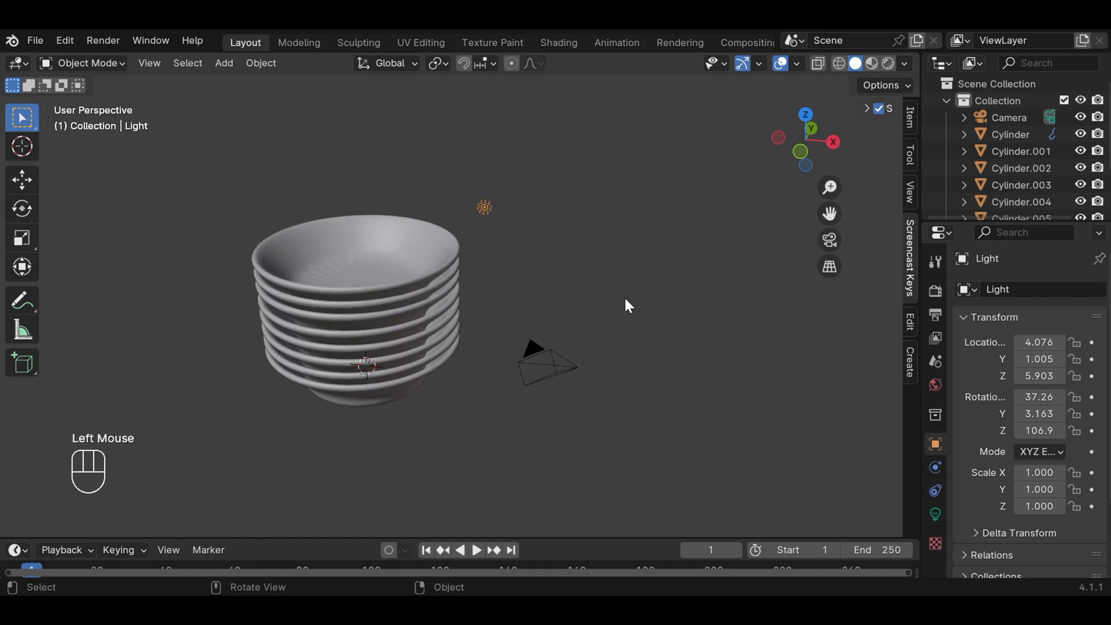
pyautogui.scroll(2, 625, 300)
pyautogui.scroll(-2, 628, 305)
pyautogui.moveTo(208, 219); pyautogui.dragTo(579, 475)
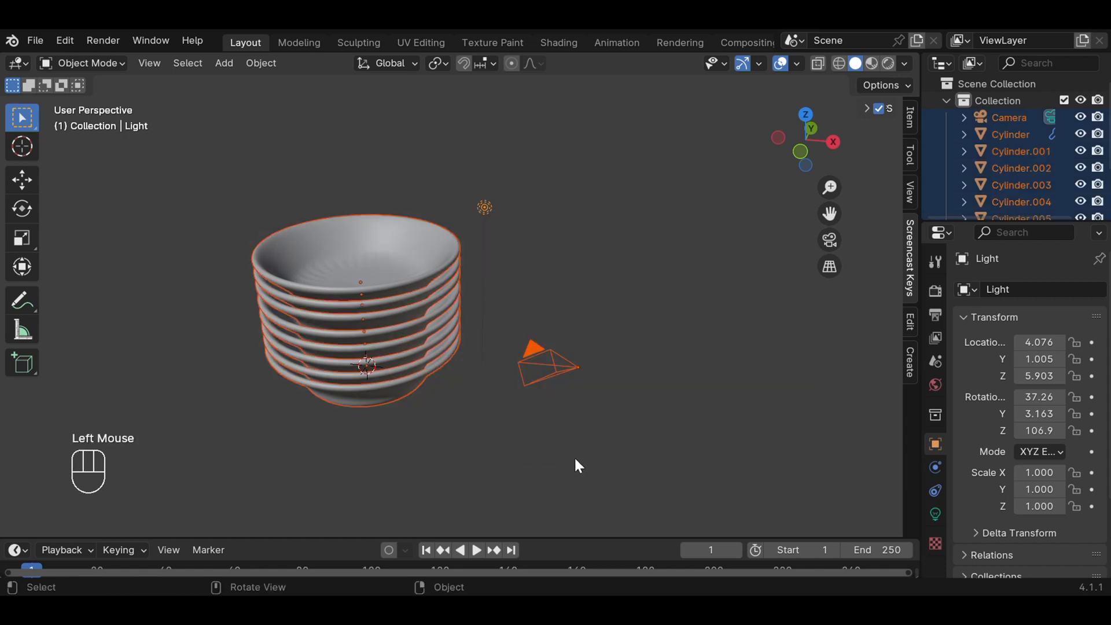
pyautogui.press('shift')
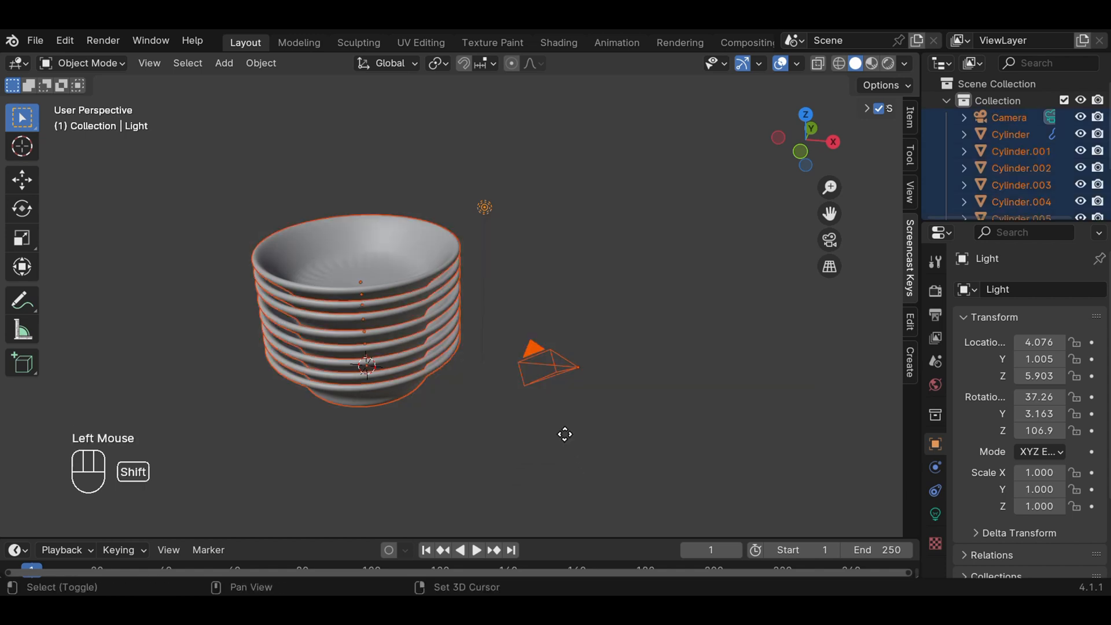
pyautogui.hotkey('shift', 'd')
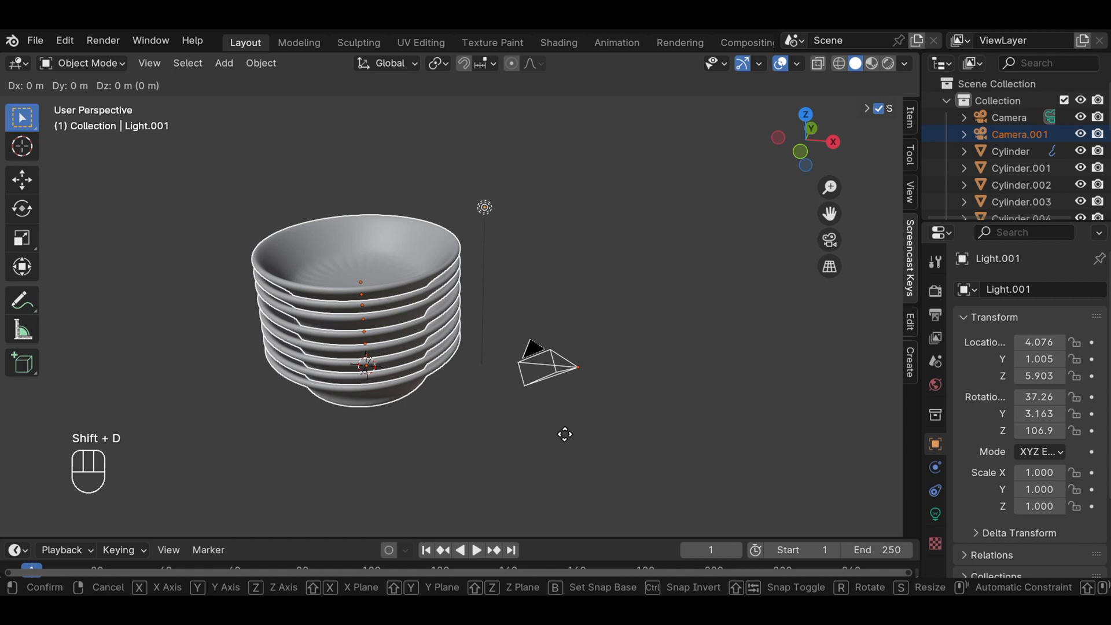
pyautogui.press('g')
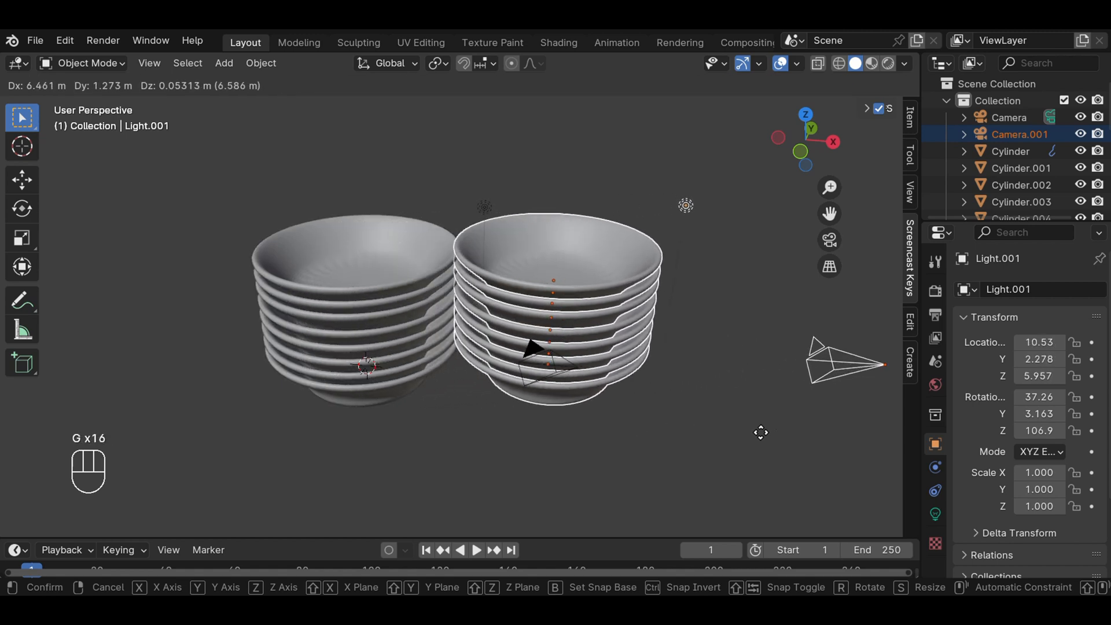
pyautogui.press('x')
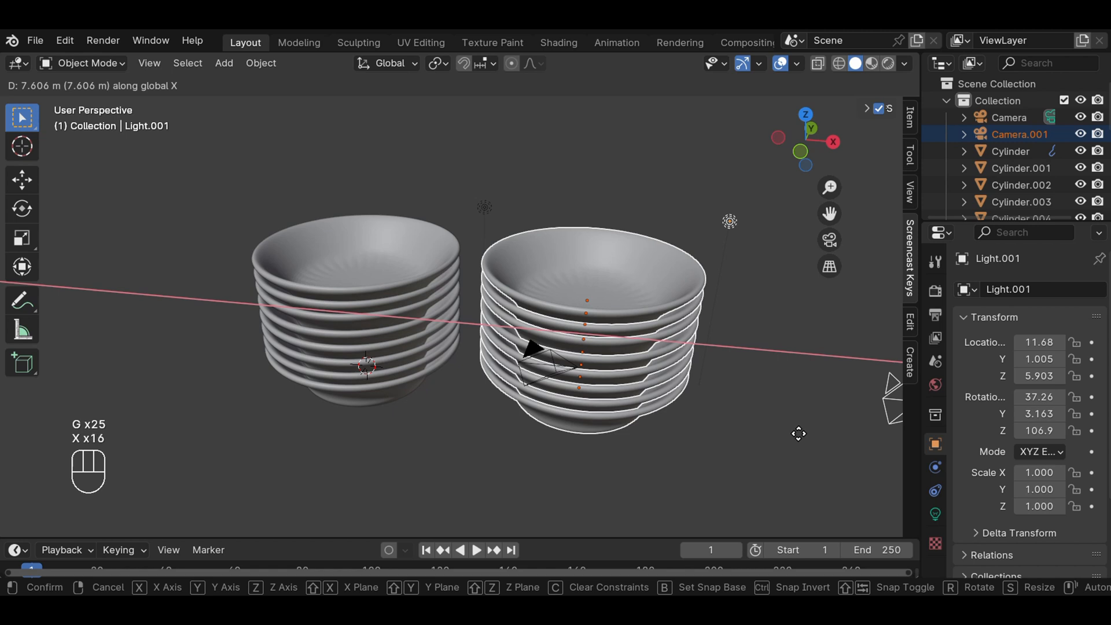
pyautogui.click(769, 411)
pyautogui.click(756, 385)
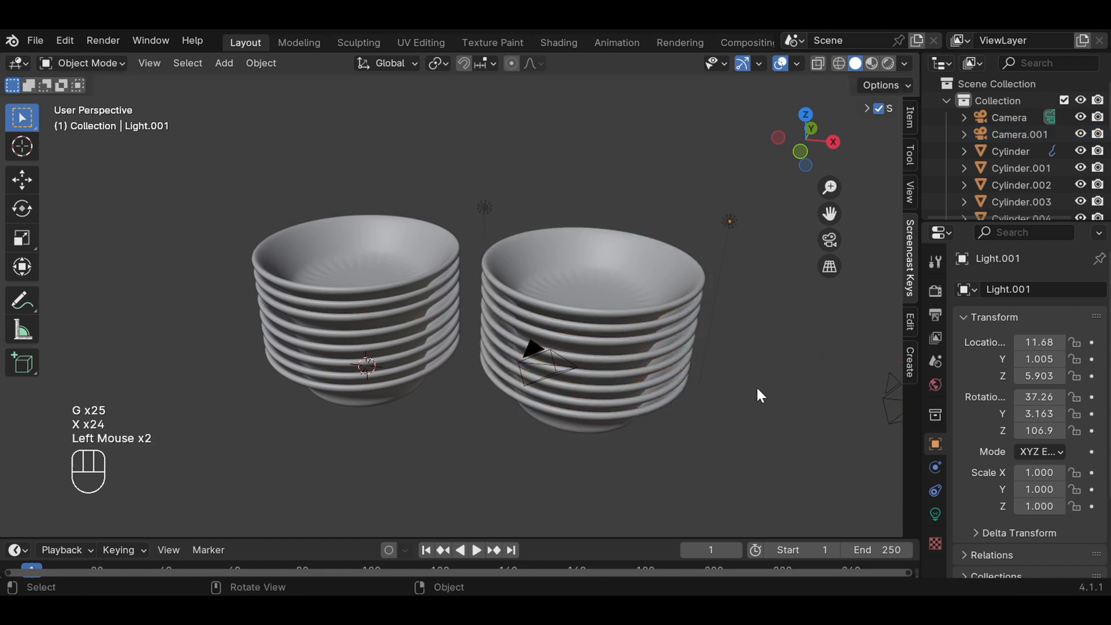
# Duplicate the top bowl of the second stack and place the copy beside the stacks, about 6.7 m in X, -4 m in Y and -3.2 m in Z.
pyautogui.scroll(-1, 758, 384)
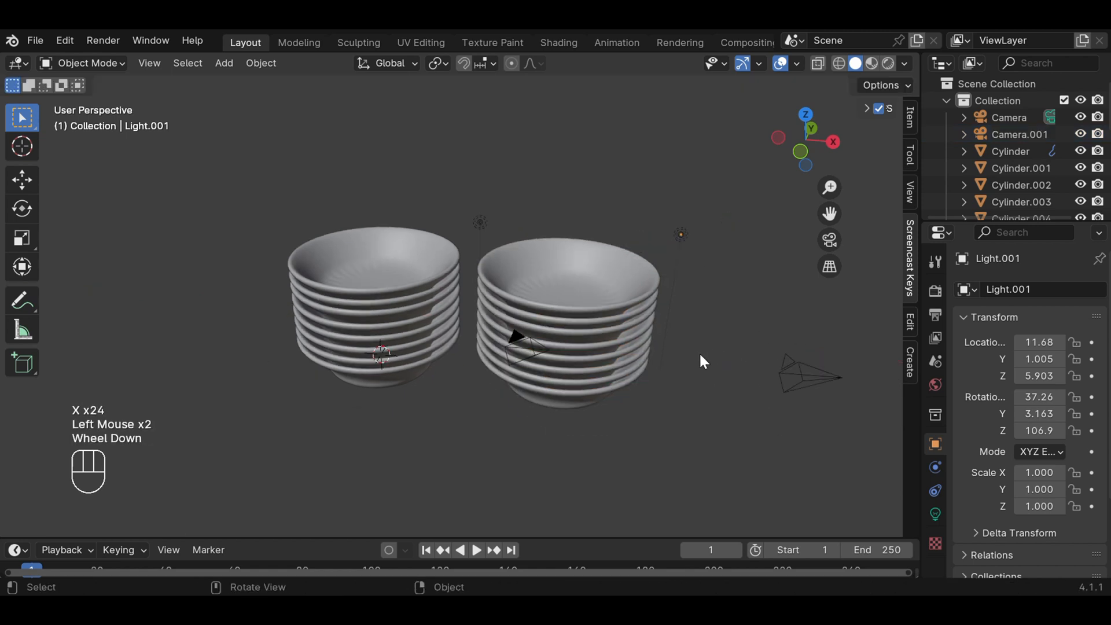
pyautogui.moveTo(700, 356); pyautogui.dragTo(759, 371, button='middle')
pyautogui.scroll(1, 753, 366)
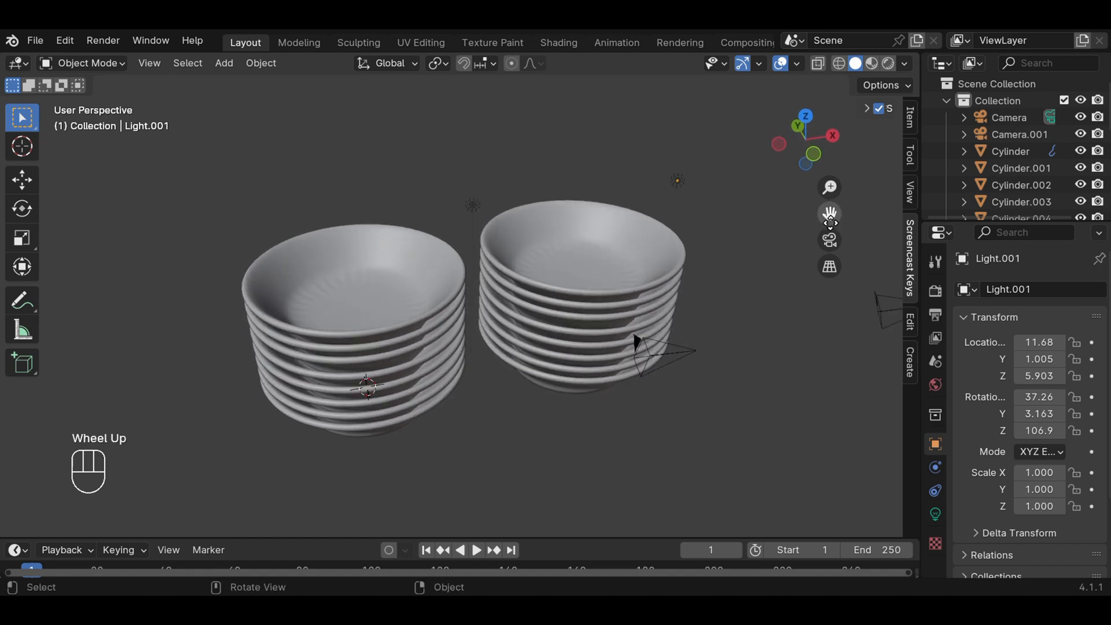
pyautogui.moveTo(829, 214); pyautogui.dragTo(763, 191)
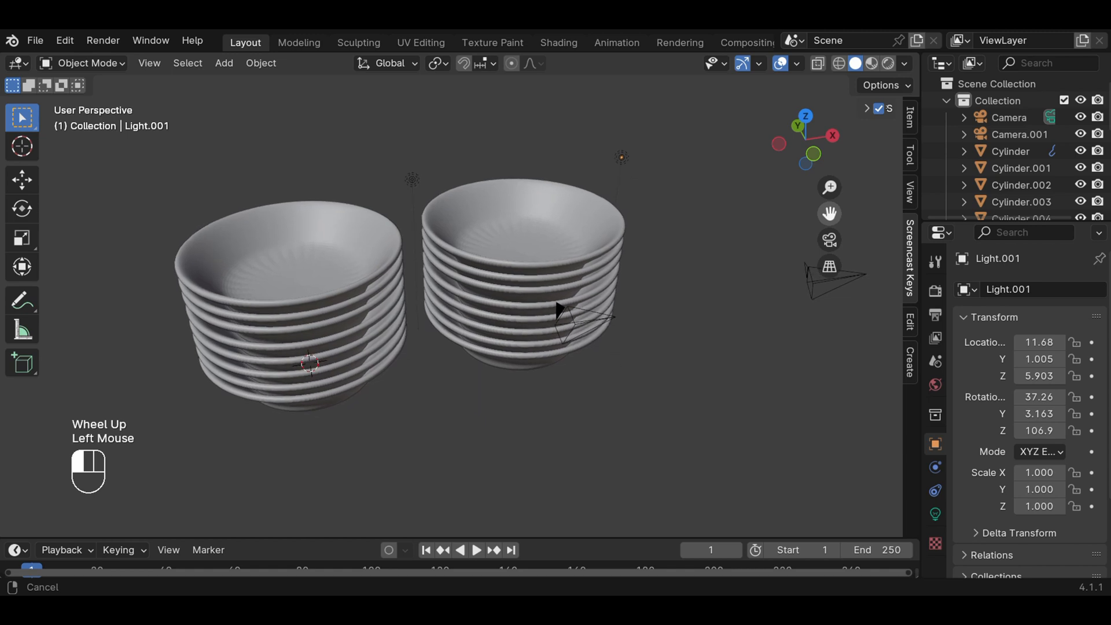
pyautogui.click(545, 254)
pyautogui.hotkey('shift', 'd')
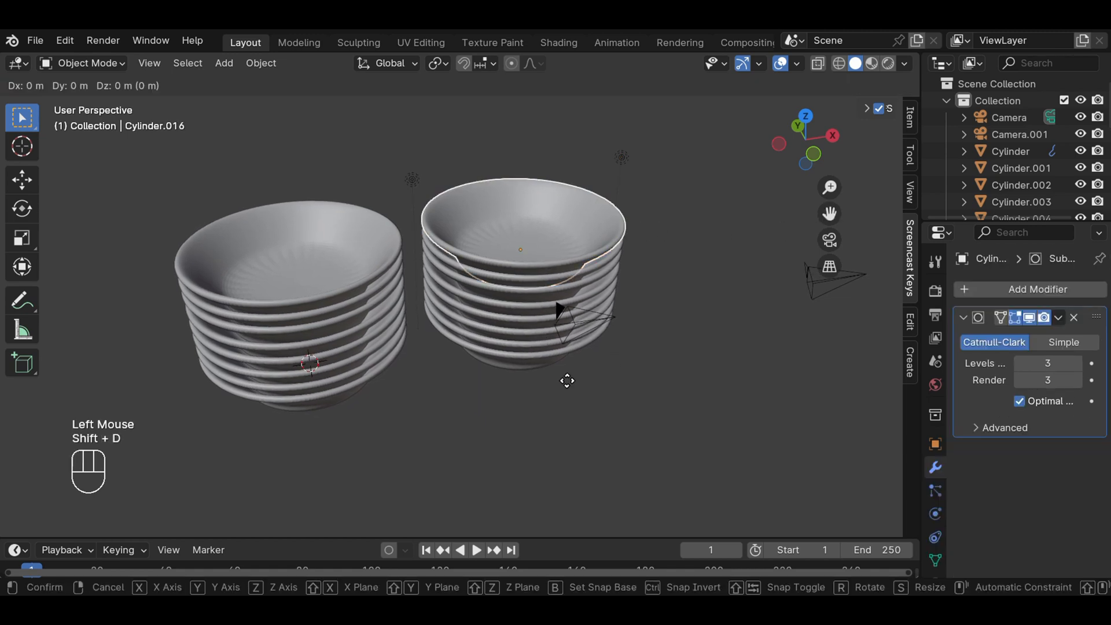
pyautogui.press('g')
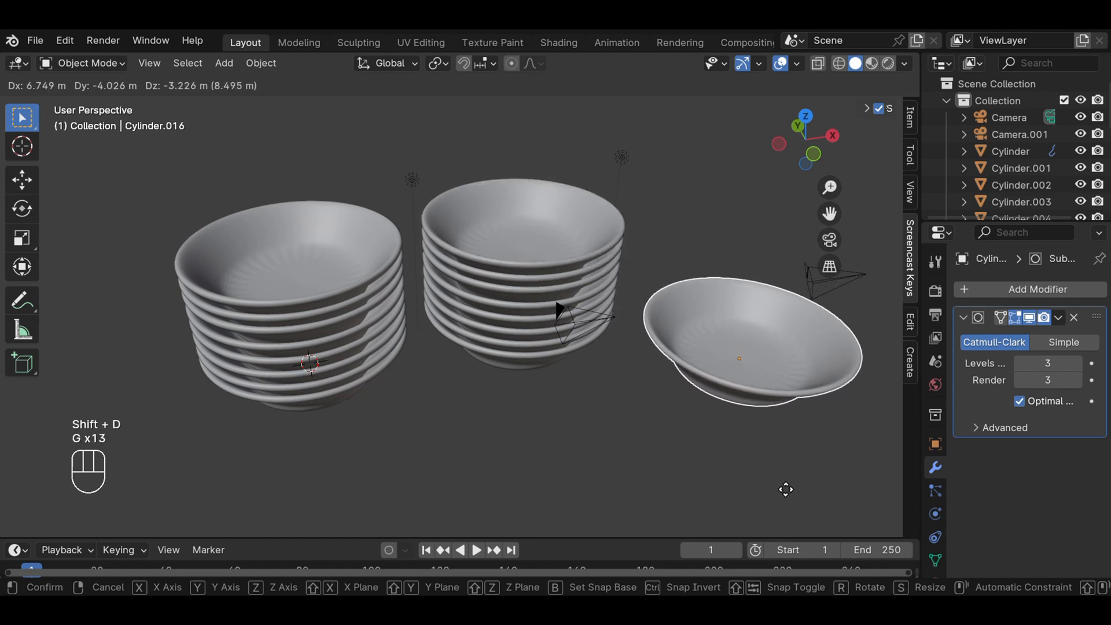
pyautogui.click(785, 491)
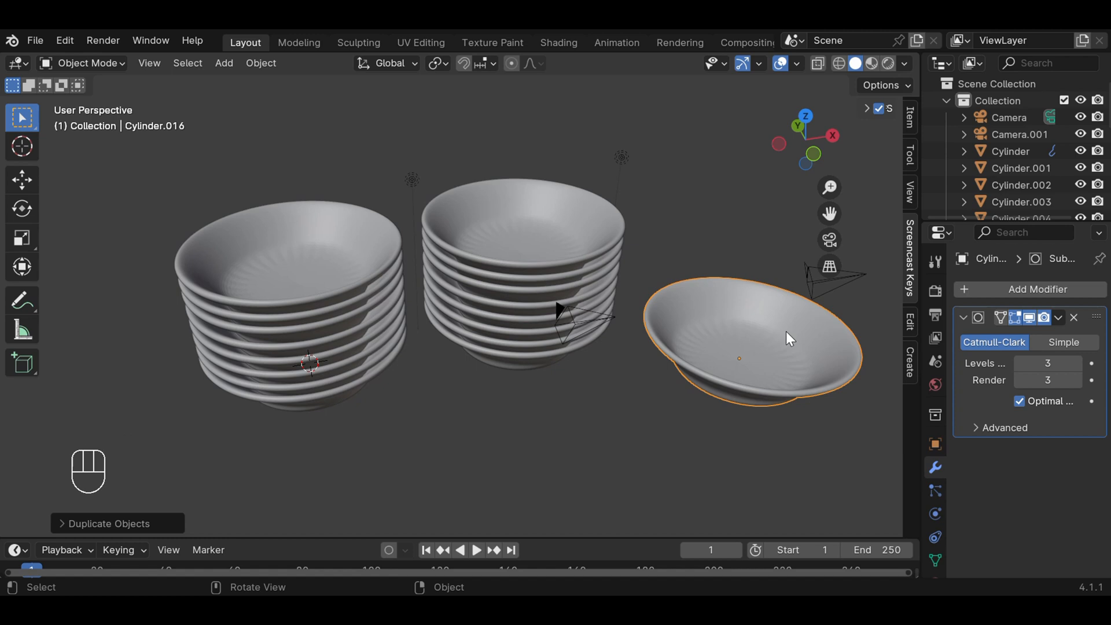
# Tip the single bowl onto its side by rotating it about the global Y axis.
pyautogui.press('r')
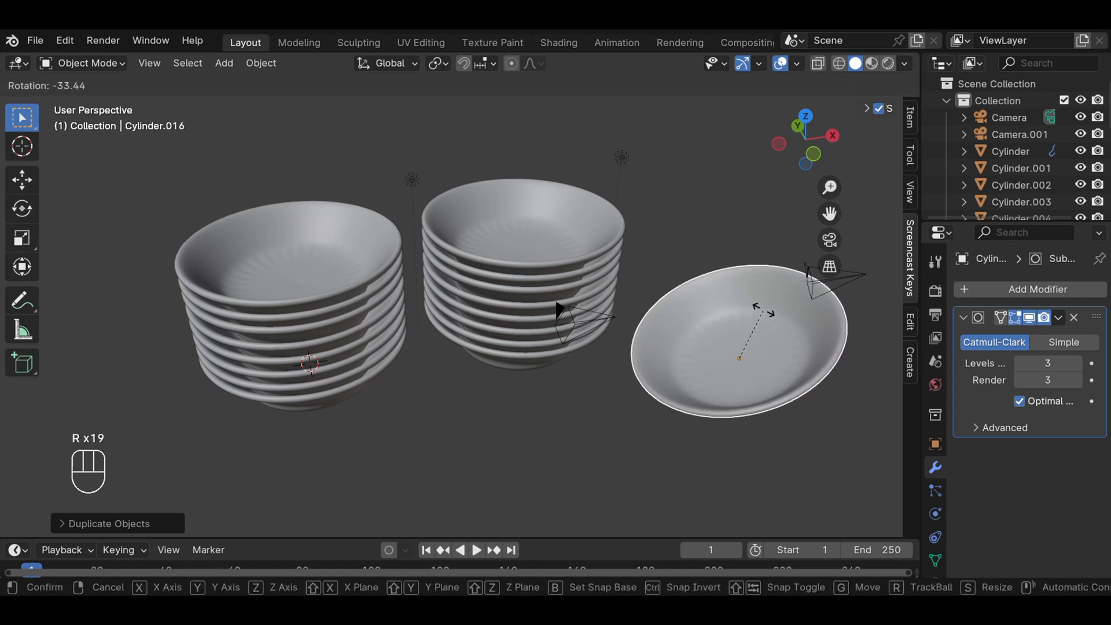
pyautogui.press('z')
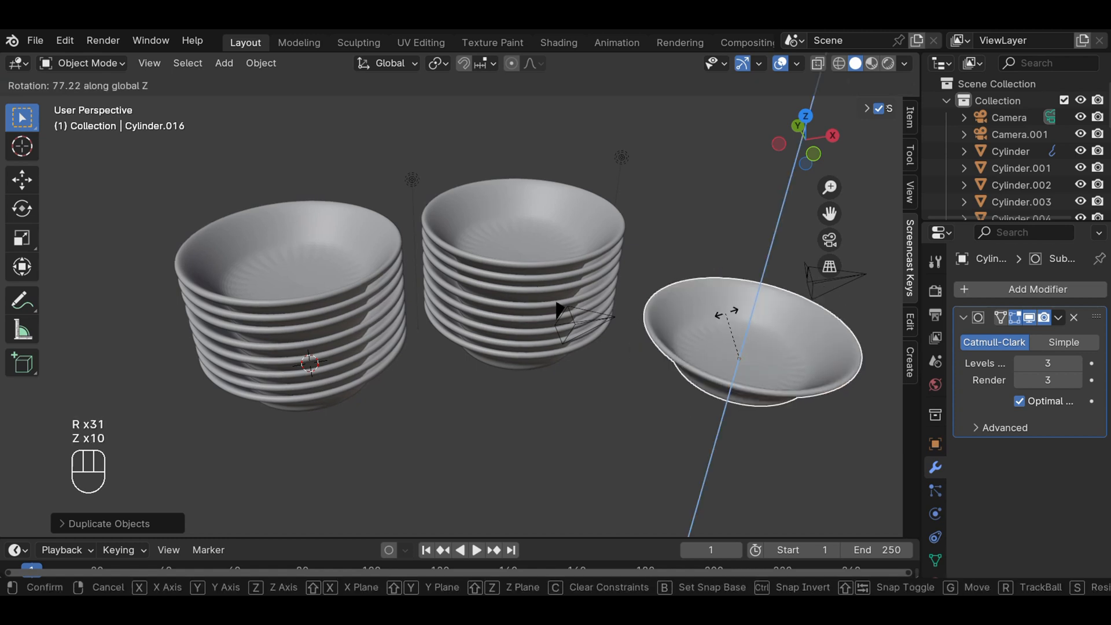
pyautogui.press('y')
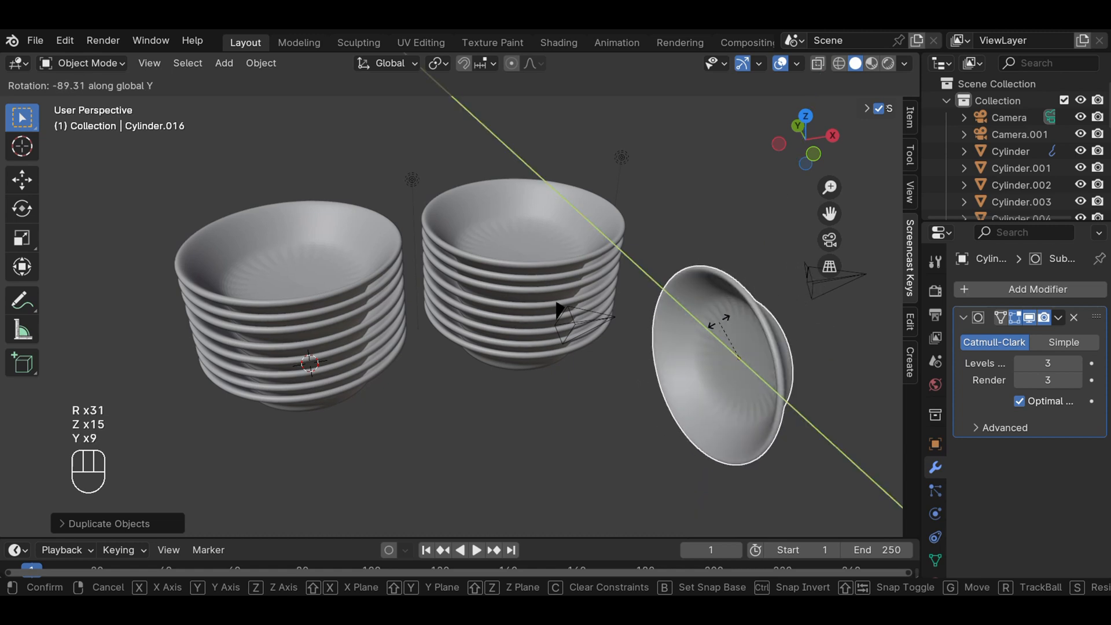
pyautogui.click(718, 330)
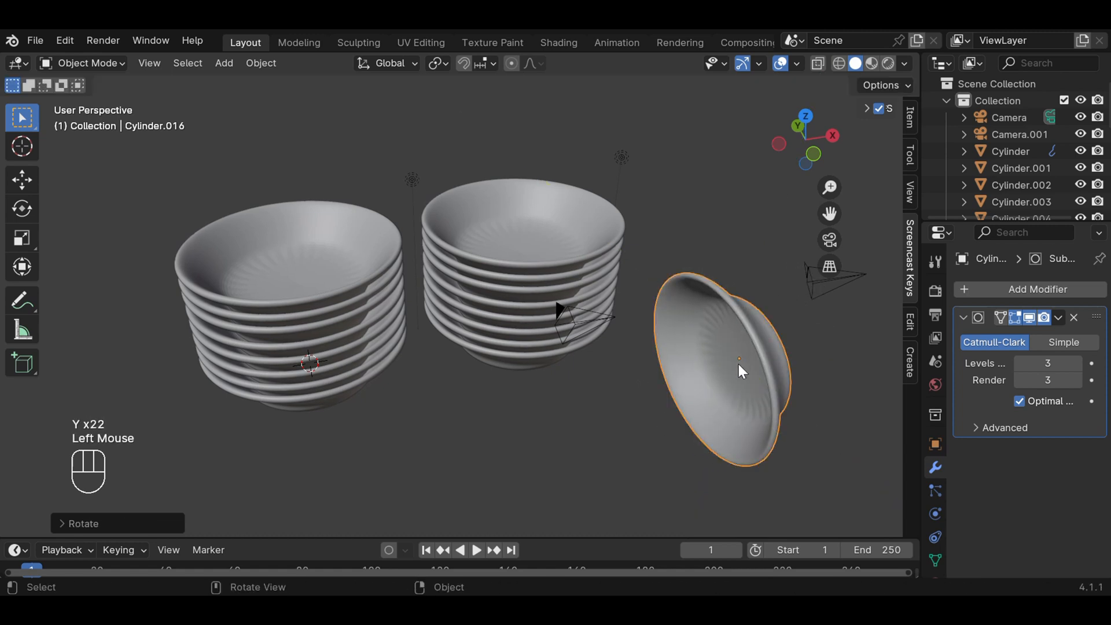
# Rotate the tipped bowl about -68° around the global Z axis so its base faces the viewer.
pyautogui.press('r')
pyautogui.press('x')
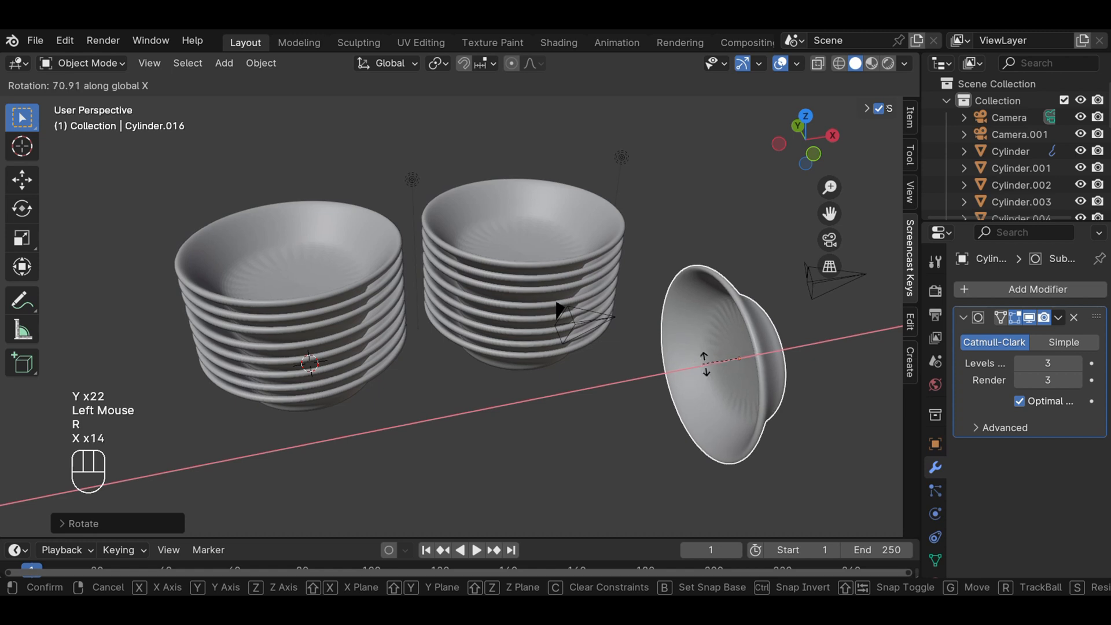
pyautogui.press('z')
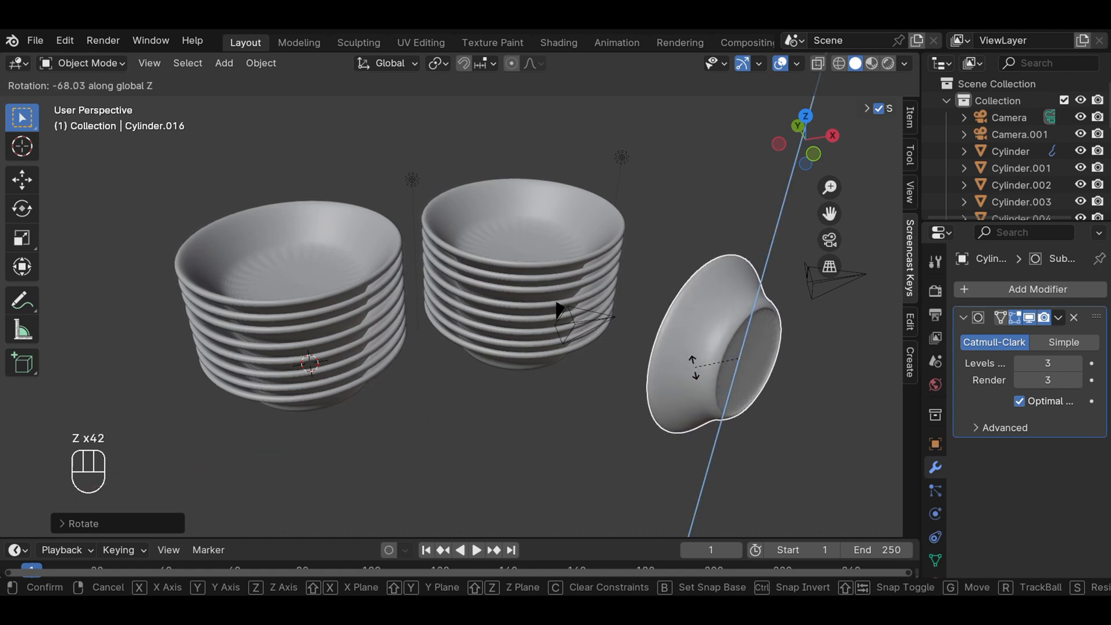
pyautogui.click(723, 350)
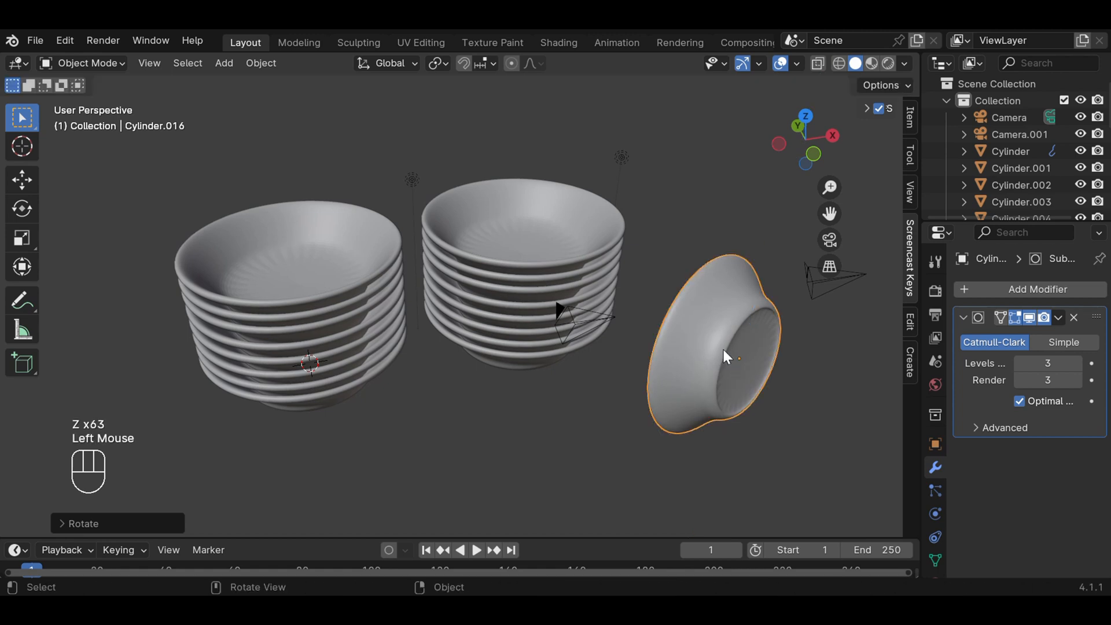
# Rotate the tipped bowl slightly around the global X axis to stand it more upright.
pyautogui.press('r')
pyautogui.press('r')
pyautogui.press('r')
pyautogui.press('x')
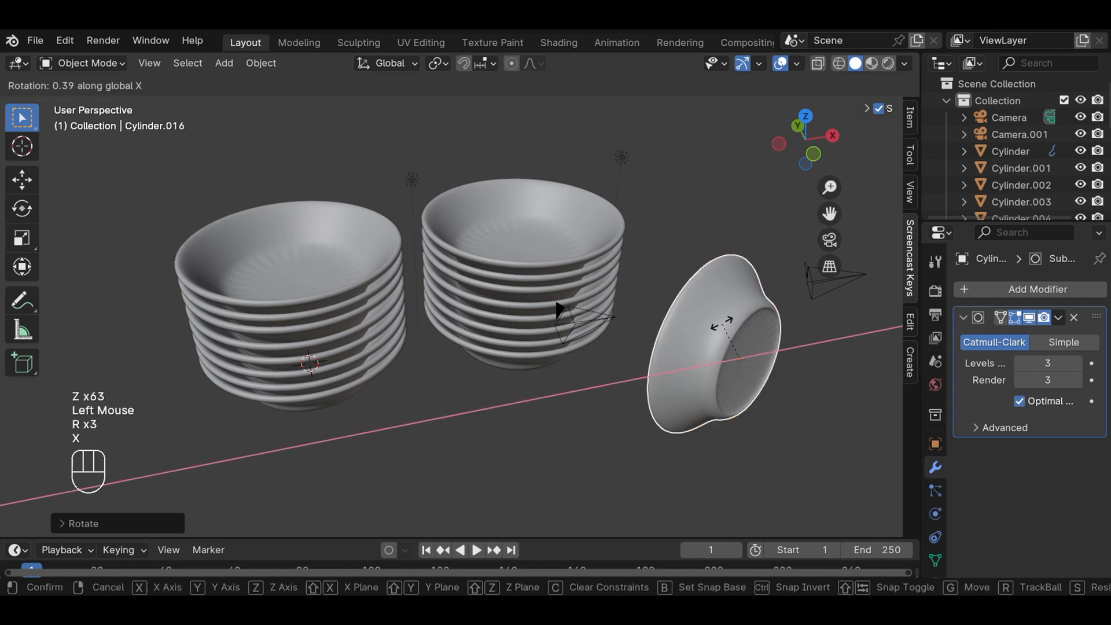
pyautogui.press('x')
pyautogui.press('x')
pyautogui.press('x')
pyautogui.press('x')
pyautogui.press('x')
pyautogui.press('x')
pyautogui.press('x')
pyautogui.press('x')
pyautogui.press('x')
pyautogui.press('x')
pyautogui.click(713, 325)
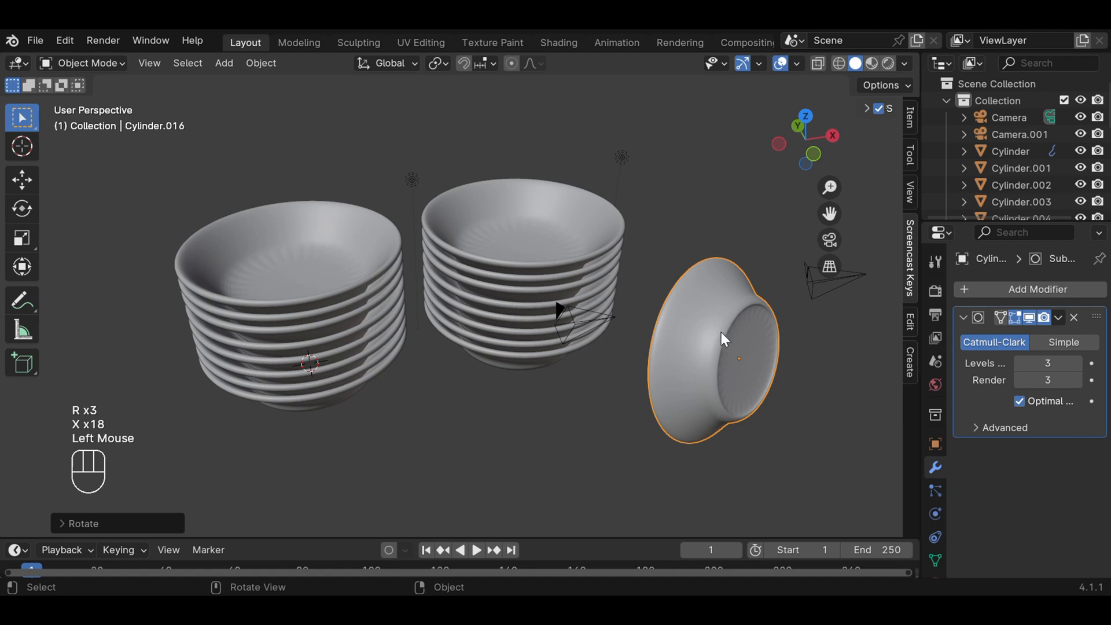
# Move the tipped bowl closer to the second stack so it sits right beside the stacked bowls.
pyautogui.press('g')
pyautogui.press('g')
pyautogui.press('g')
pyautogui.press('g')
pyautogui.press('g')
pyautogui.press('g')
pyautogui.press('g')
pyautogui.press('g')
pyautogui.press('g')
pyautogui.press('g')
pyautogui.press('g')
pyautogui.press('g')
pyautogui.press('g')
pyautogui.press('g')
pyautogui.press('g')
pyautogui.press('g')
pyautogui.press('g')
pyautogui.press('g')
pyautogui.press('g')
pyautogui.press('g')
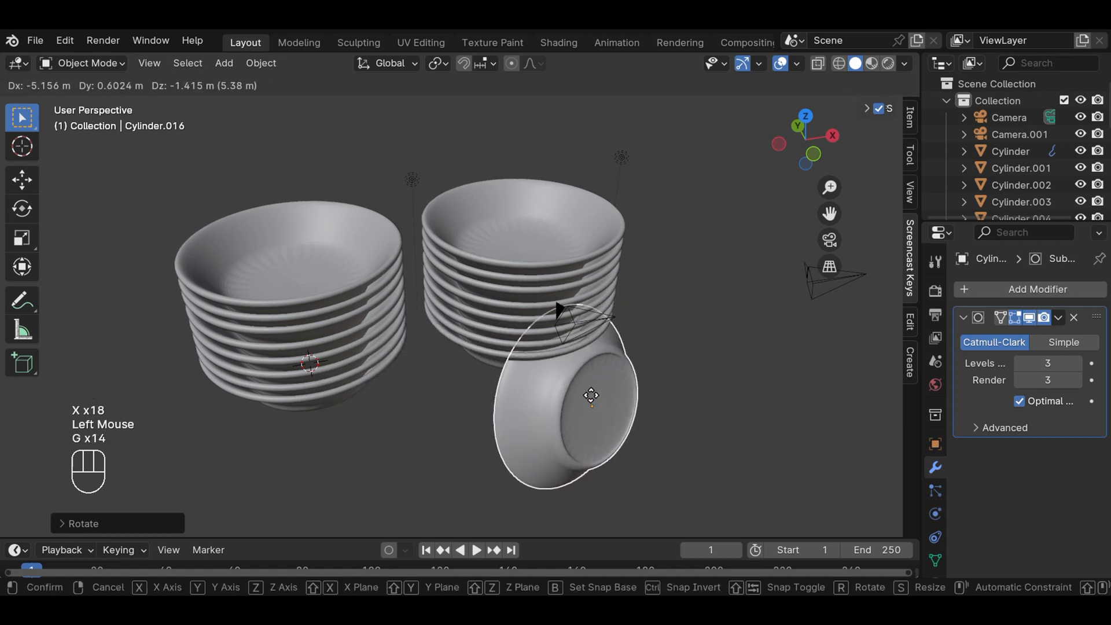
pyautogui.press('g')
pyautogui.press('g')
pyautogui.press('g')
pyautogui.press('g')
pyautogui.press('g')
pyautogui.press('g')
pyautogui.press('g')
pyautogui.press('g')
pyautogui.press('g')
pyautogui.press('g')
pyautogui.press('g')
pyautogui.press('g')
pyautogui.press('g')
pyautogui.press('g')
pyautogui.press('g')
pyautogui.press('g')
pyautogui.press('g')
pyautogui.press('g')
pyautogui.press('g')
pyautogui.press('g')
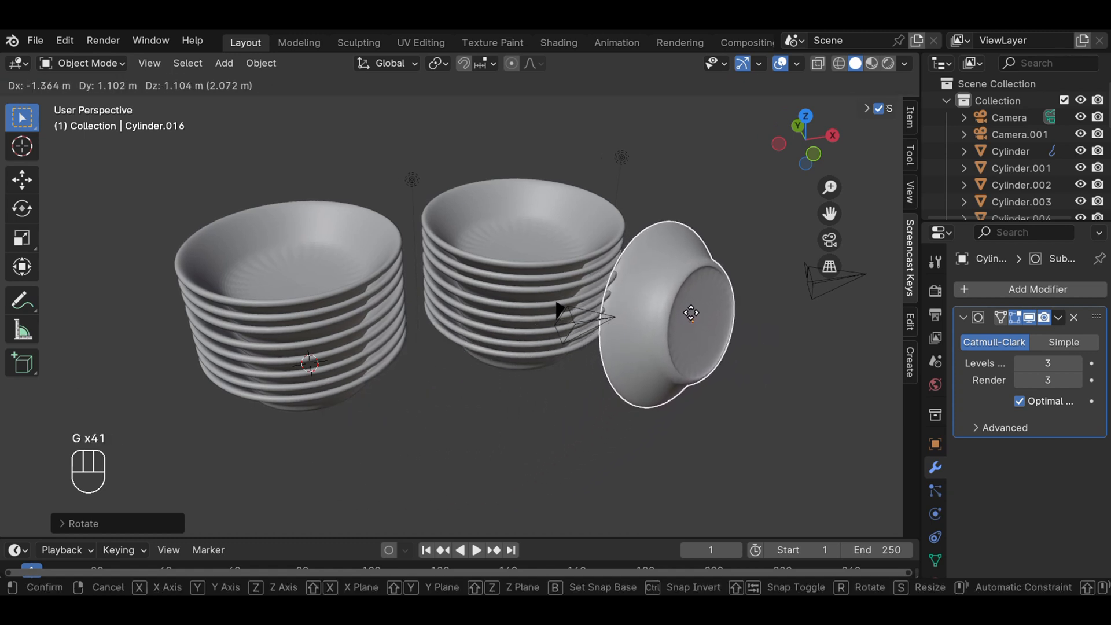
pyautogui.press('g')
pyautogui.press('g')
pyautogui.press('g')
pyautogui.press('g')
pyautogui.press('g')
pyautogui.press('g')
pyautogui.press('g')
pyautogui.press('g')
pyautogui.press('g')
pyautogui.press('g')
pyautogui.click(694, 334)
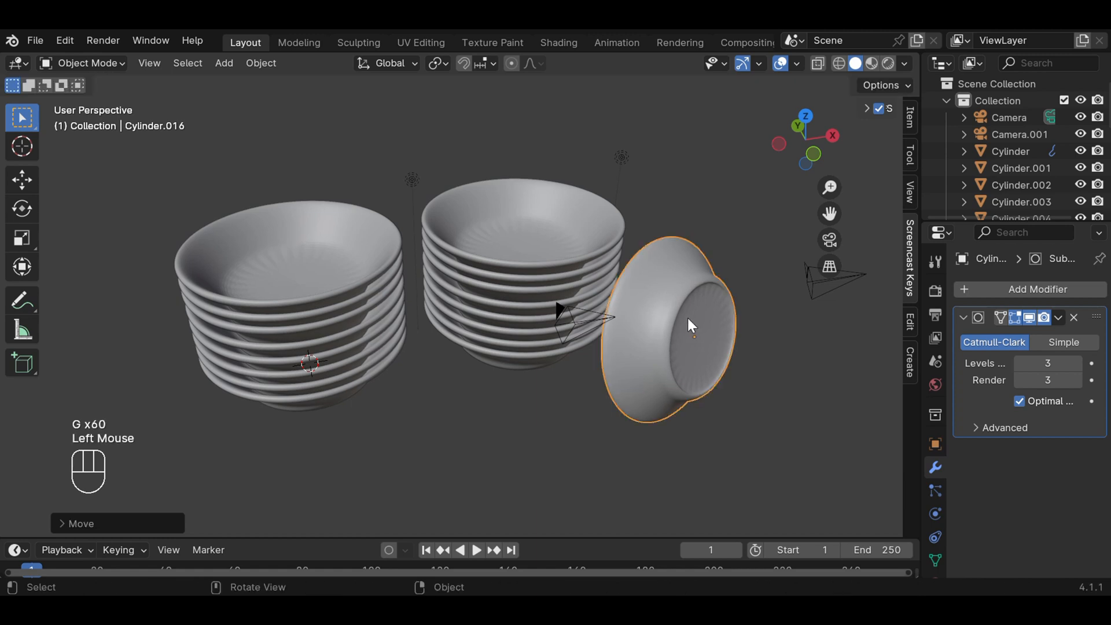
# Rotate the tipped bowl a few degrees in the negative direction around the global X axis.
pyautogui.press('r')
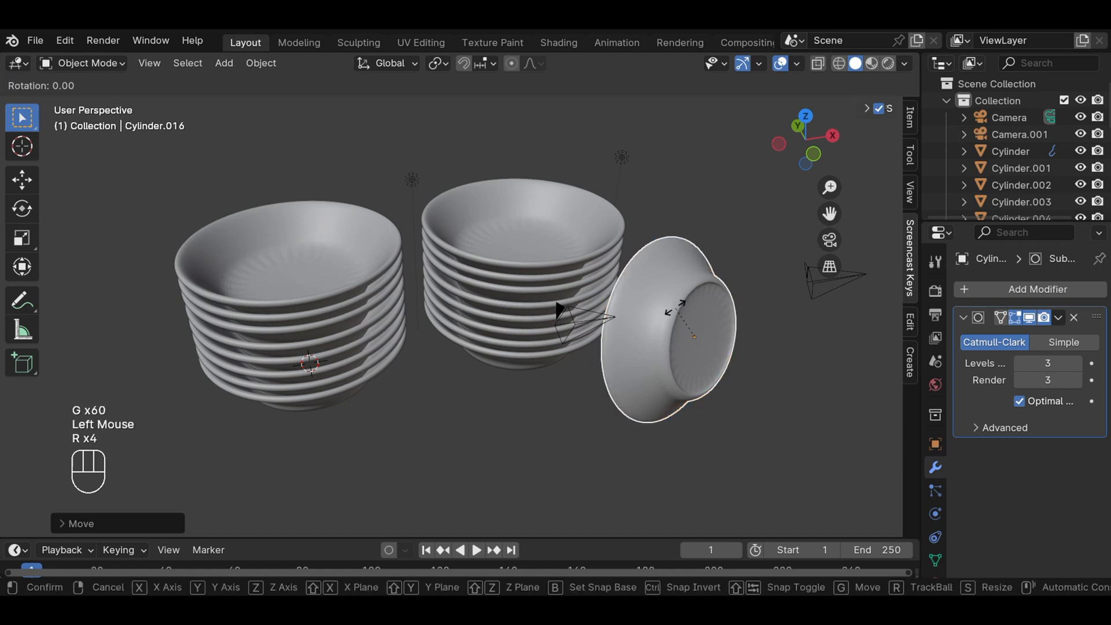
pyautogui.press('r')
pyautogui.press('r')
pyautogui.press('r')
pyautogui.press('r')
pyautogui.press('r')
pyautogui.press('x')
pyautogui.press('x')
pyautogui.press('x')
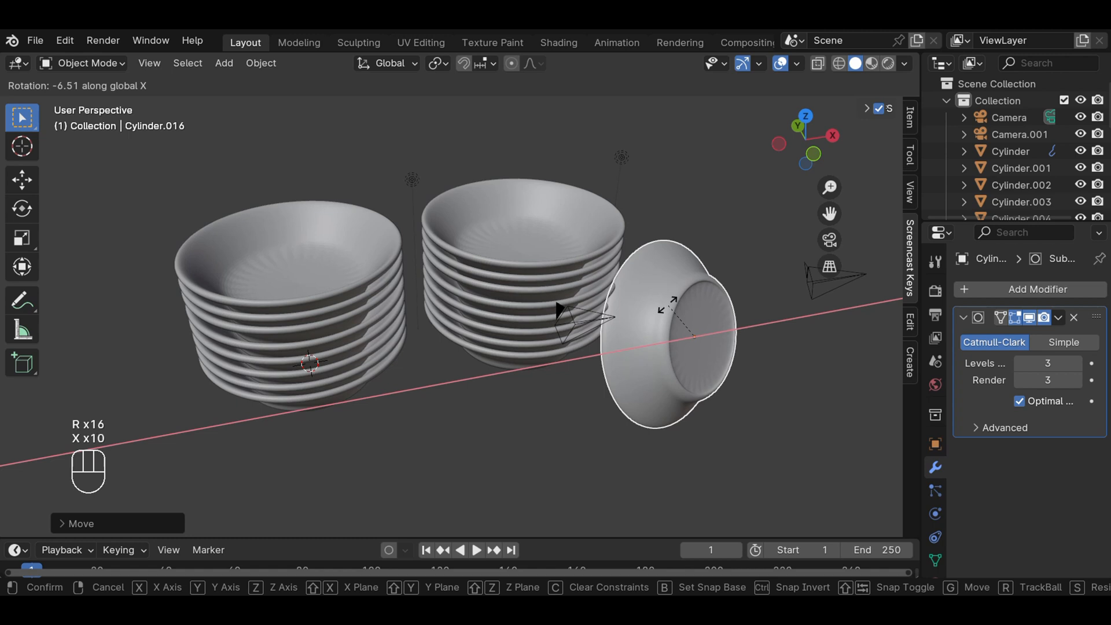
pyautogui.press('x')
pyautogui.press('x')
pyautogui.press('x')
pyautogui.press('x')
pyautogui.press('x')
pyautogui.press('x')
pyautogui.press('x')
pyautogui.press('x')
pyautogui.press('x')
pyautogui.press('x')
pyautogui.press('x')
pyautogui.press('x')
pyautogui.press('x')
pyautogui.press('x')
pyautogui.press('x')
pyautogui.press('x')
pyautogui.press('x')
pyautogui.press('x')
pyautogui.press('x')
pyautogui.press('x')
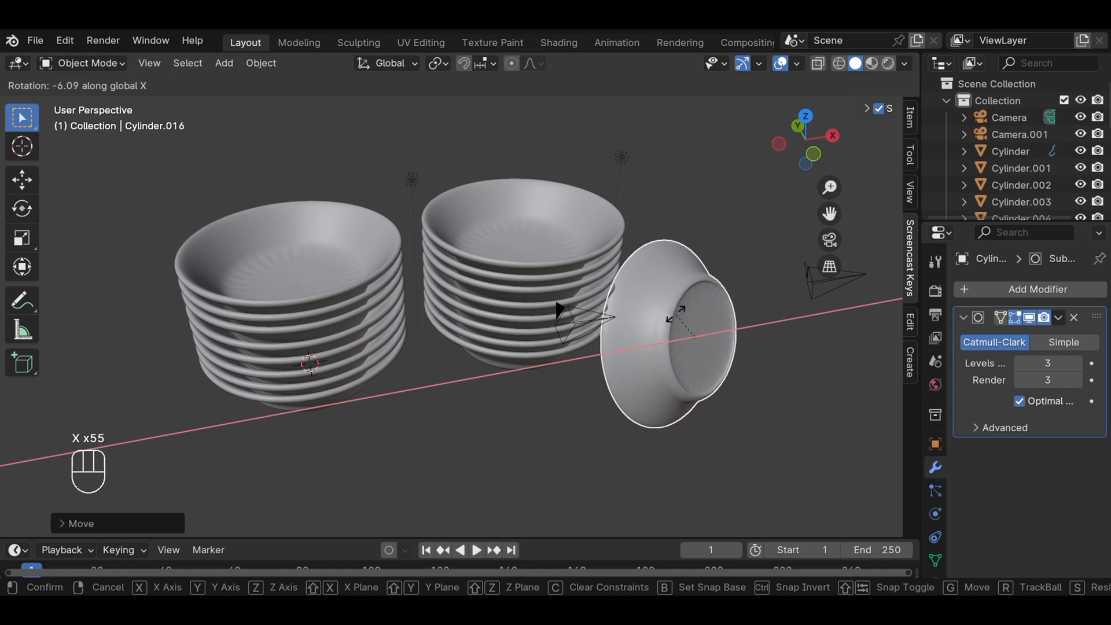
pyautogui.click(675, 318)
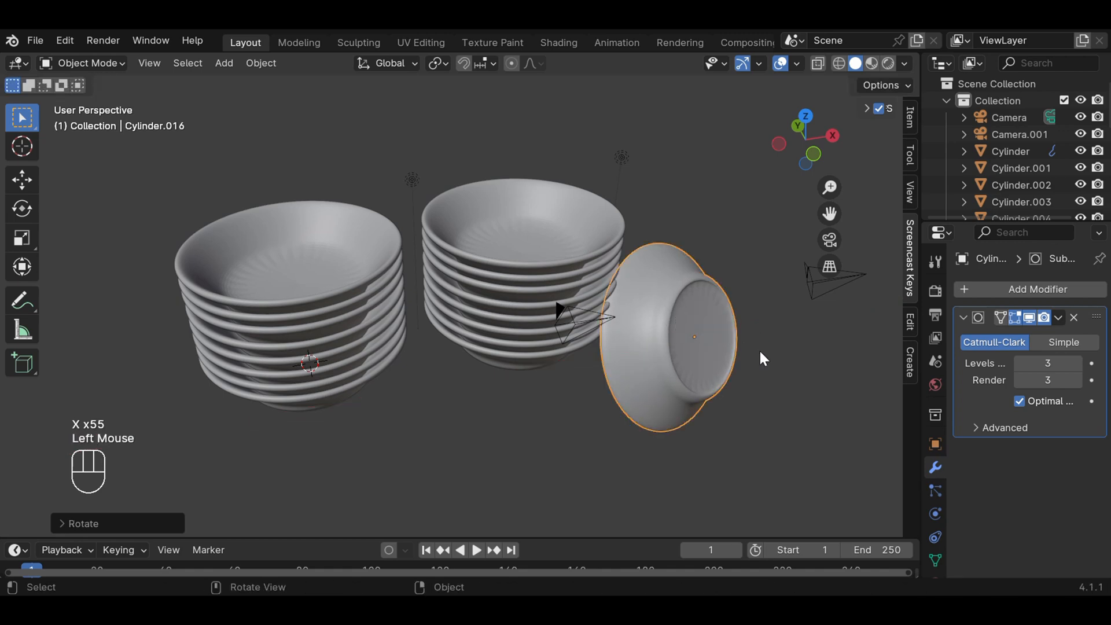
# Rotate the single bowl around the global X axis so it stands more upright on its rim edge, and deselect it.
pyautogui.moveTo(758, 349)
pyautogui.mouseDown(button='middle')
pyautogui.moveTo(779, 352)
pyautogui.moveTo(848, 294)
pyautogui.moveTo(748, 329)
pyautogui.moveTo(575, 364)
pyautogui.moveTo(397, 306)
pyautogui.moveTo(517, 326)
pyautogui.moveTo(727, 321)
pyautogui.moveTo(746, 353)
pyautogui.moveTo(709, 355)
pyautogui.moveTo(744, 352)
pyautogui.mouseUp(button='middle')
pyautogui.scroll(1, 743, 347)
pyautogui.scroll(-1, 724, 353)
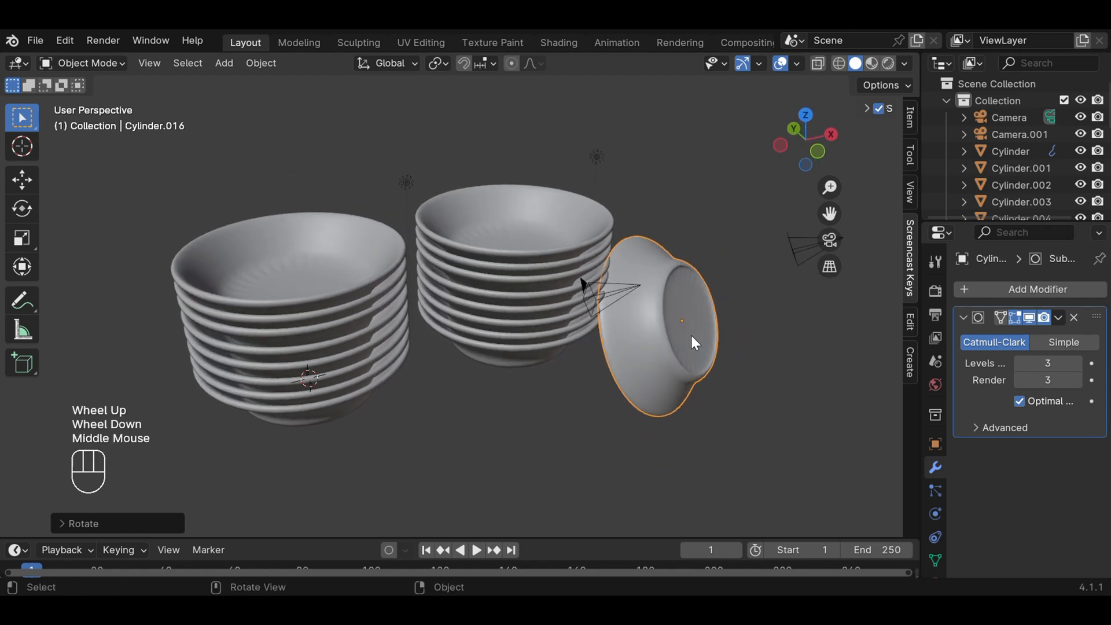
pyautogui.click(672, 324)
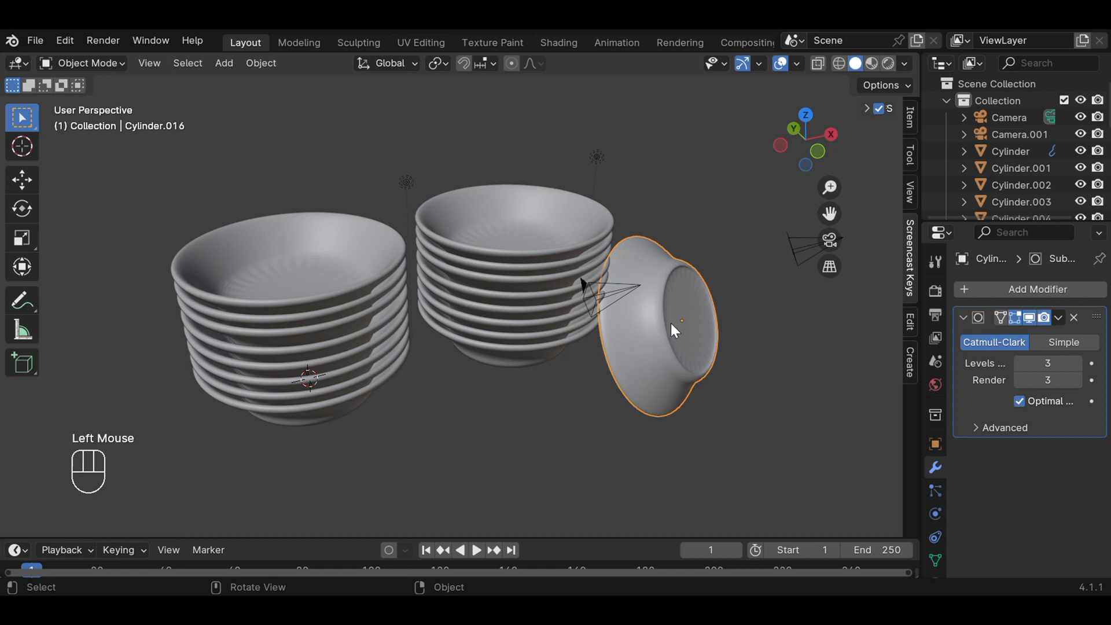
pyautogui.press('r')
pyautogui.press('x')
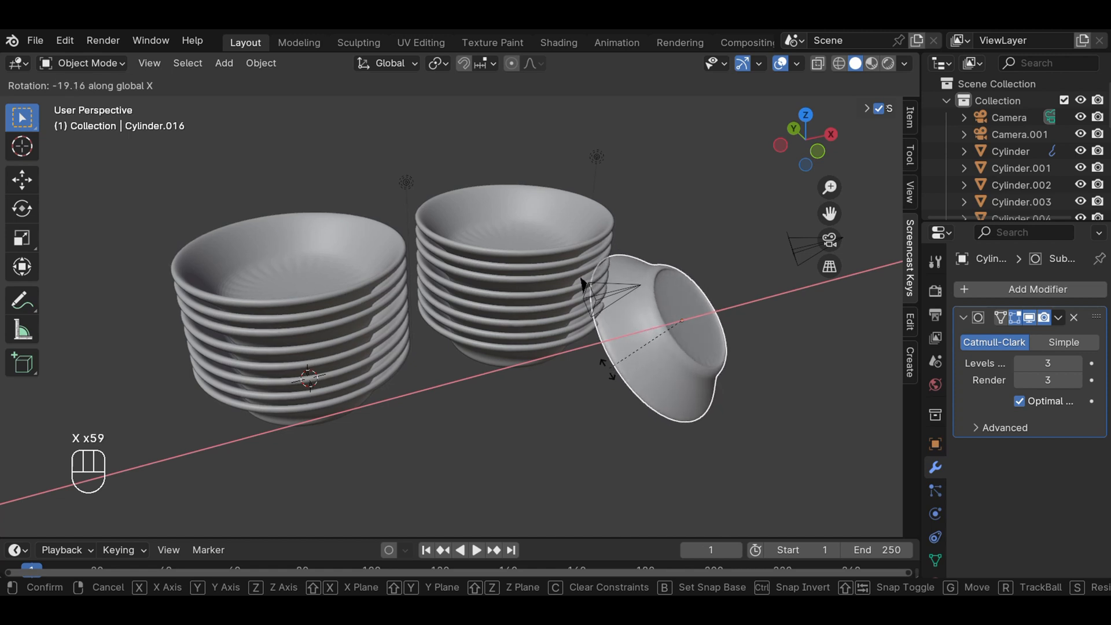
pyautogui.click(559, 330)
pyautogui.click(774, 372)
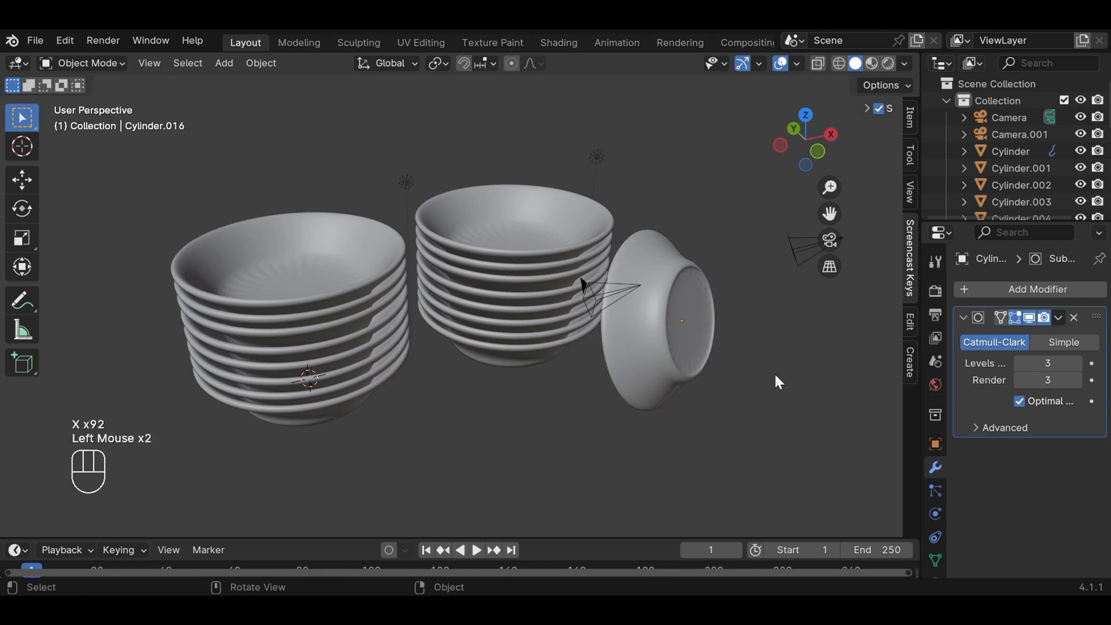
pyautogui.scroll(-1, 774, 372)
pyautogui.scroll(1, 778, 382)
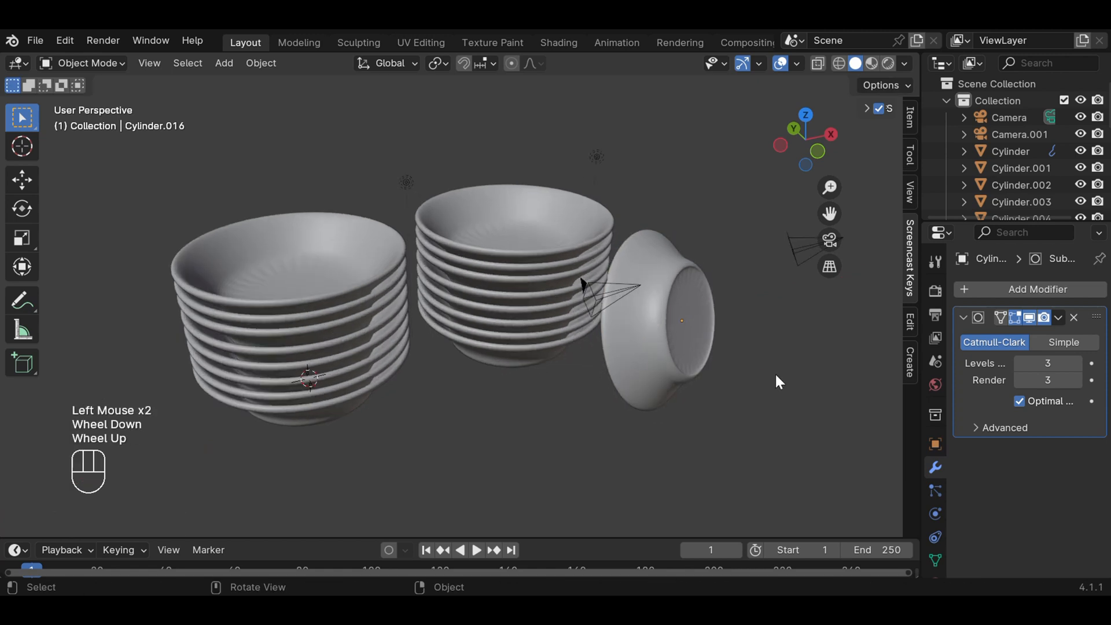
pyautogui.moveTo(758, 373)
pyautogui.mouseDown(button='middle')
pyautogui.moveTo(831, 375)
pyautogui.moveTo(748, 390)
pyautogui.mouseUp(button='middle')
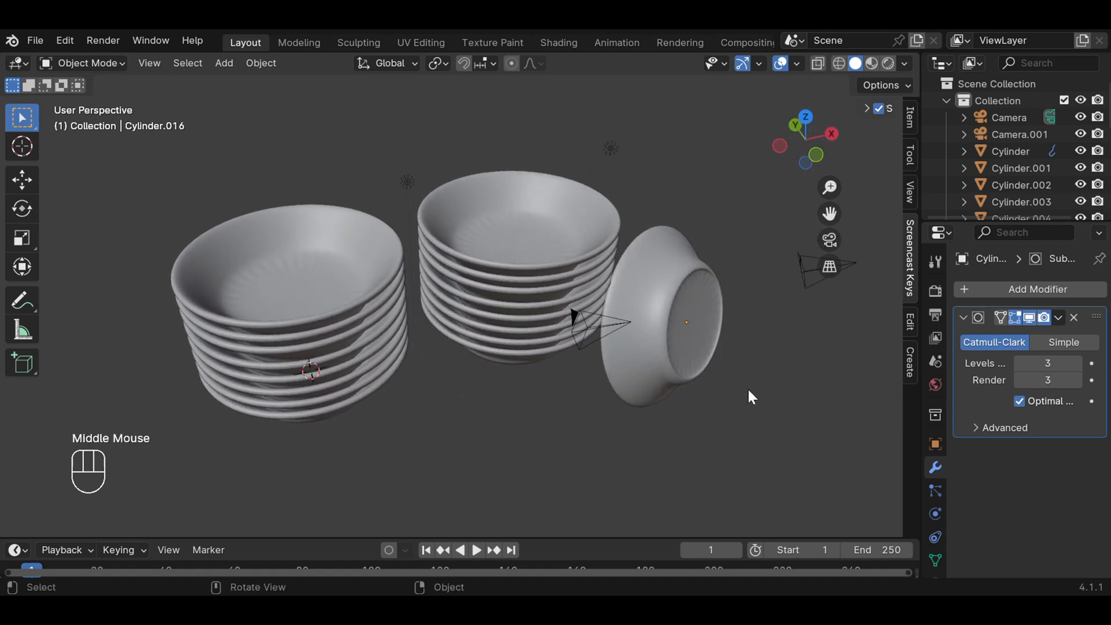
pyautogui.scroll(1, 749, 388)
pyautogui.scroll(-1, 754, 389)
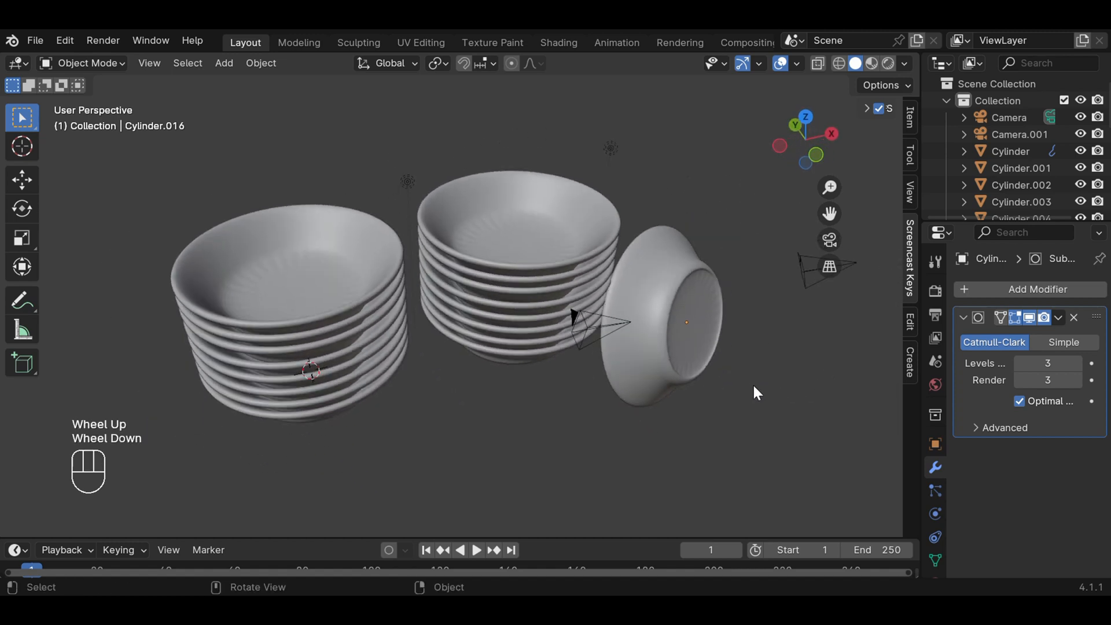